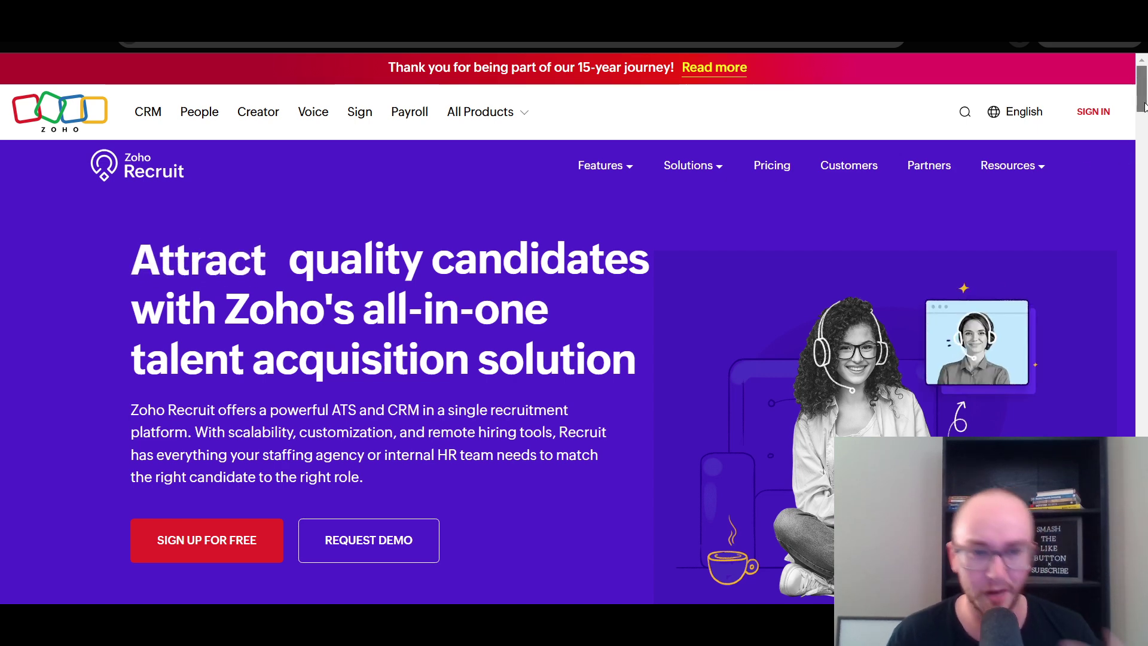
Step: Browse the homepage feature sections, briefly highlighting the paragraph about posting jobs
left_click_drag(1145, 106, 1145, 278)
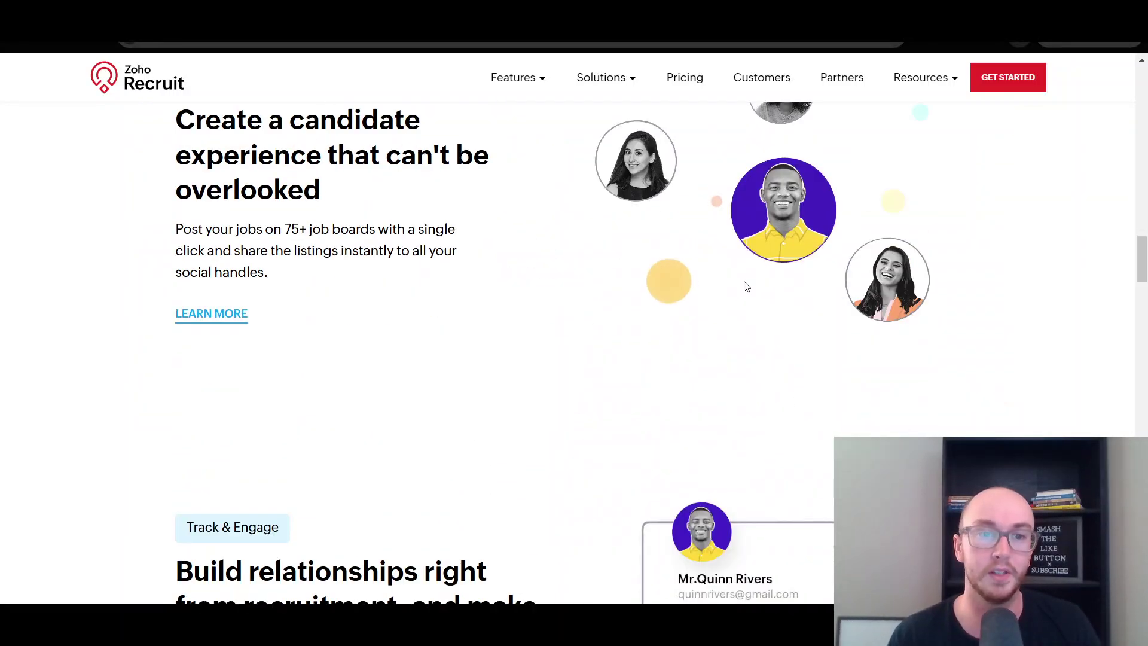
scroll(700, 343, "up", 1)
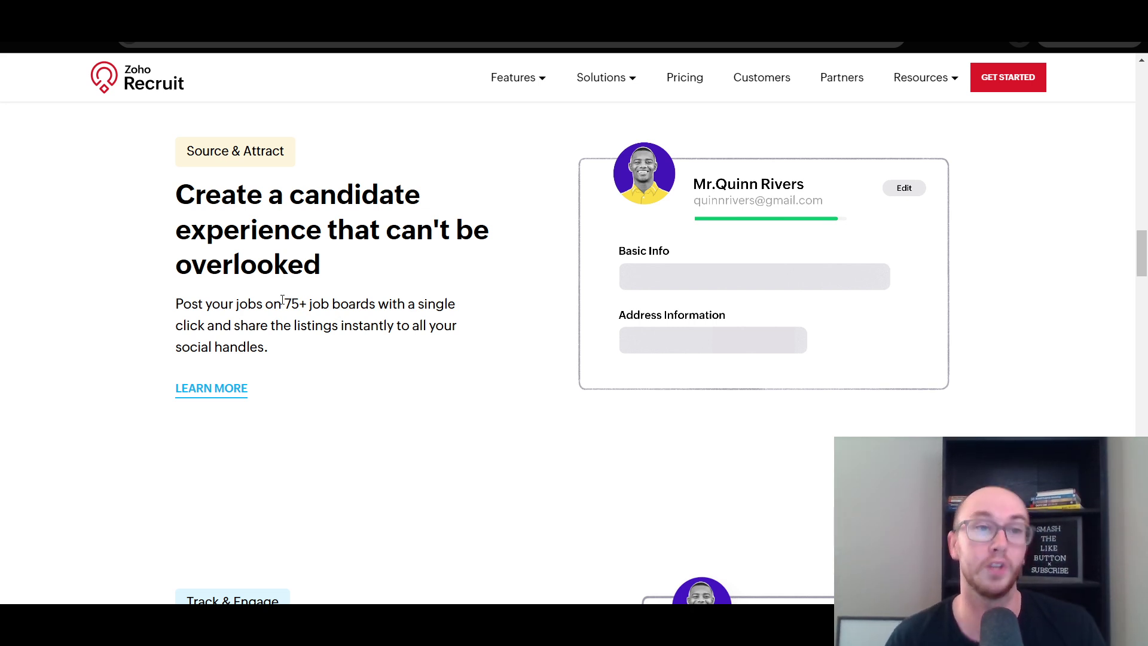
left_click_drag(187, 306, 313, 349)
left_click(390, 352)
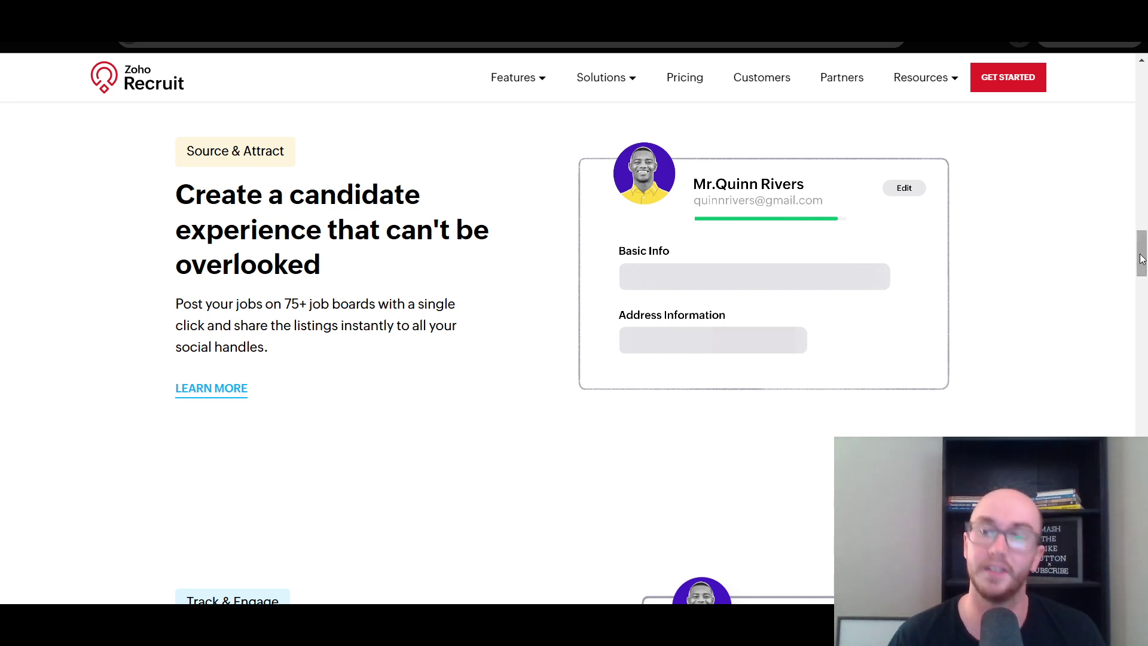
left_click_drag(1140, 253, 1132, 294)
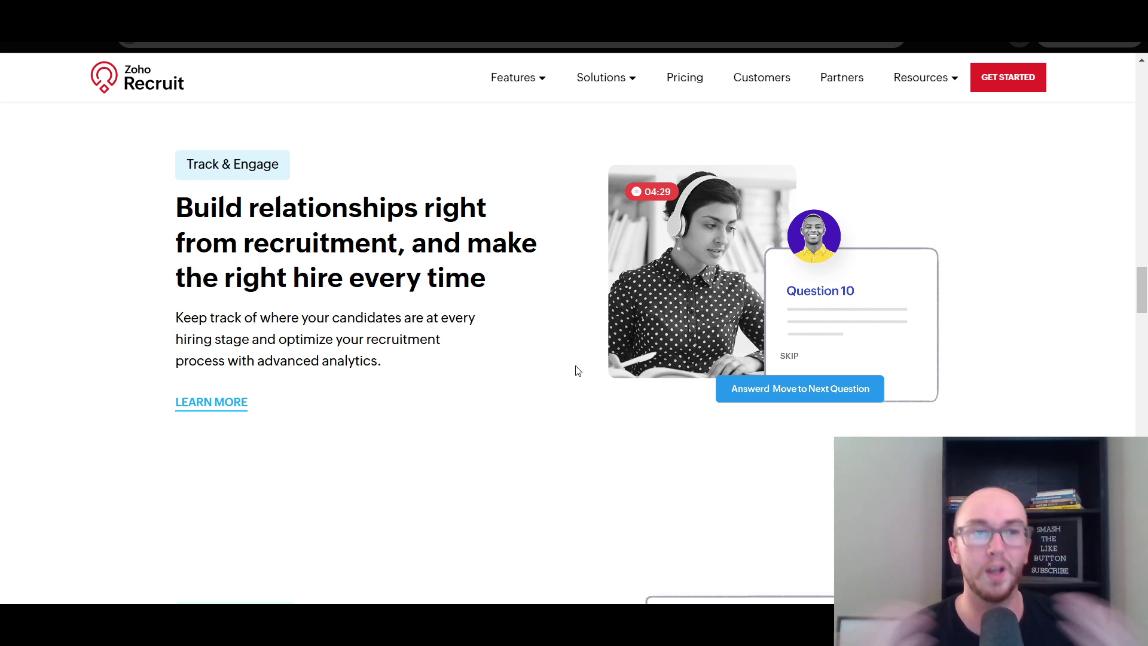
scroll(869, 360, "up", 9)
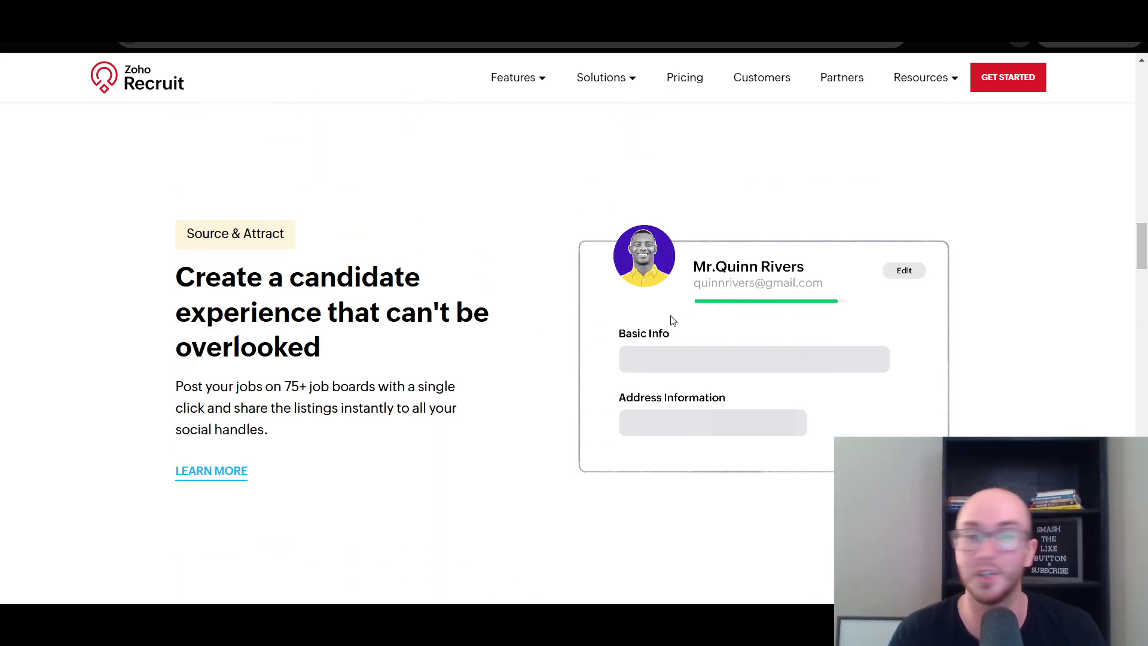
left_click_drag(1138, 233, 1141, 331)
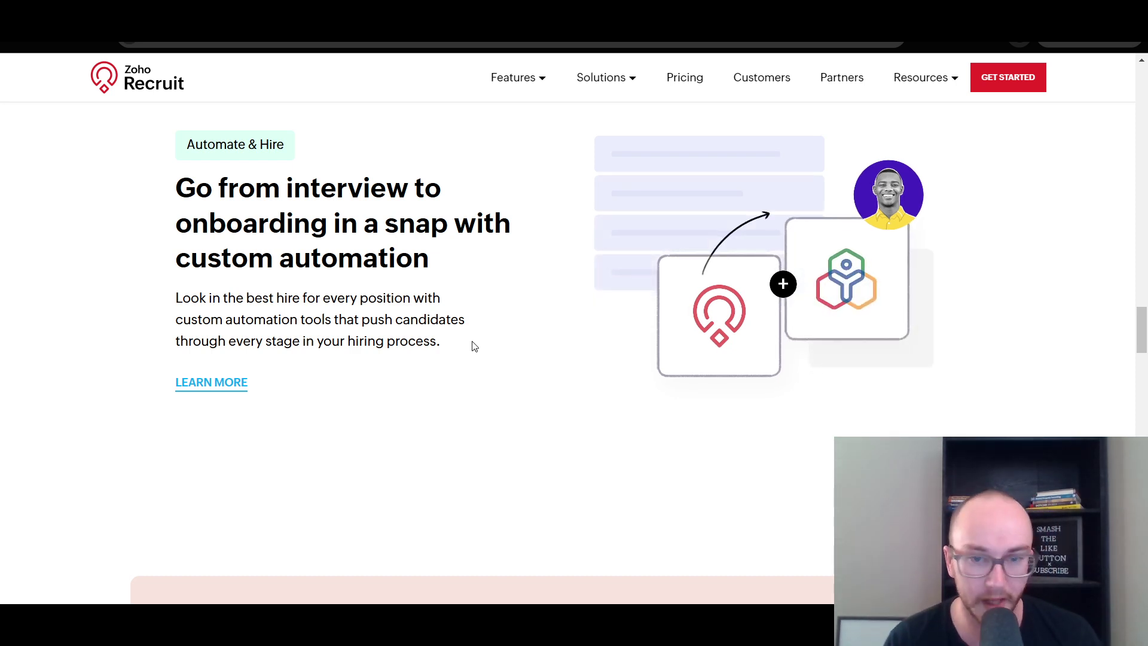
left_click_drag(1142, 308, 1143, 75)
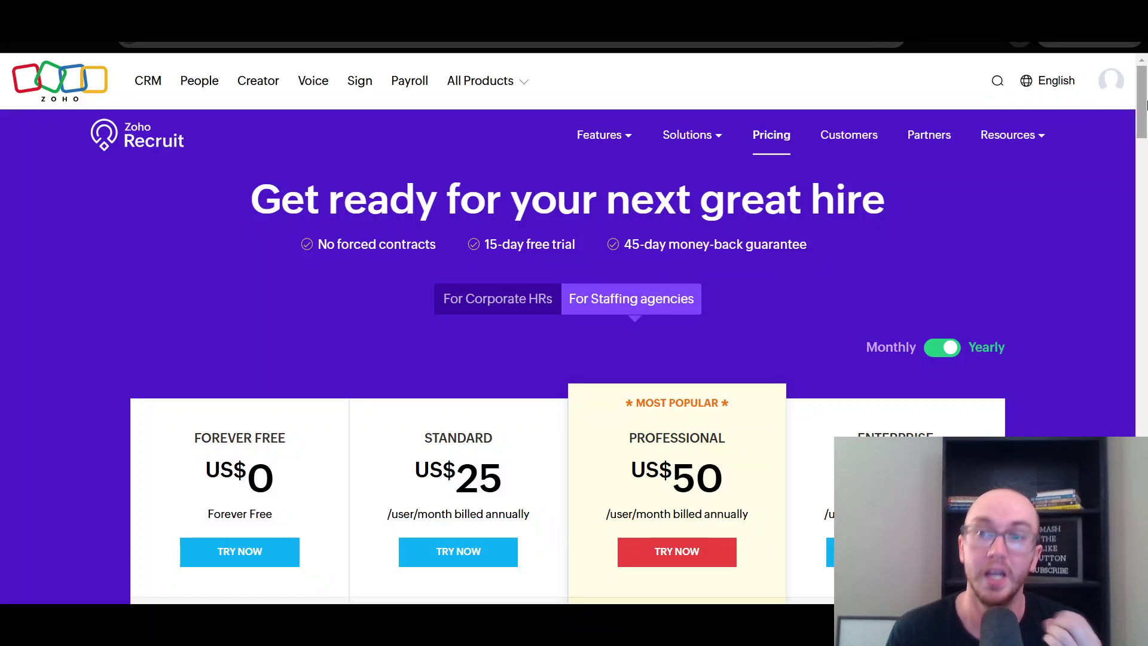
scroll(1129, 158, "down", 5)
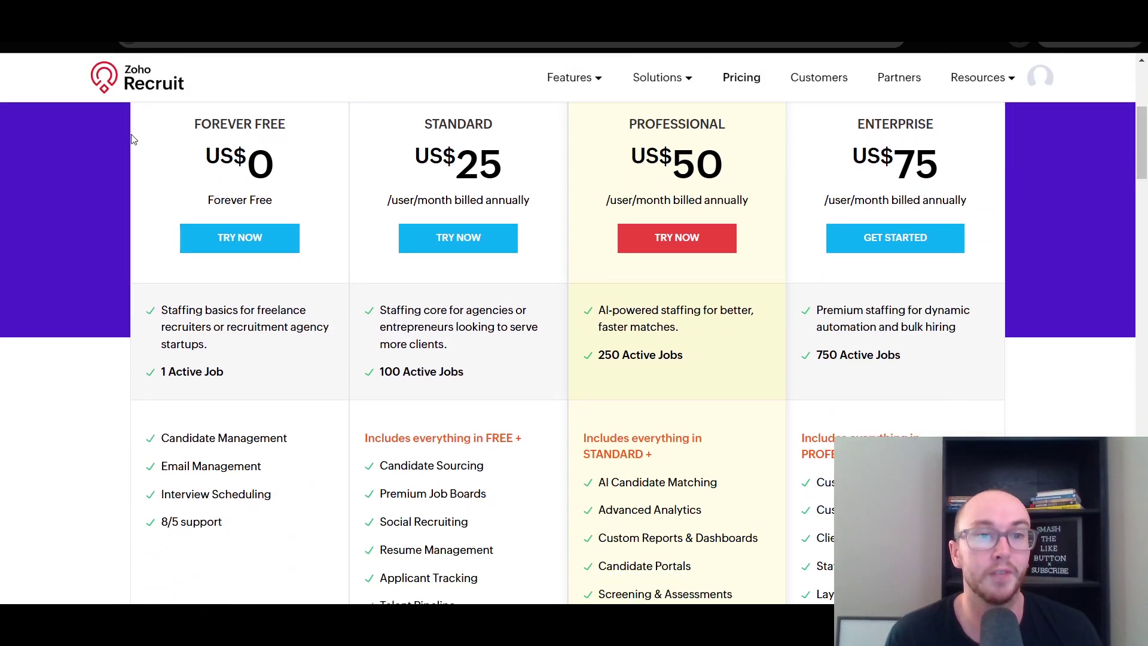
left_click_drag(208, 201, 272, 201)
left_click(288, 206)
left_click_drag(206, 158, 318, 170)
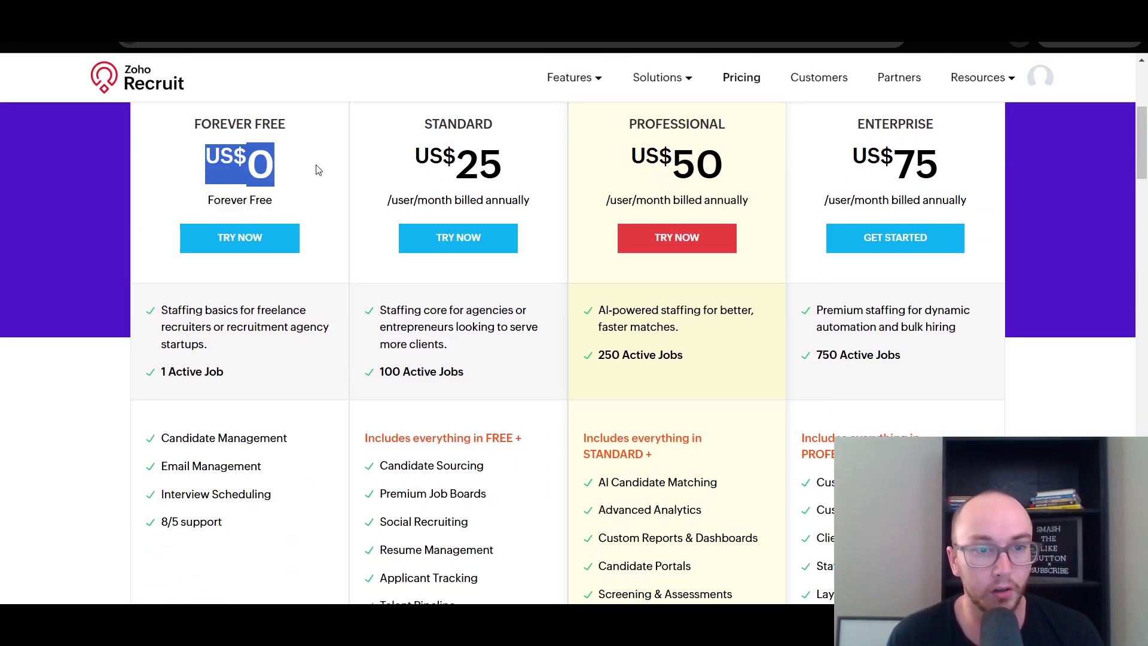
left_click(291, 199)
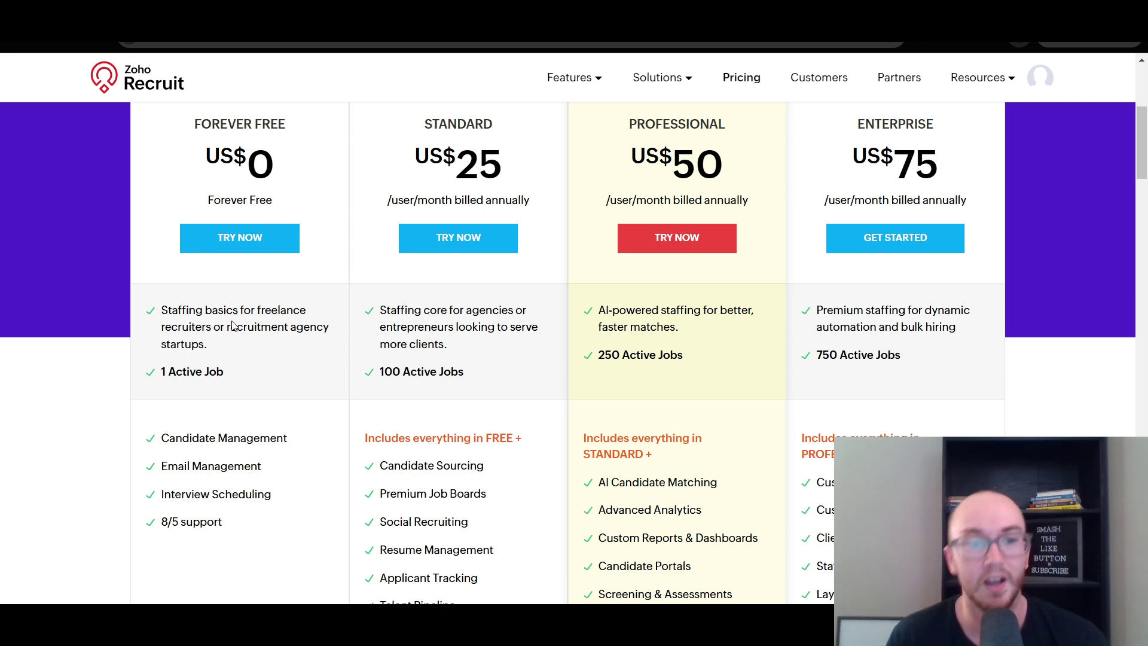
left_click_drag(157, 372, 251, 369)
left_click(252, 369)
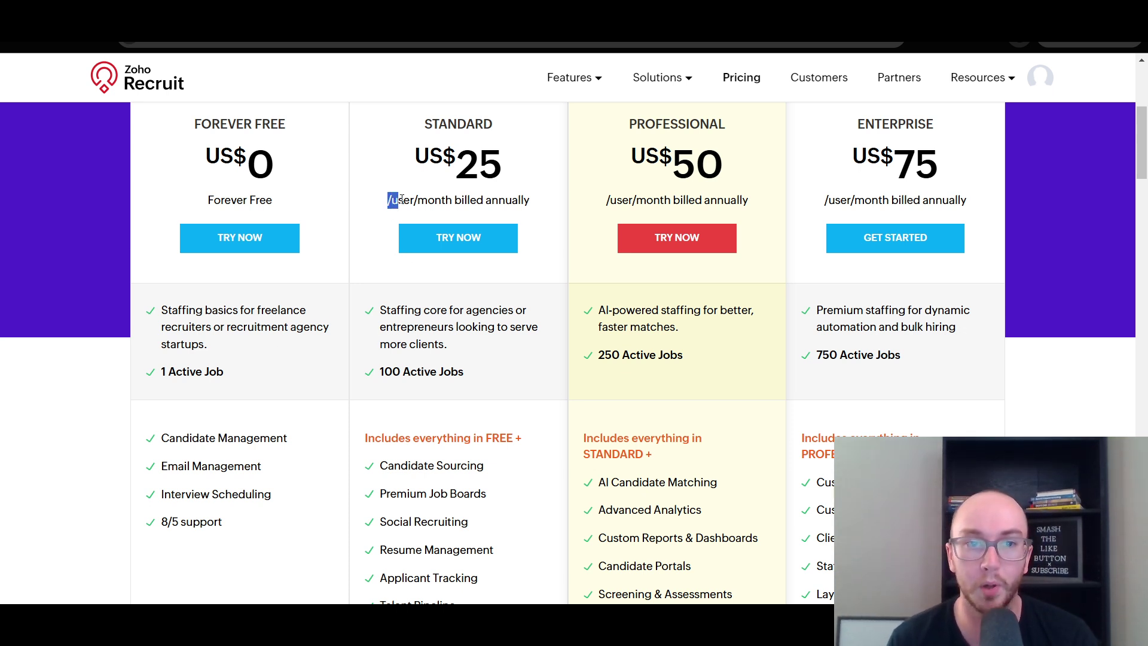
left_click(423, 193)
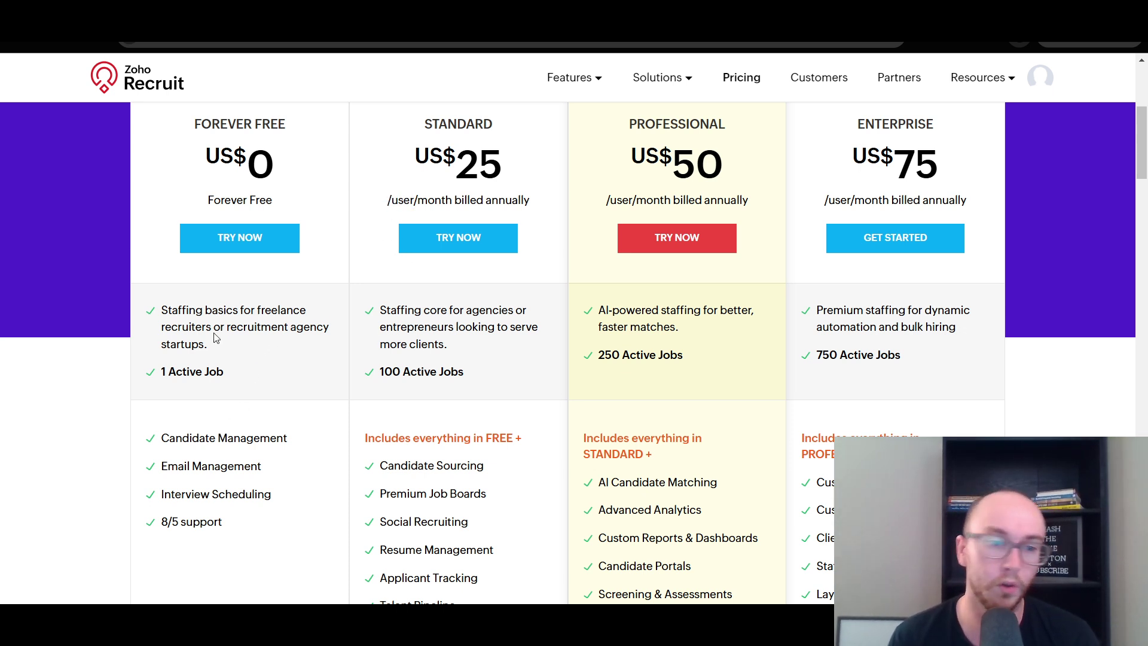
left_click_drag(237, 380, 161, 372)
left_click(211, 370)
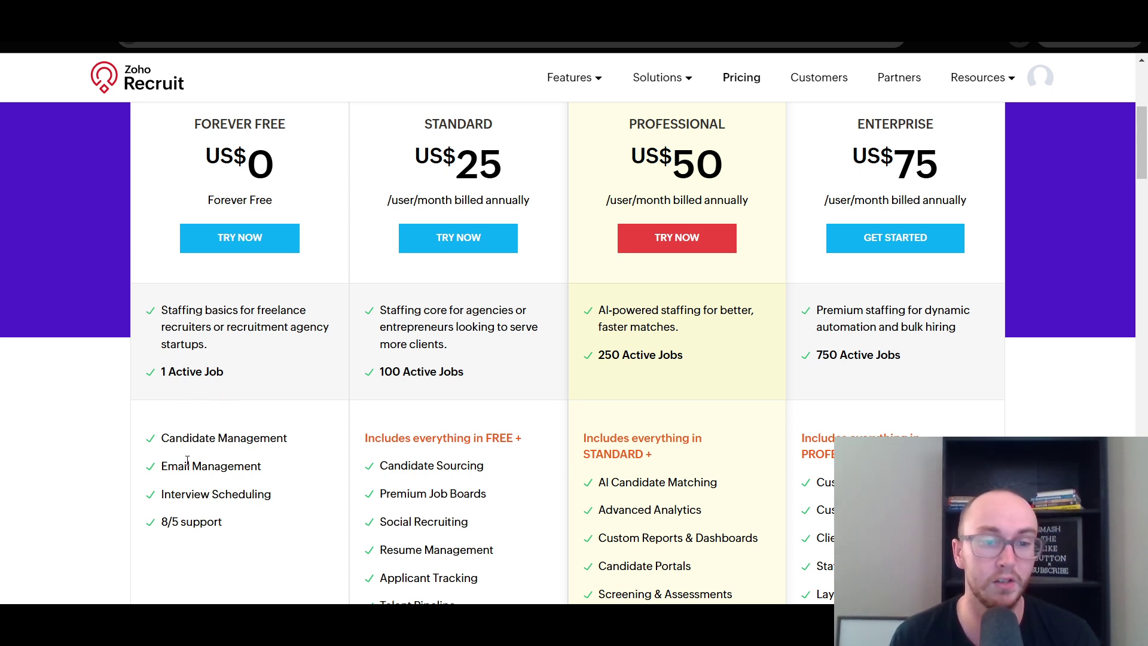
left_click_drag(162, 439, 317, 448)
left_click(235, 463)
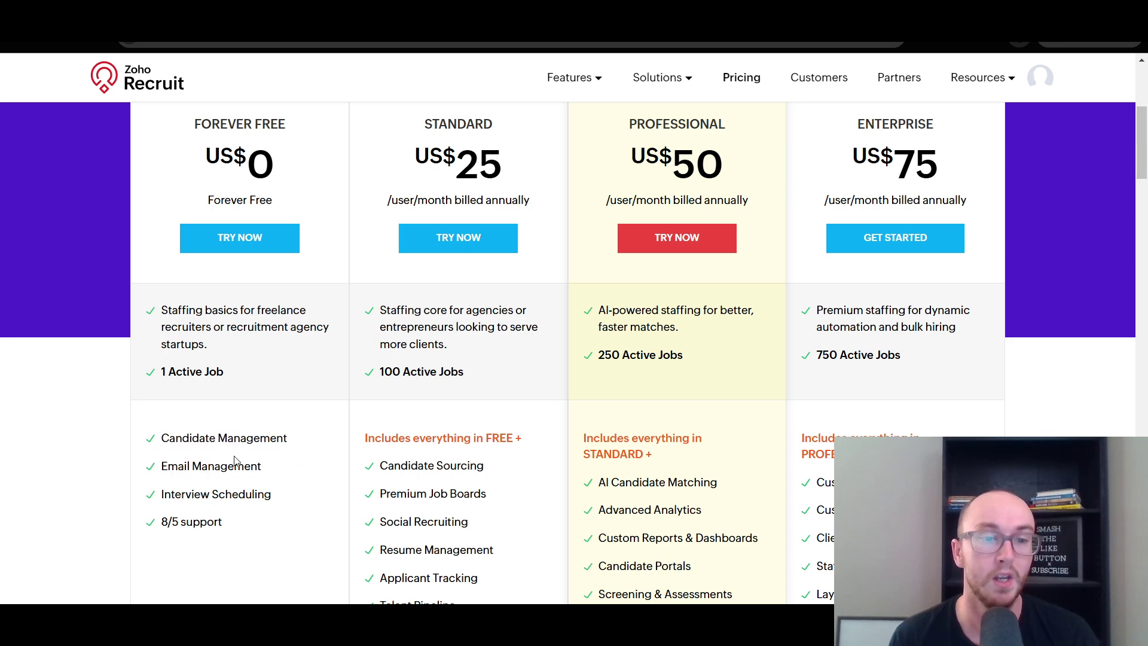
left_click_drag(163, 495, 264, 507)
left_click(211, 472)
scroll(334, 471, "down", 3)
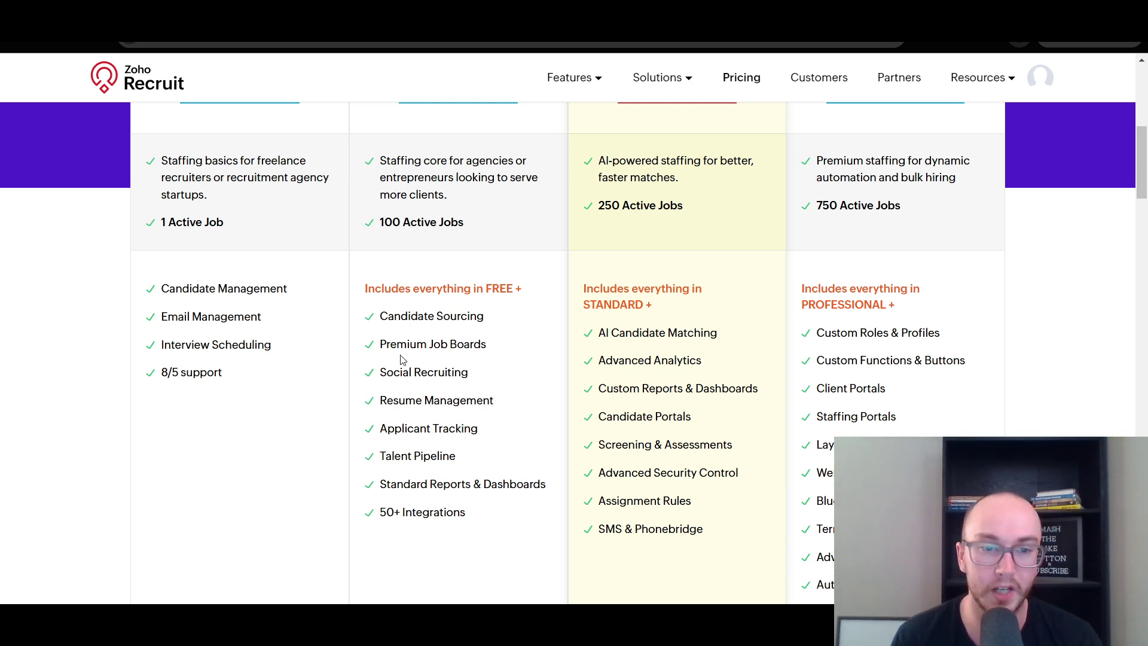
scroll(406, 387, "up", 3)
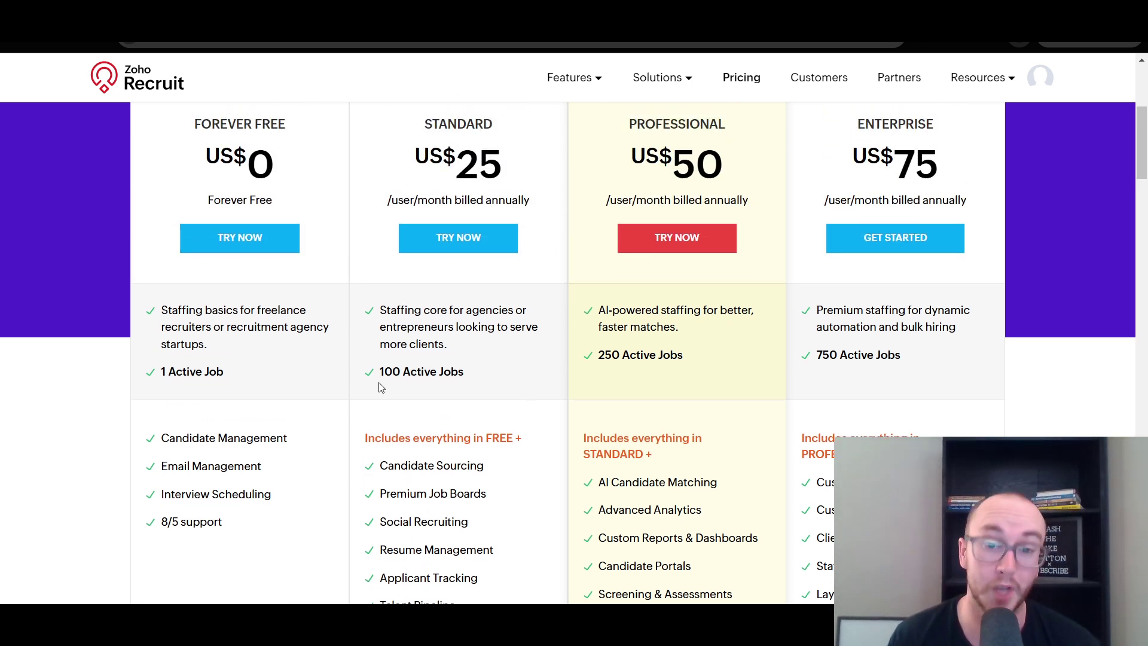
left_click_drag(381, 388, 477, 392)
left_click(482, 396)
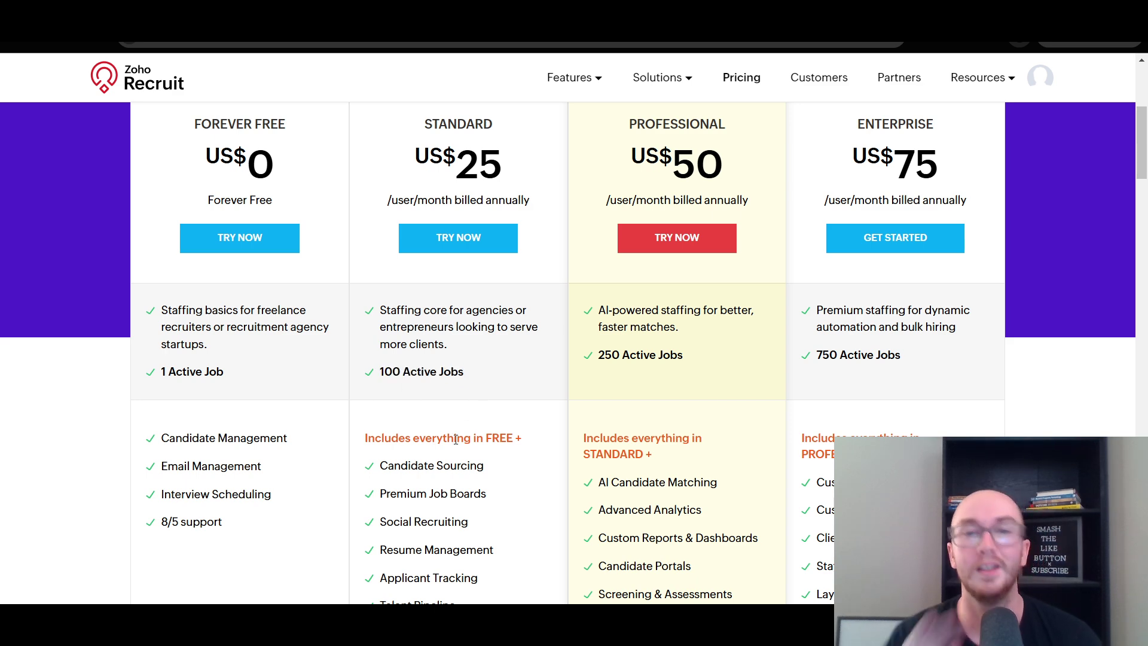
scroll(506, 458, "down", 5)
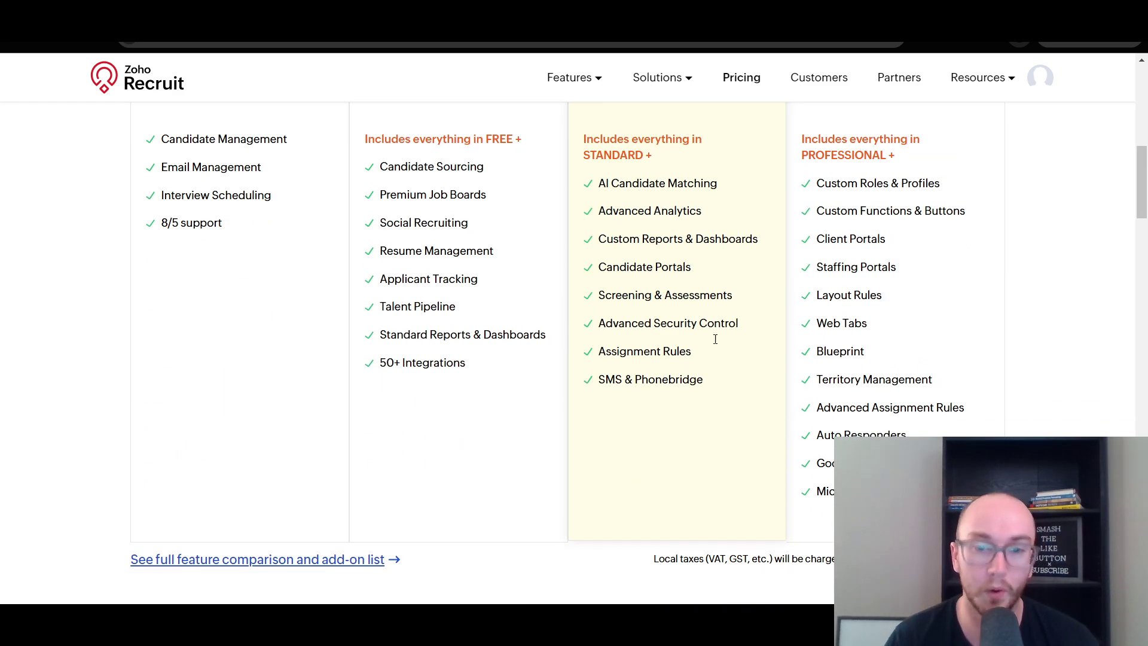
scroll(710, 389, "up", 3)
scroll(493, 395, "down", 5)
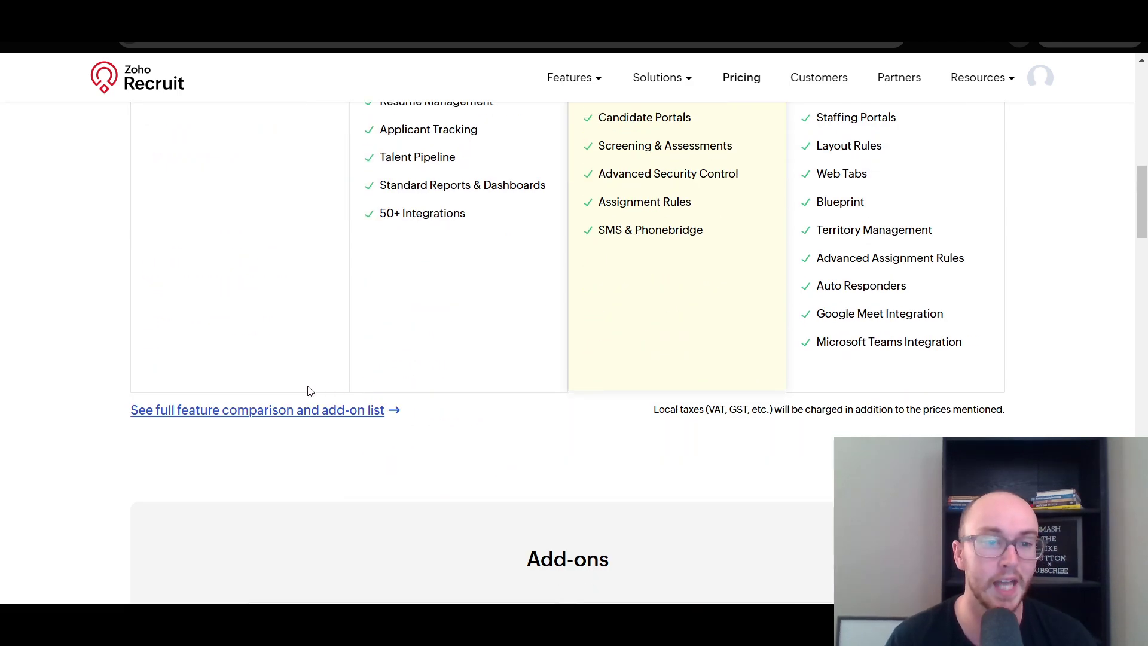
scroll(299, 397, "up", 5)
scroll(277, 425, "down", 5)
scroll(283, 416, "down", 6)
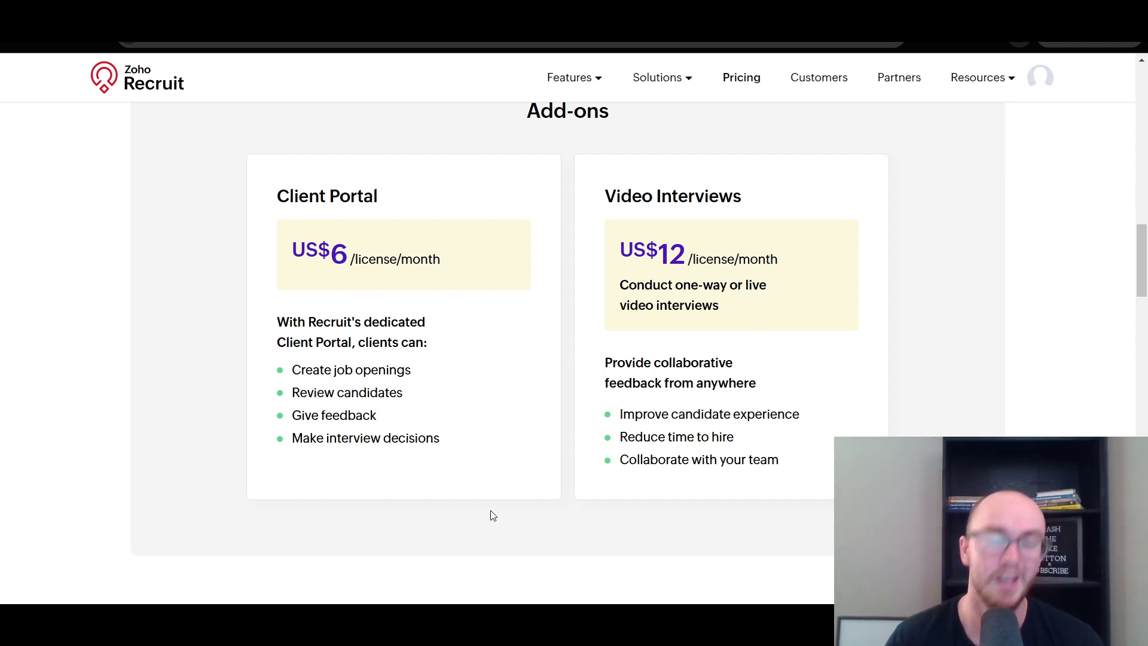
scroll(491, 508, "up", 3)
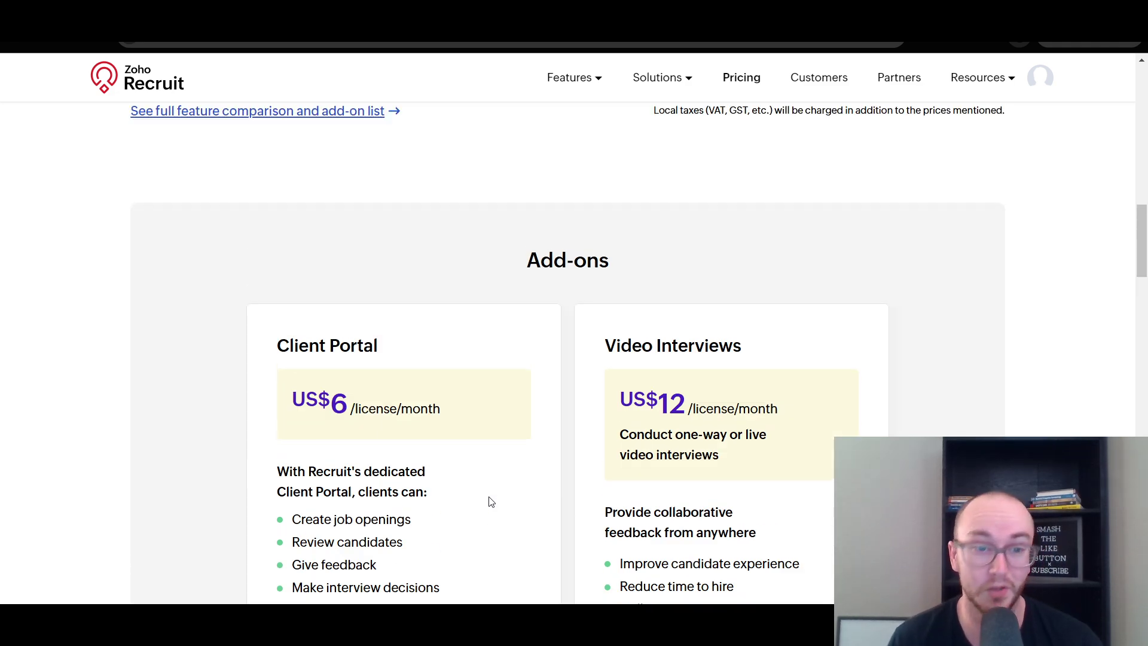
scroll(491, 501, "up", 10)
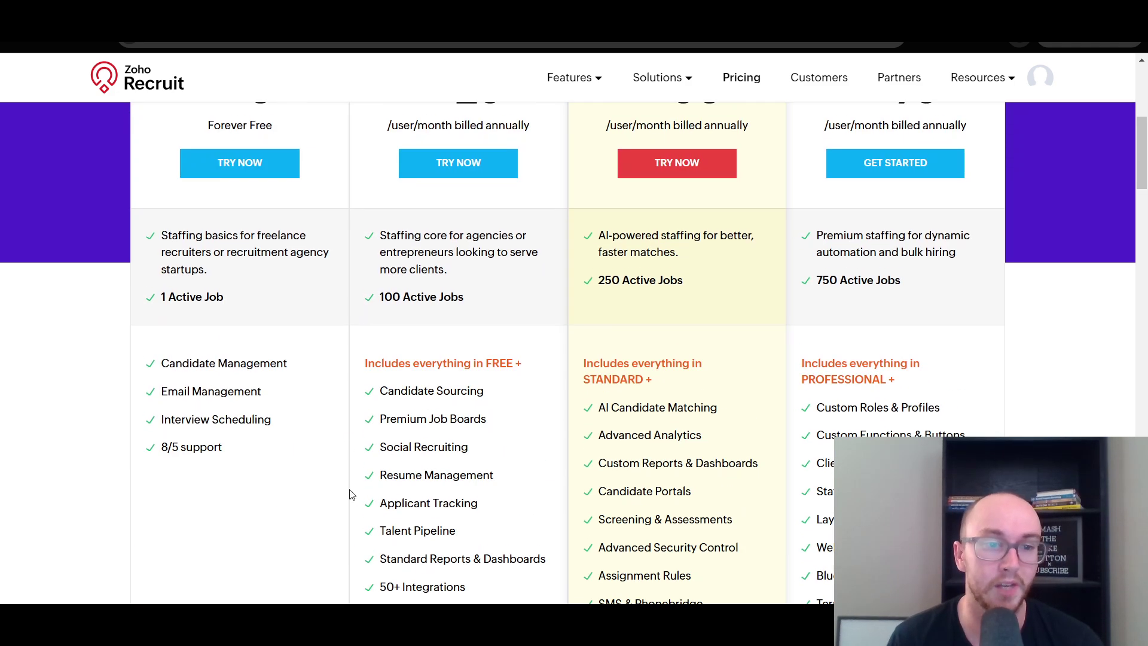
scroll(338, 505, "up", 6)
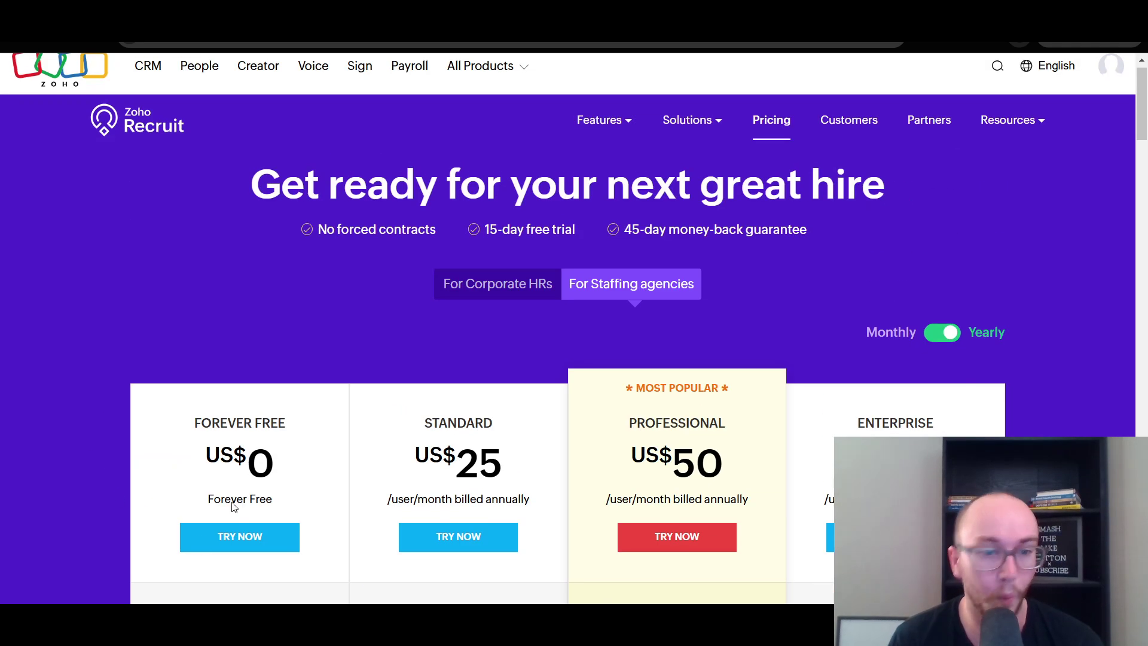
scroll(209, 114, "up", 1)
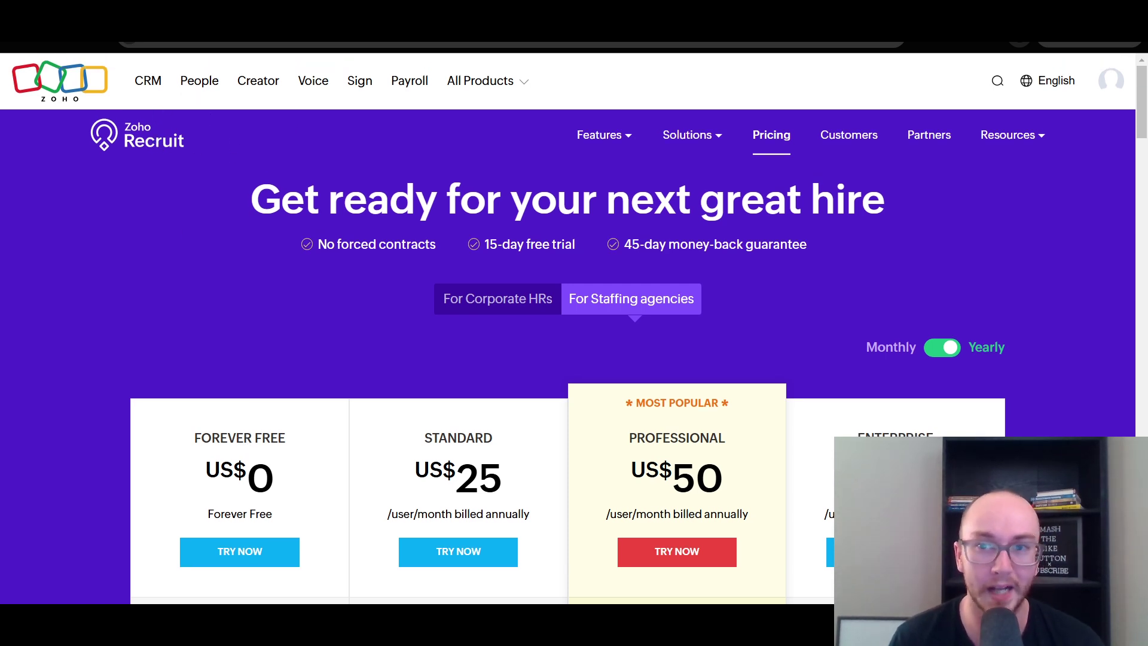
Step: Show the Corporate HRs pricing and review the plans, including the free plan's active job limit
left_click(537, 312)
scroll(556, 338, "down", 2)
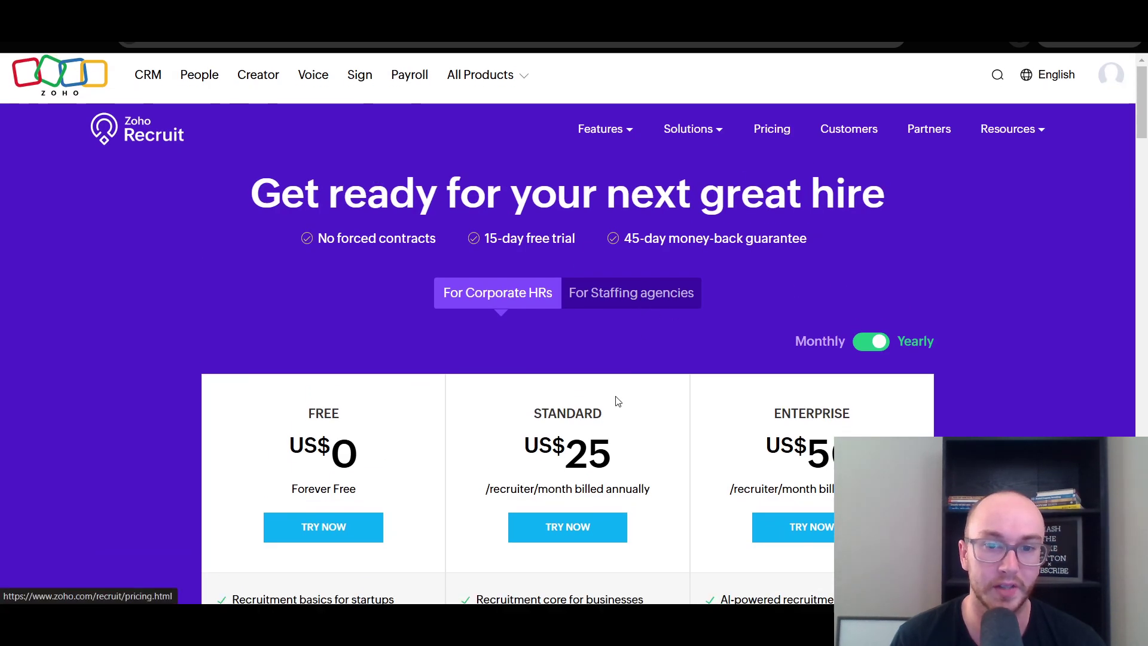
scroll(615, 397, "down", 6)
scroll(347, 417, "up", 3)
left_click_drag(232, 502, 330, 502)
left_click(422, 506)
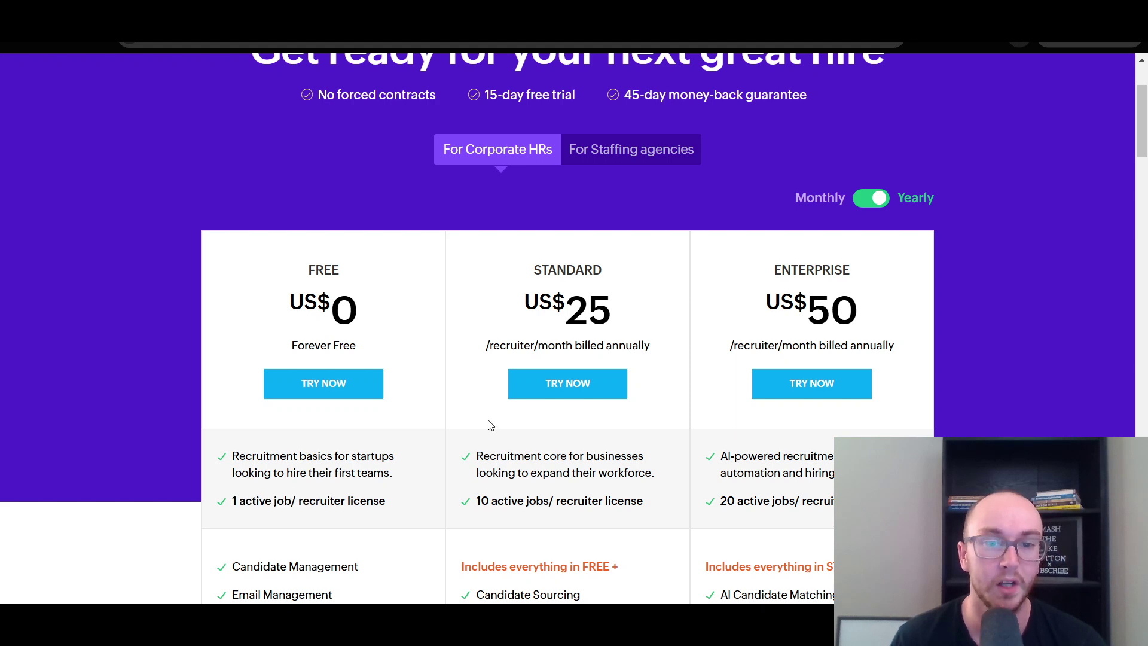
scroll(490, 425, "down", 7)
scroll(425, 487, "up", 10)
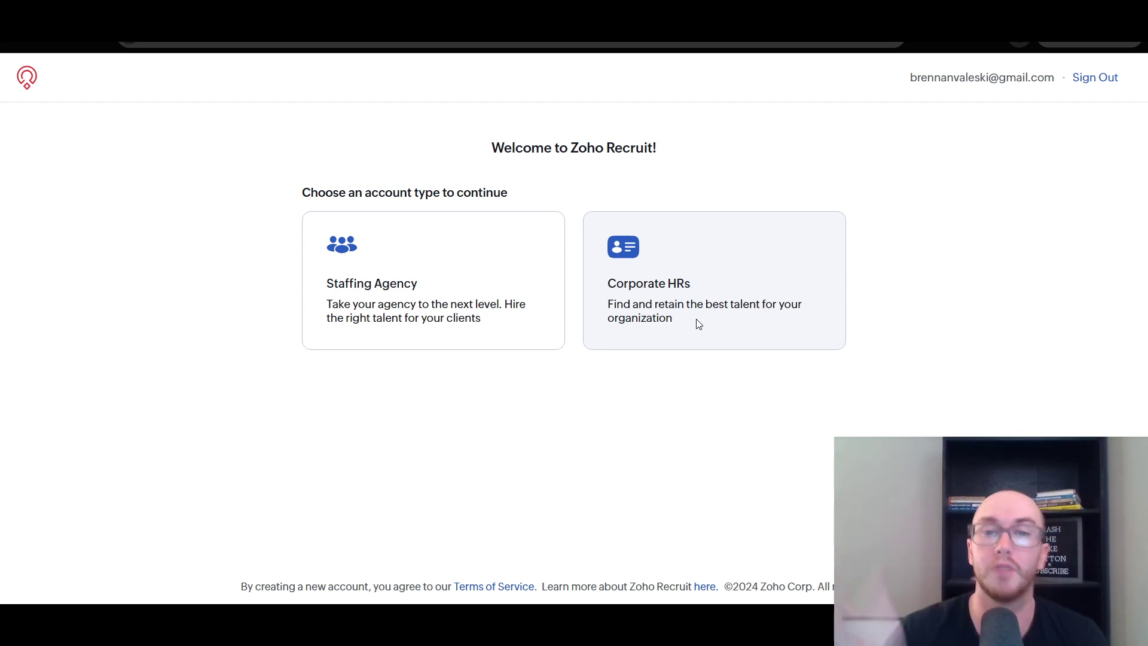
Step: Choose the Corporate HRs account type, enter a company name and phone number, and submit
left_click(762, 260)
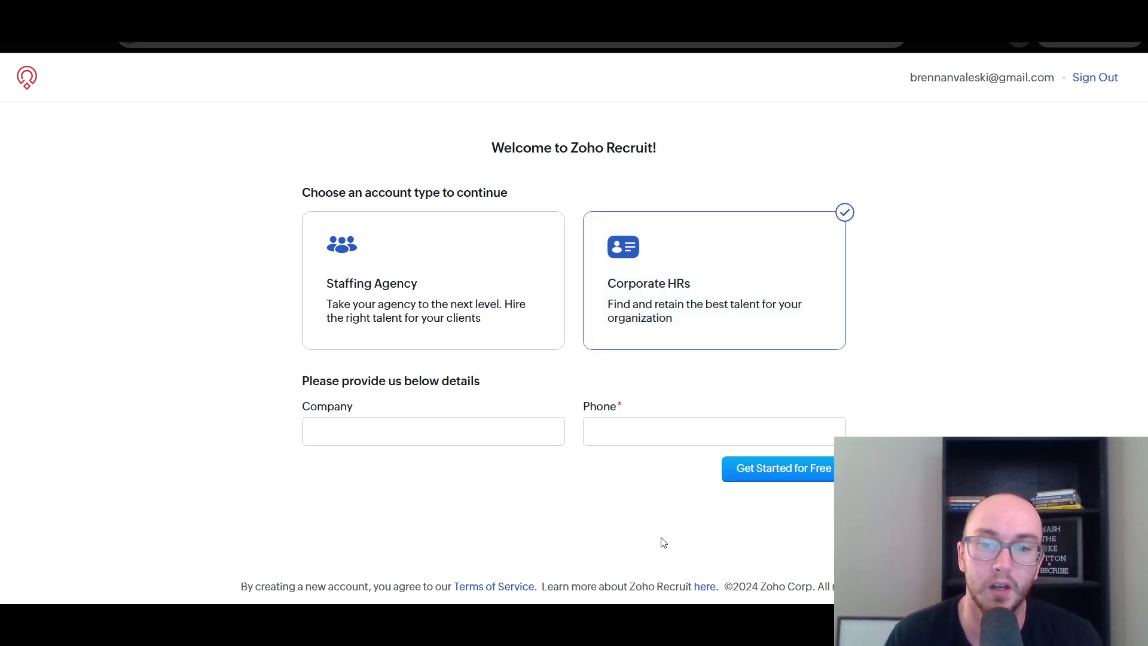
left_click(476, 323)
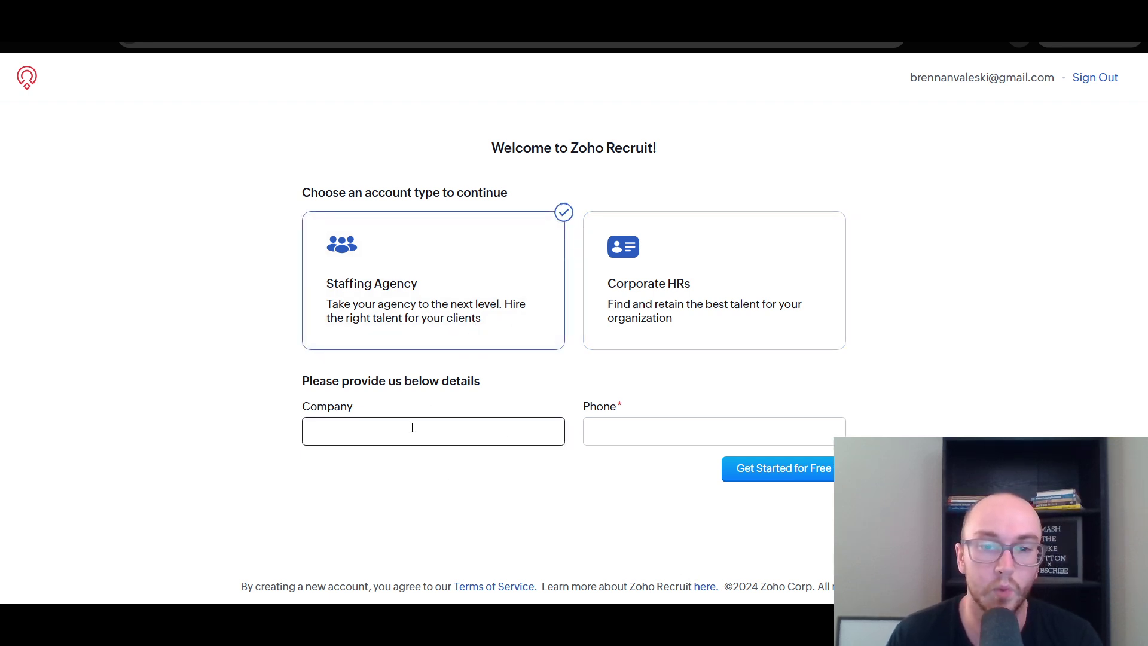
left_click(714, 288)
left_click(491, 435)
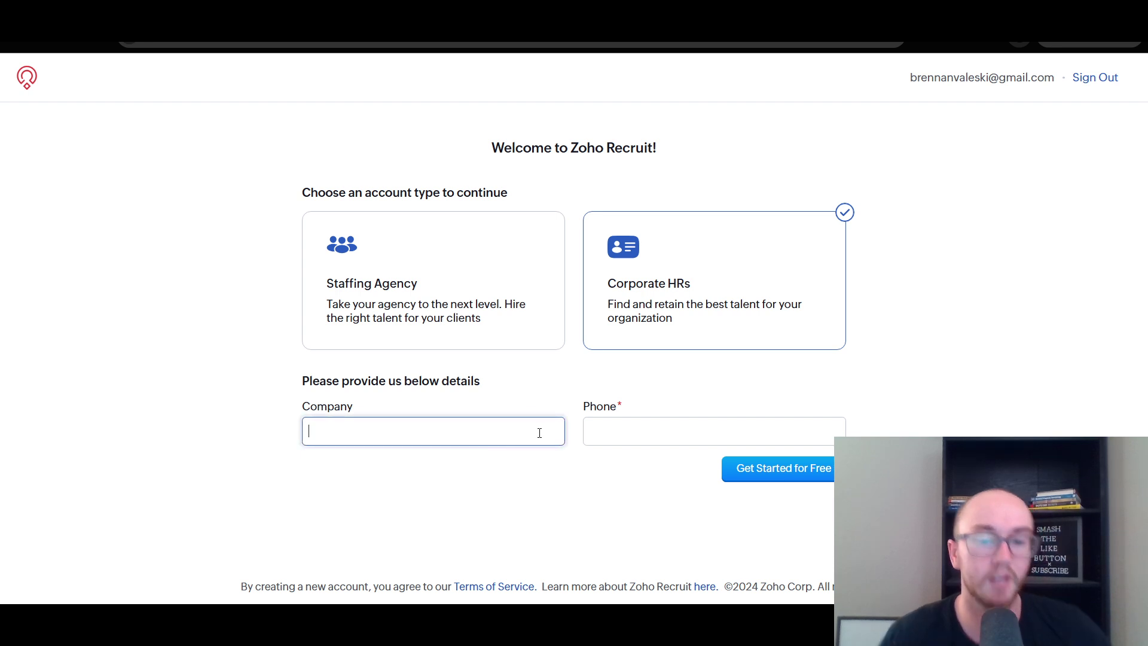
type("Joe schmoe incorporated")
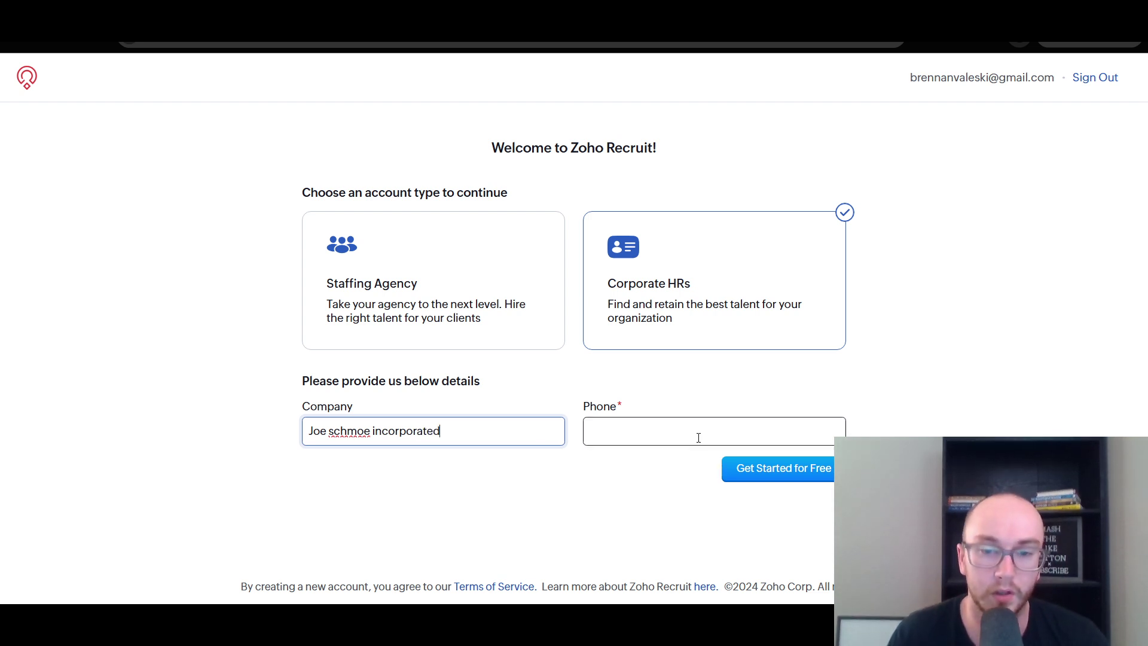
left_click(698, 437)
type("5556993")
left_click(752, 473)
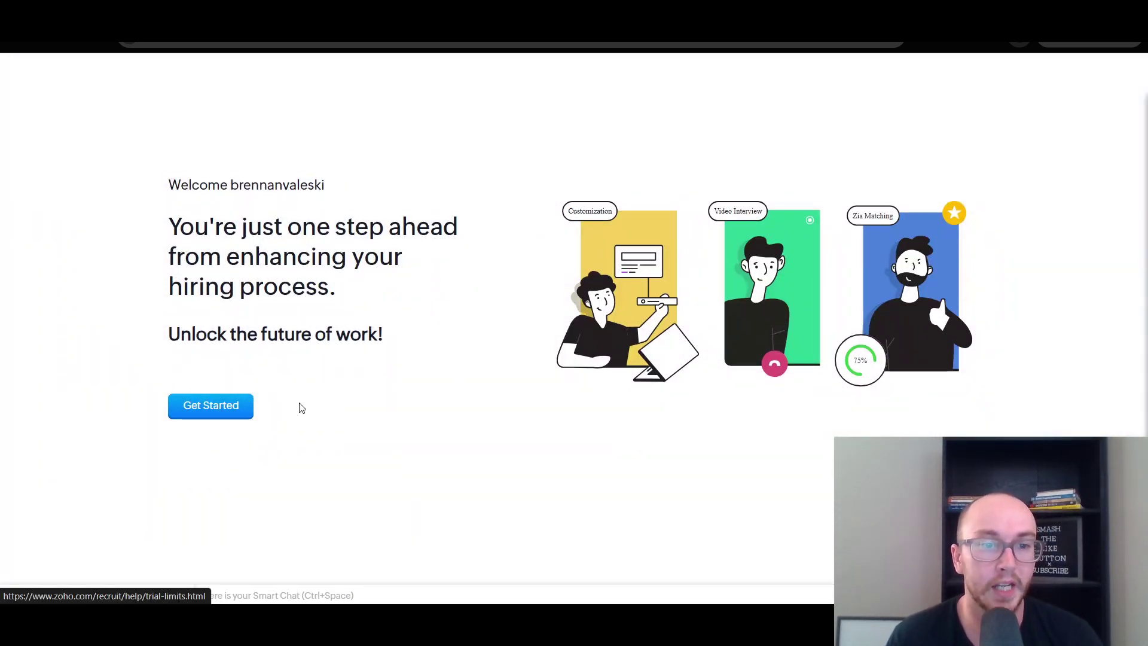
Step: Open the Get Started checklist, dismiss the notification prompt, and add sample data
left_click(230, 412)
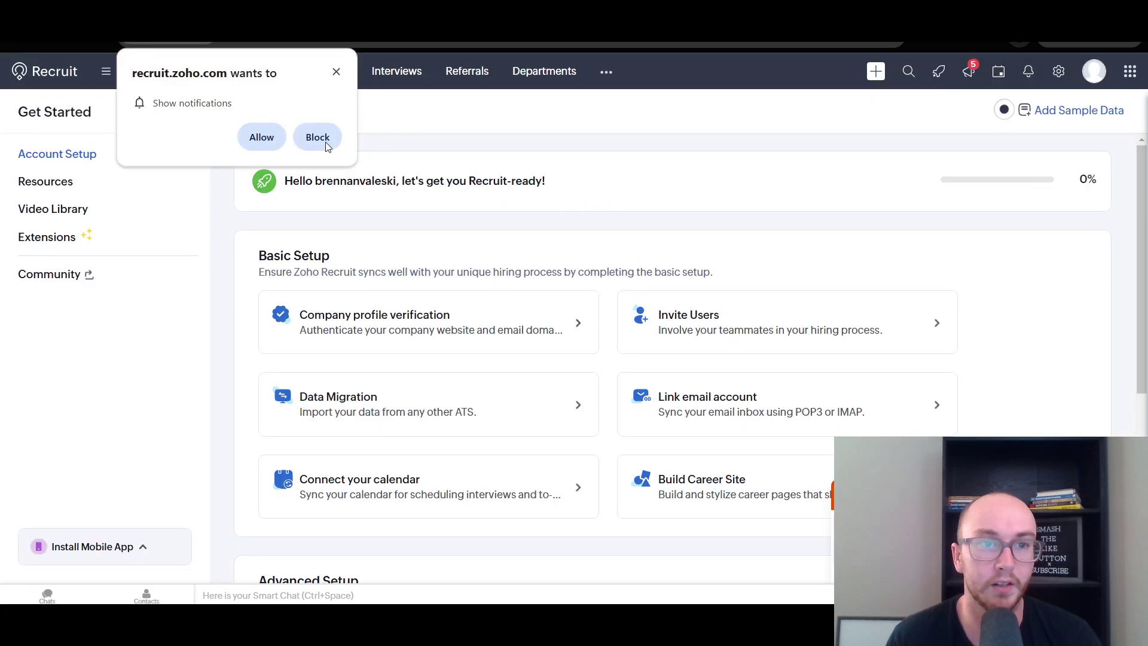
left_click(335, 74)
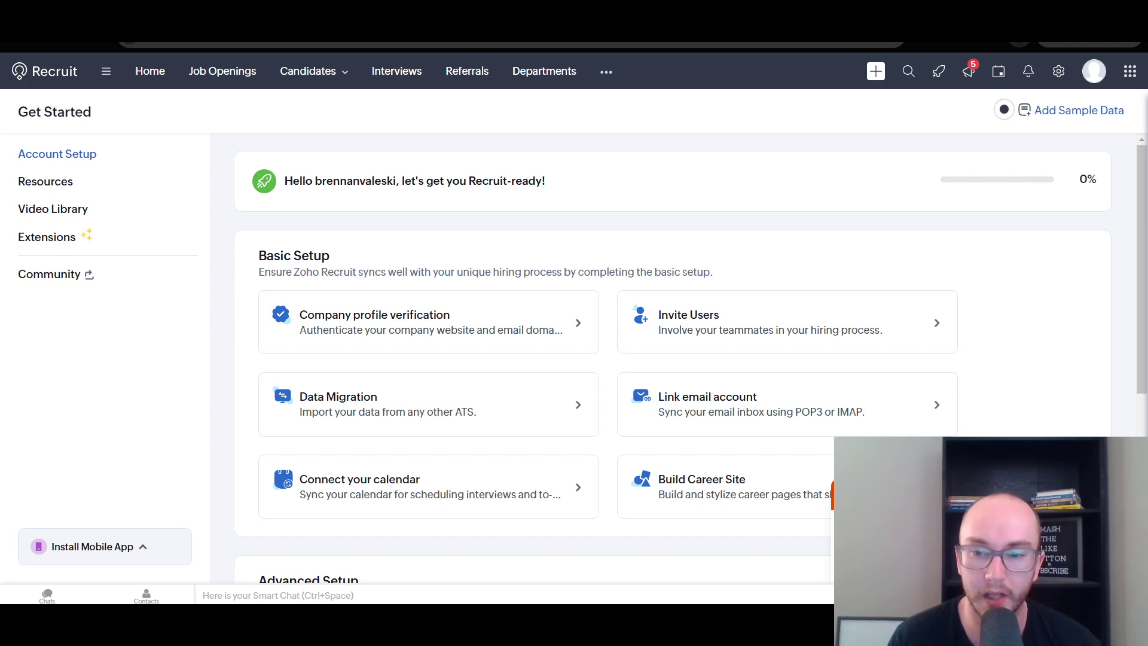
scroll(1138, 373, "down", 3)
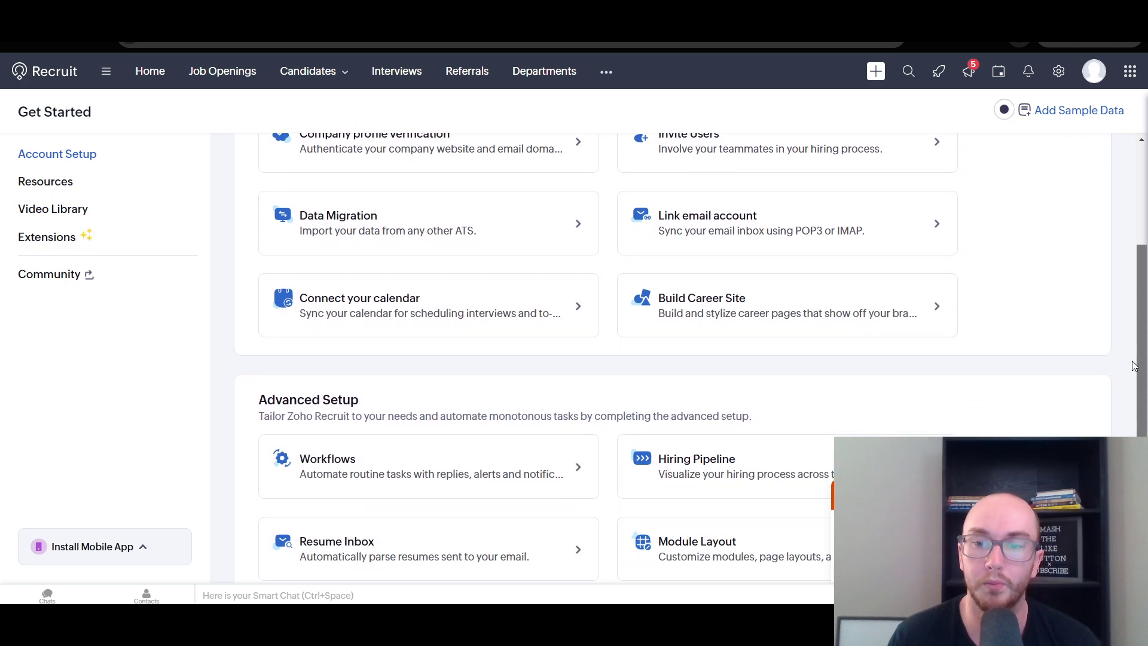
scroll(1138, 372, "up", 3)
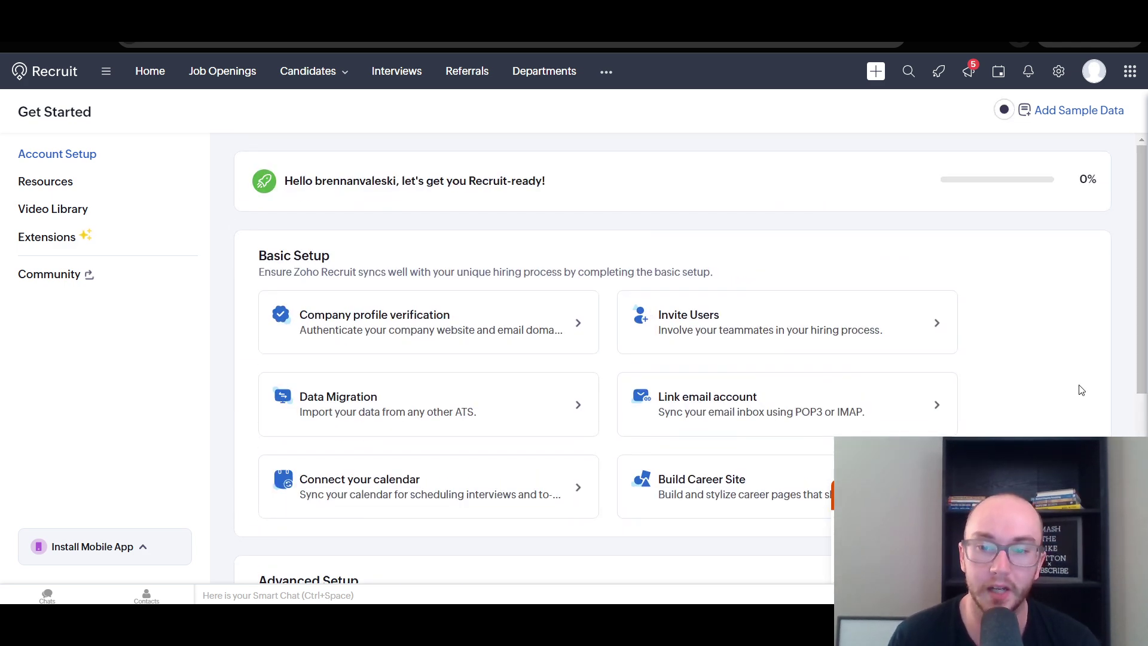
mouse_move(1146, 258)
left_mouse_down()
mouse_move(1147, 269)
mouse_move(1146, 258)
left_mouse_up()
scroll(1146, 259, "down", 4)
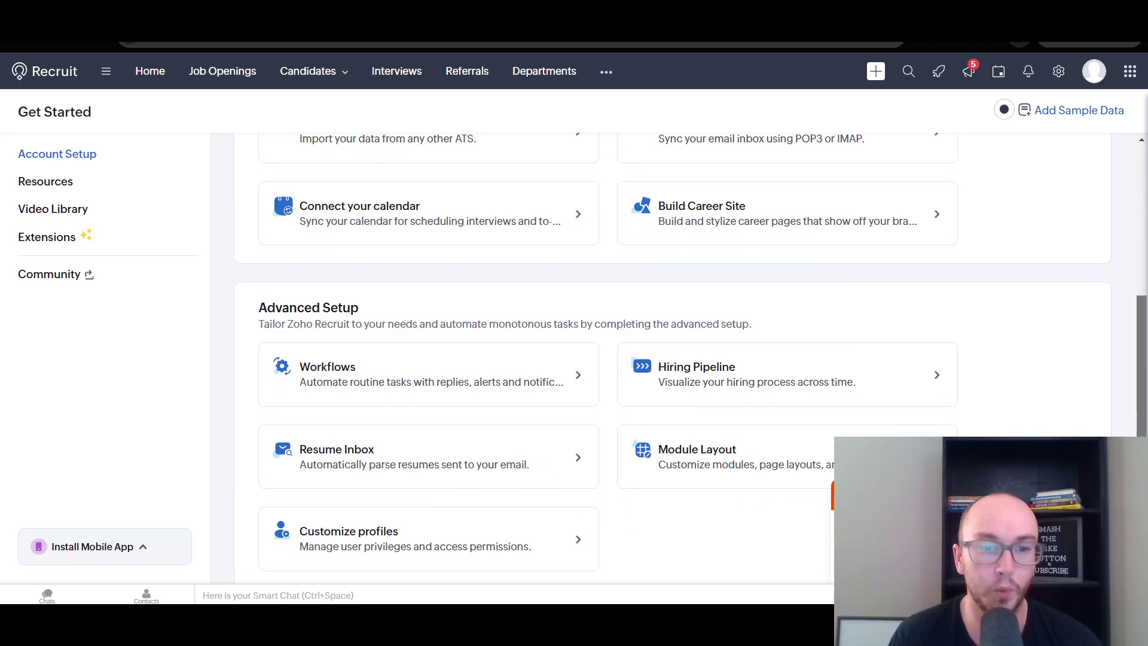
scroll(1139, 257, "up", 5)
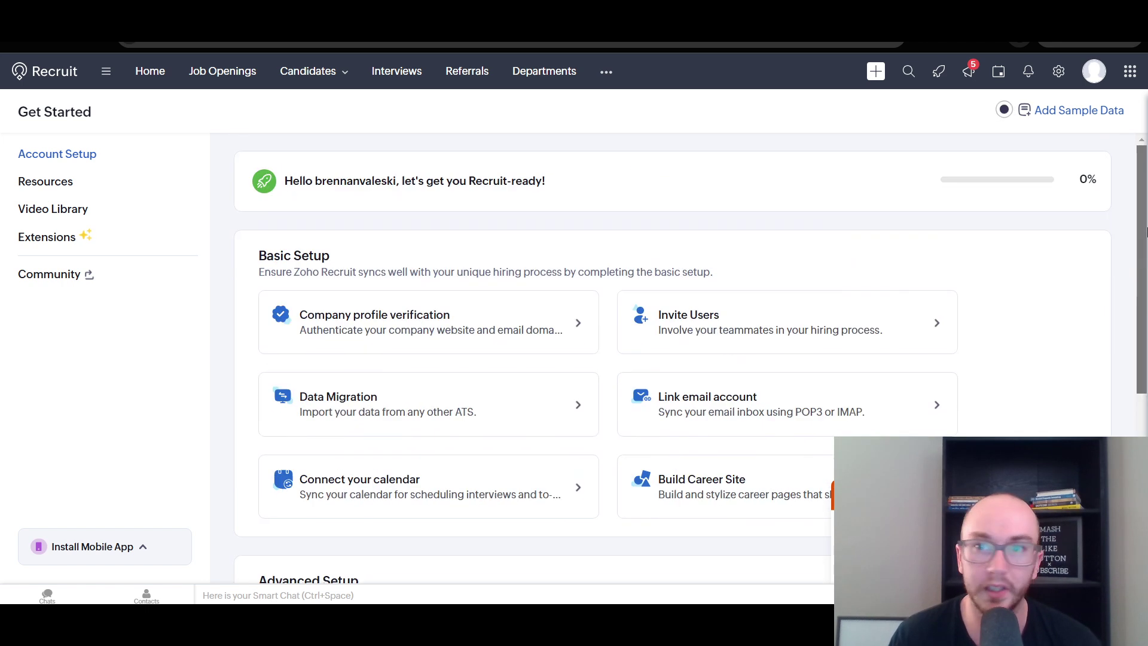
left_click(1024, 111)
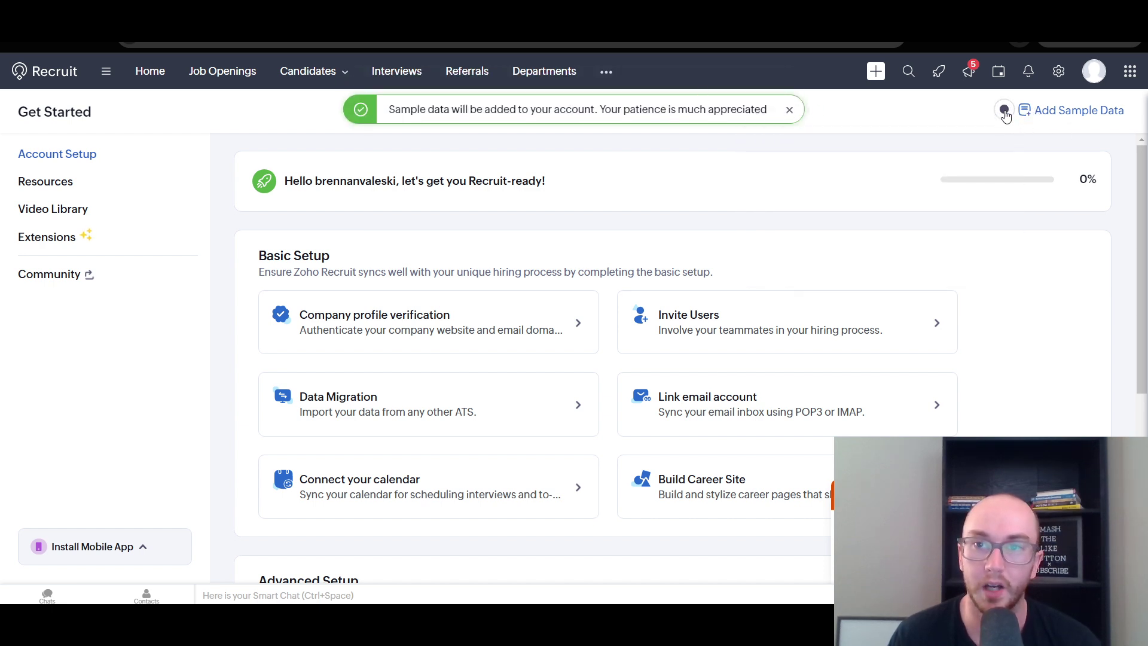
mouse_move(1005, 115)
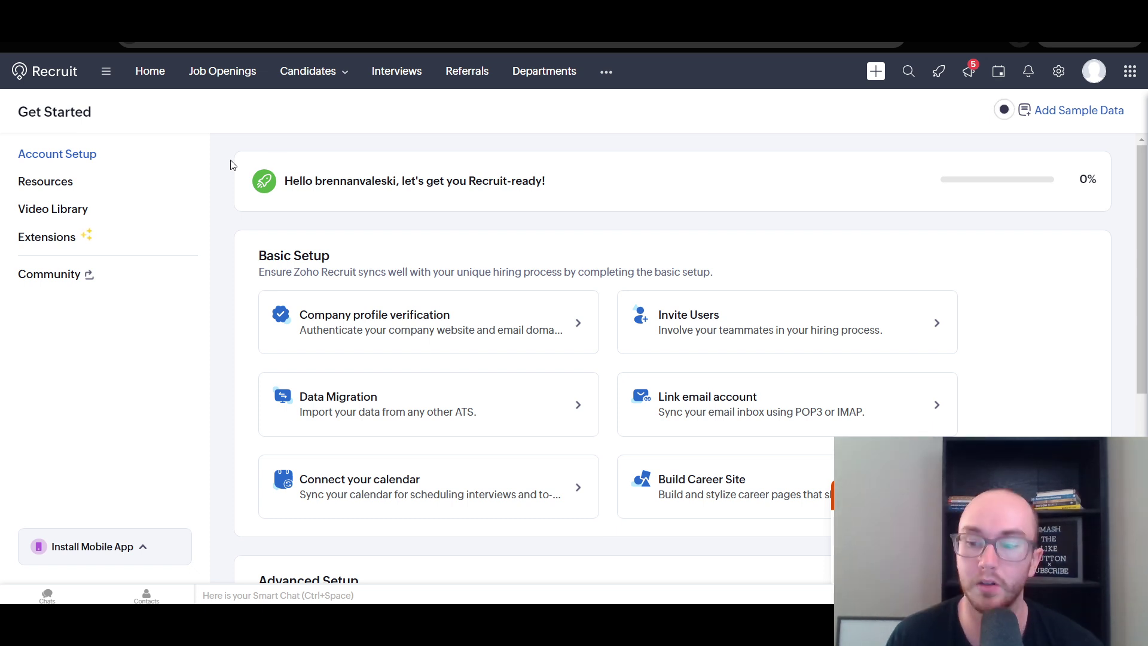
Step: Go to the Job Openings page from the top navigation bar
mouse_move(303, 73)
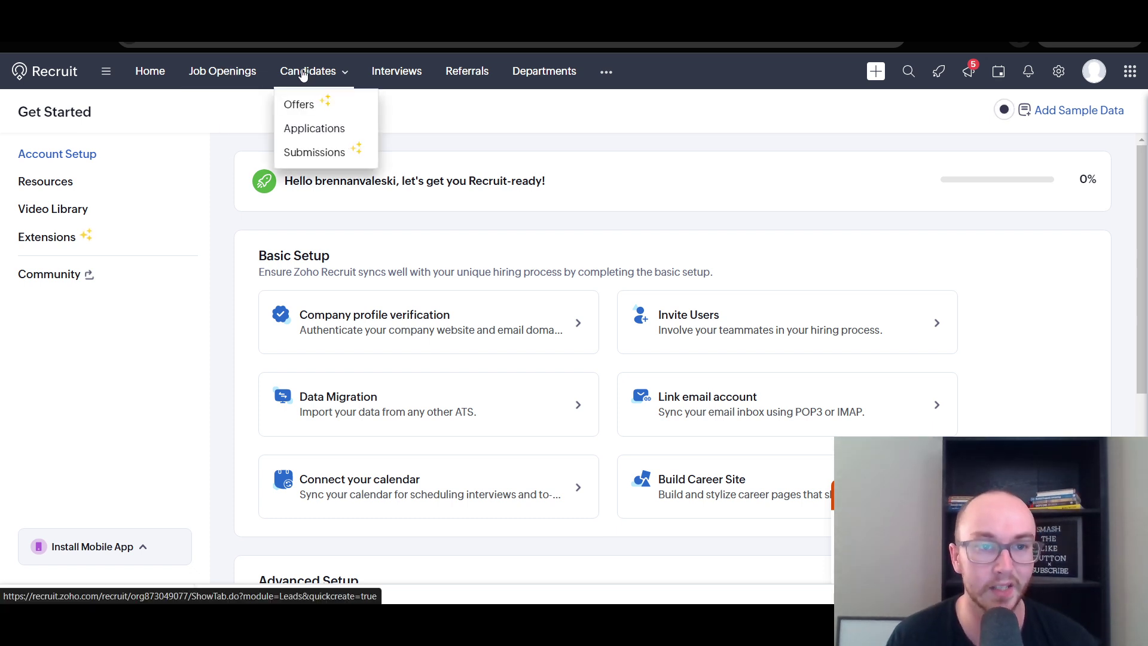
left_click(325, 103)
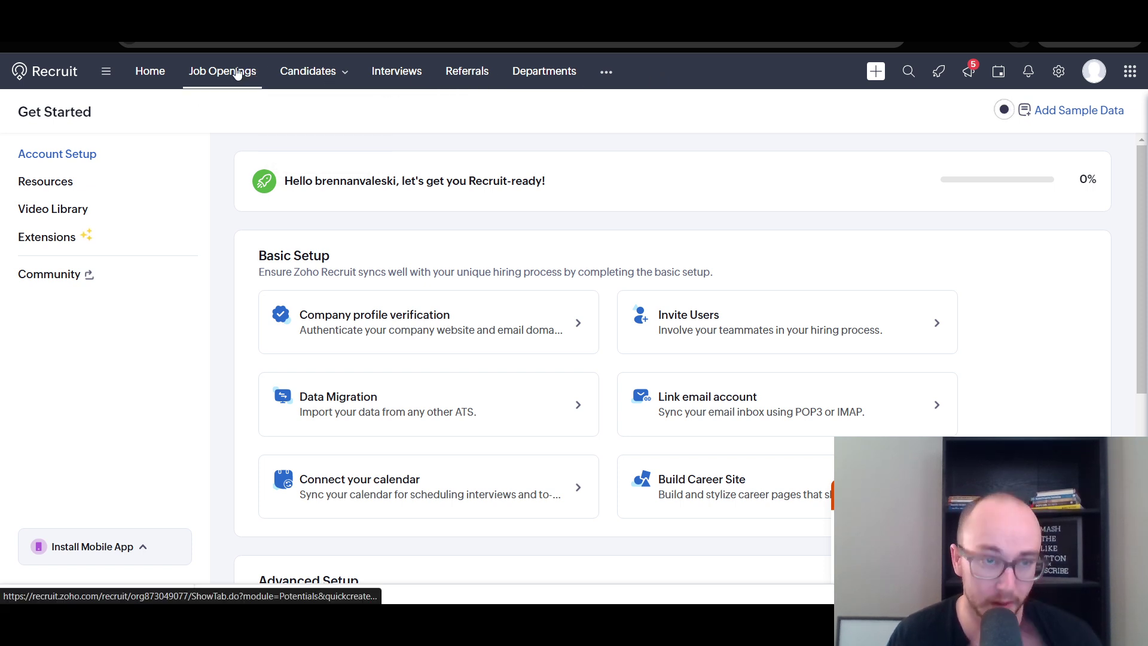
left_click(209, 84)
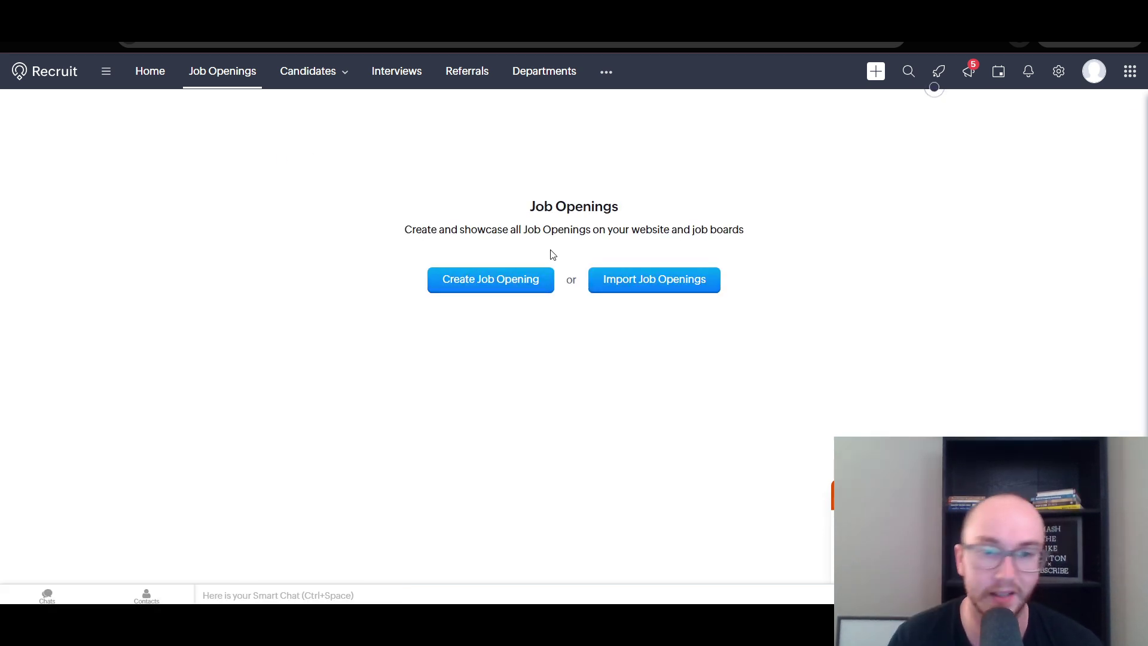
Step: Start a new job opening and scroll through the blank form's sections
left_click(521, 290)
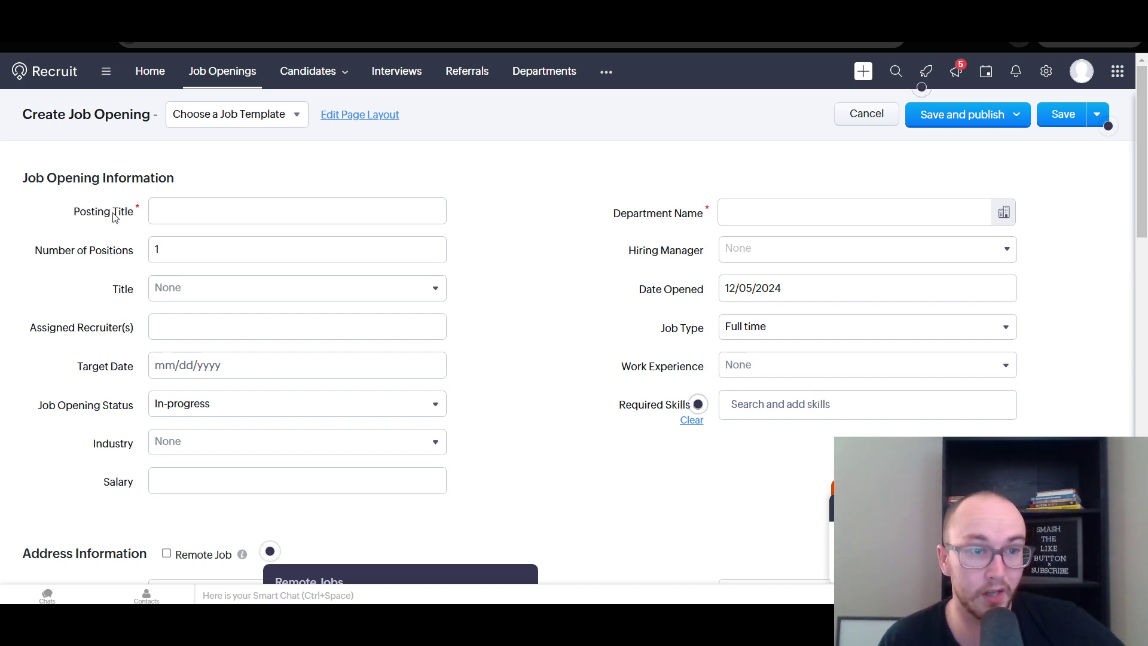
scroll(1116, 371, "down", 8)
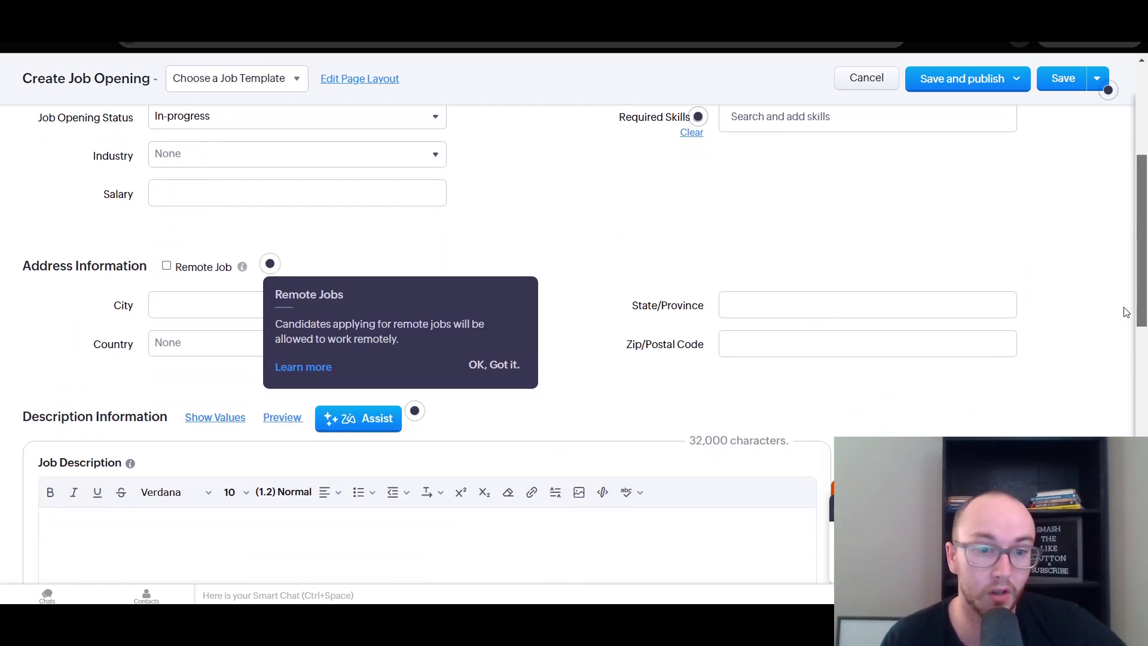
scroll(1115, 371, "down", 10)
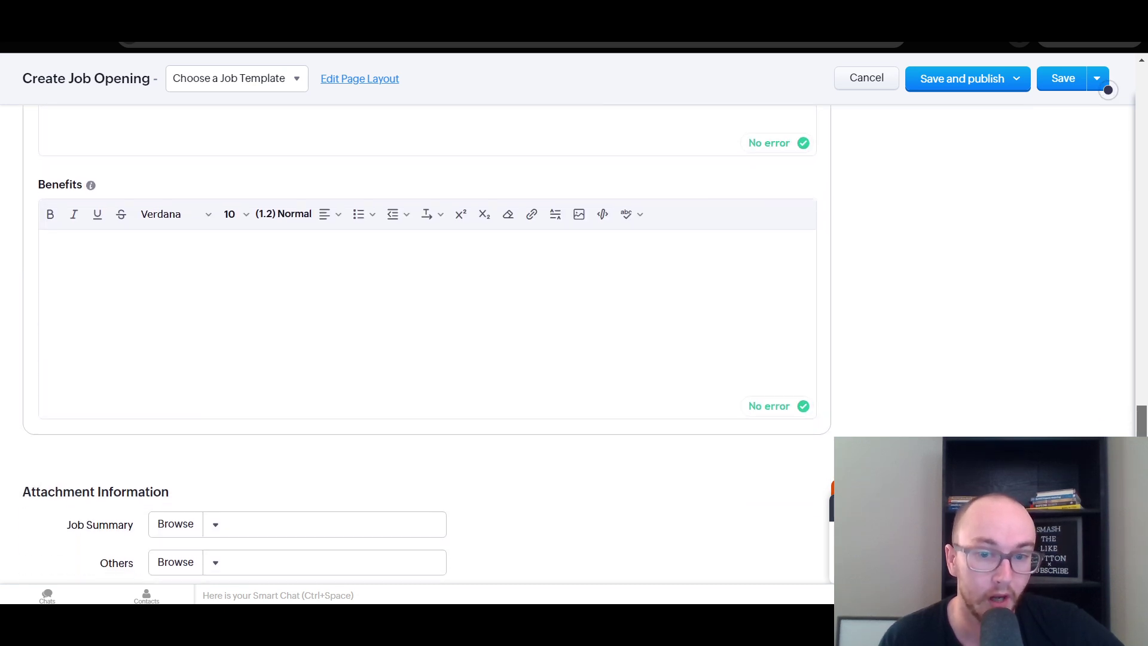
scroll(1089, 228, "up", 20)
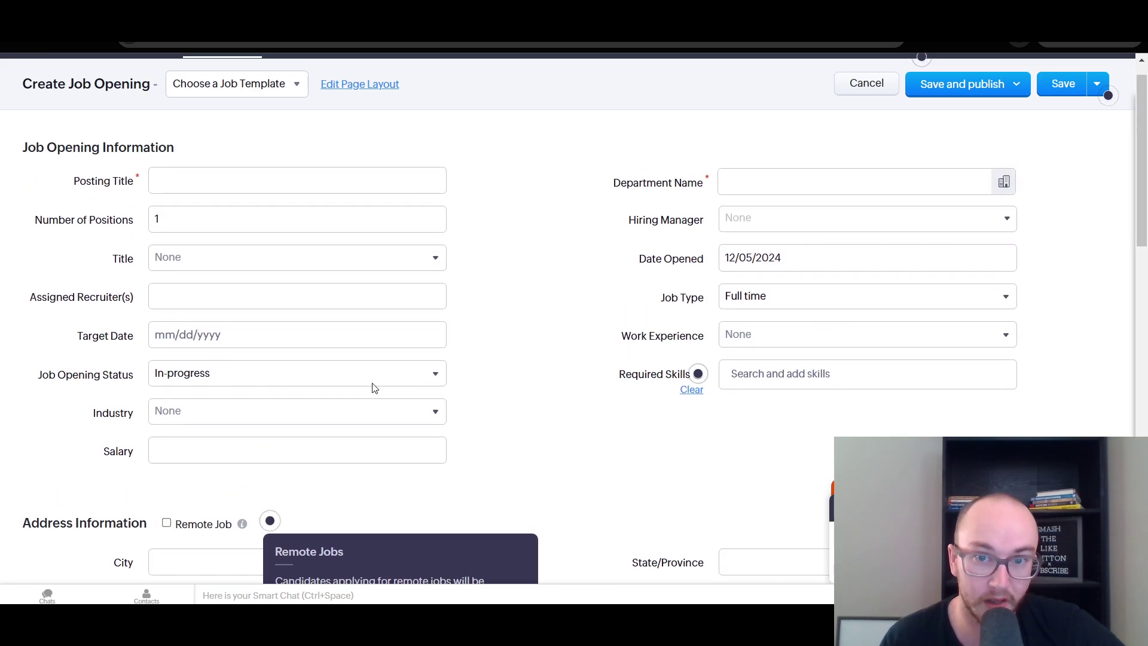
scroll(837, 288, "up", 1)
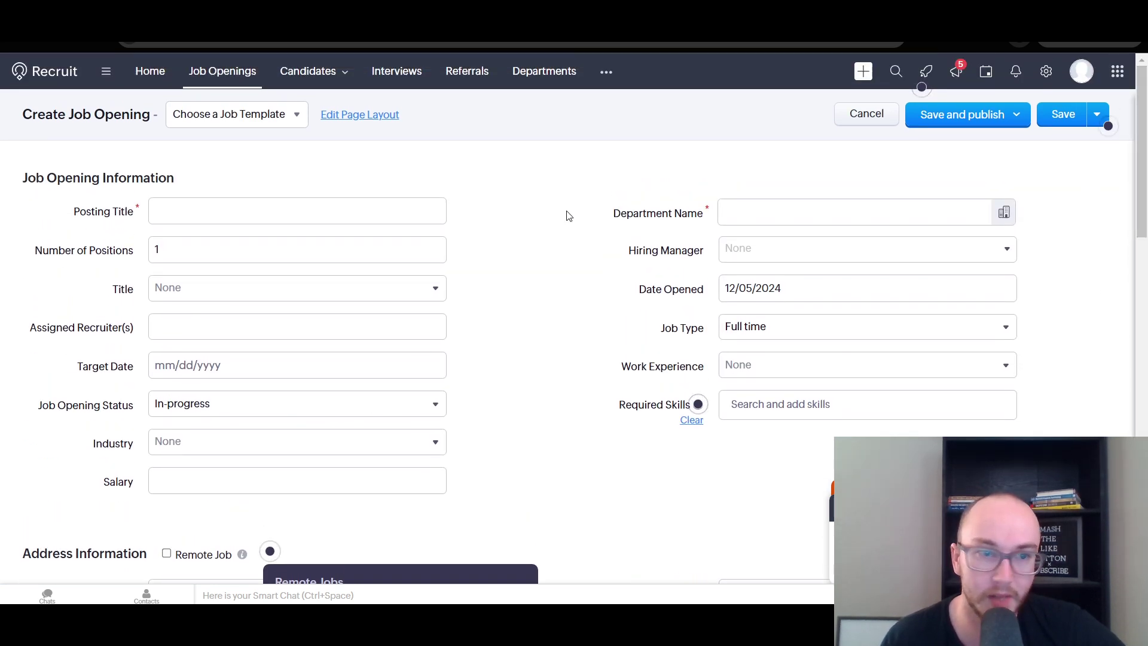
left_click(292, 118)
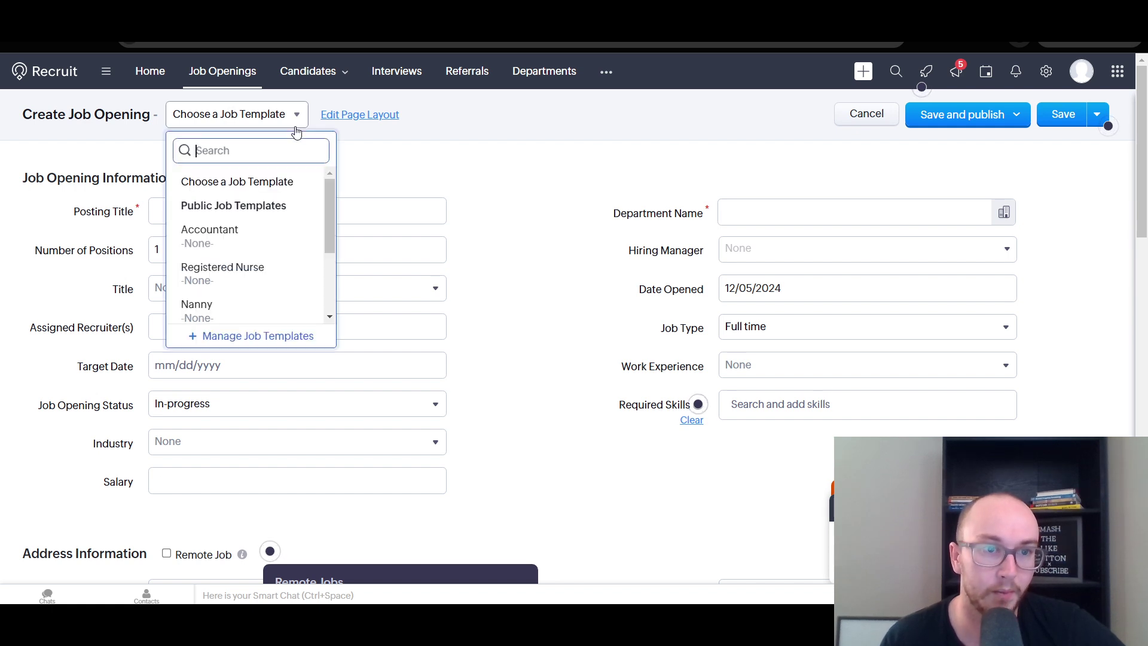
left_click_drag(324, 216, 329, 171)
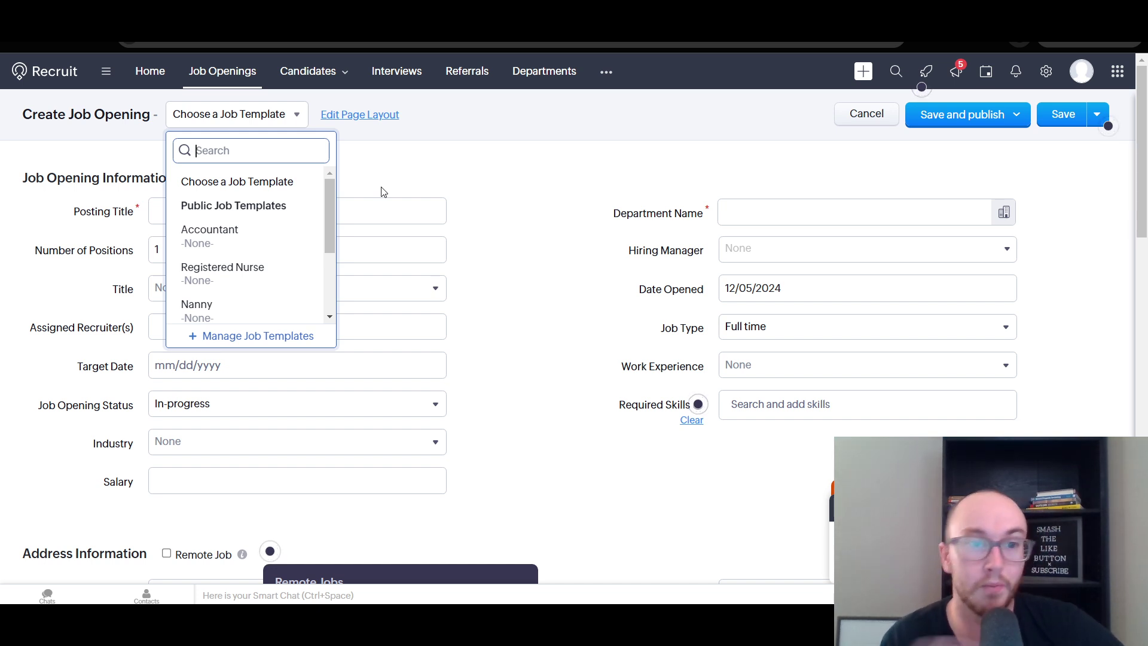
left_click_drag(330, 202, 327, 295)
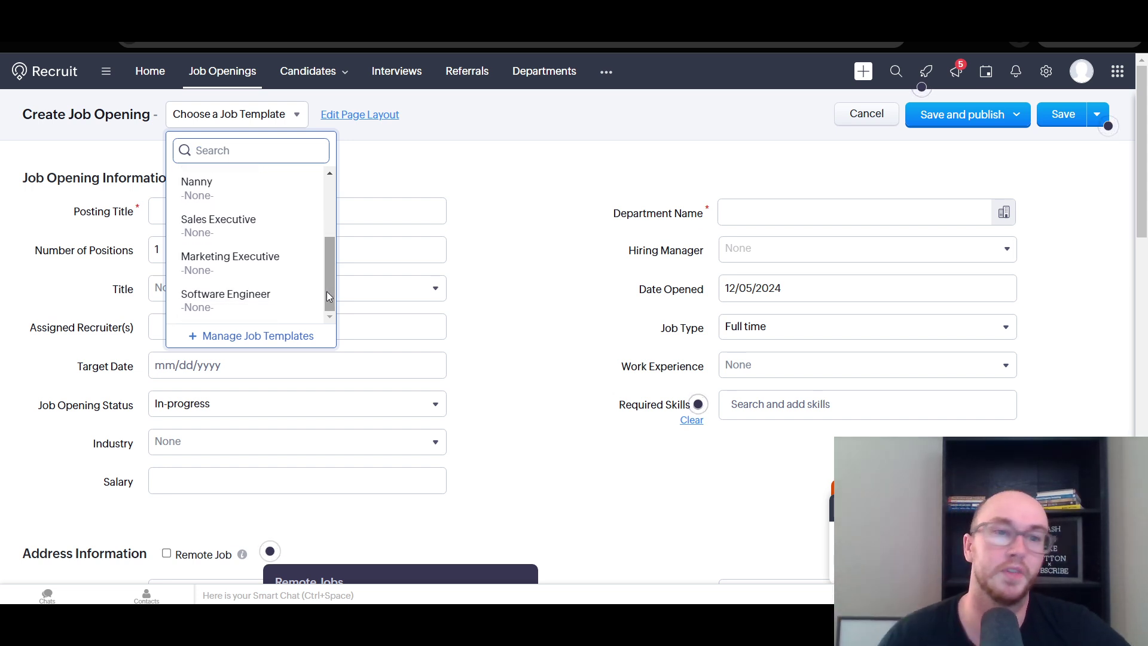
left_click_drag(328, 287, 327, 224)
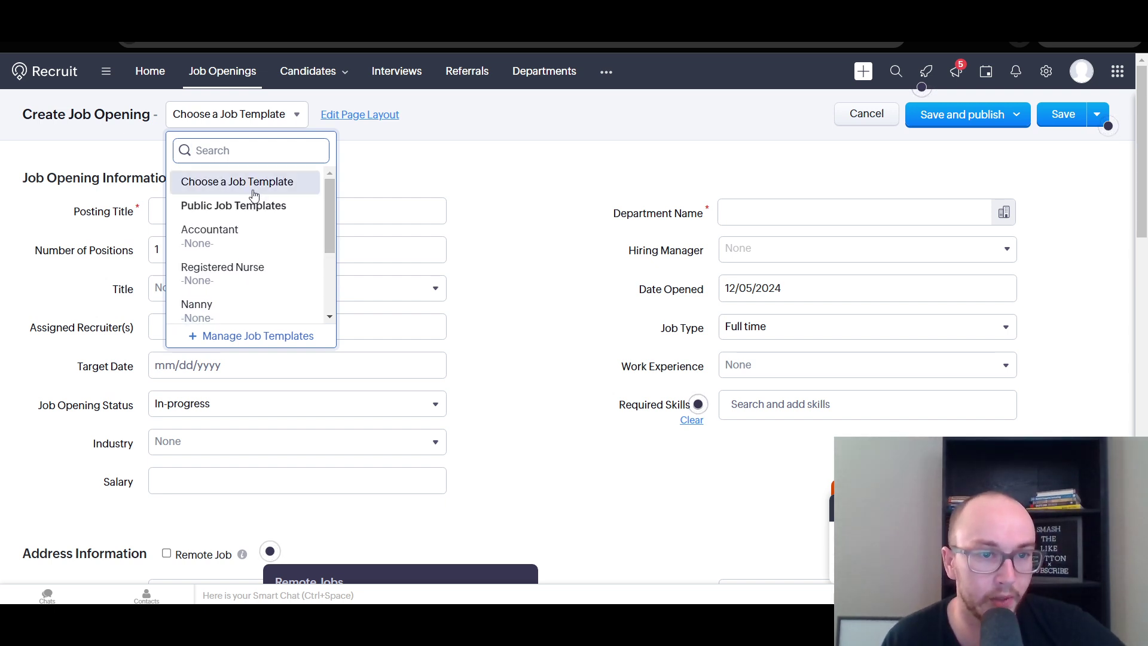
Step: Skip the templates and enter posting title 'Staff Writer' with new department 'Marketing'
left_click(211, 132)
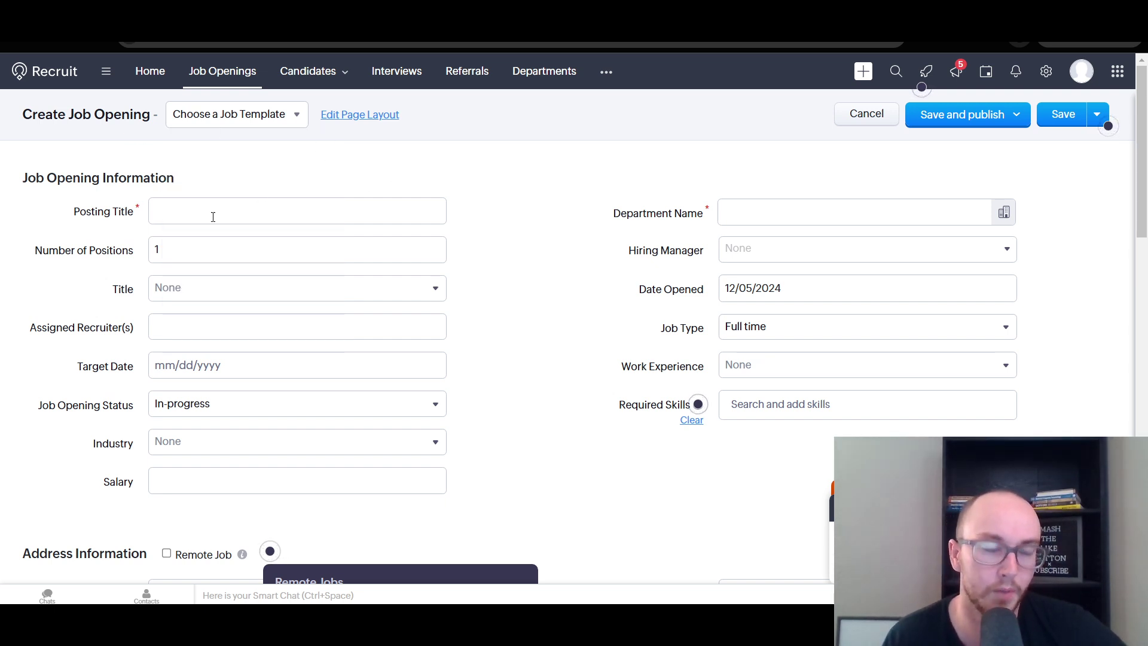
left_click(248, 211)
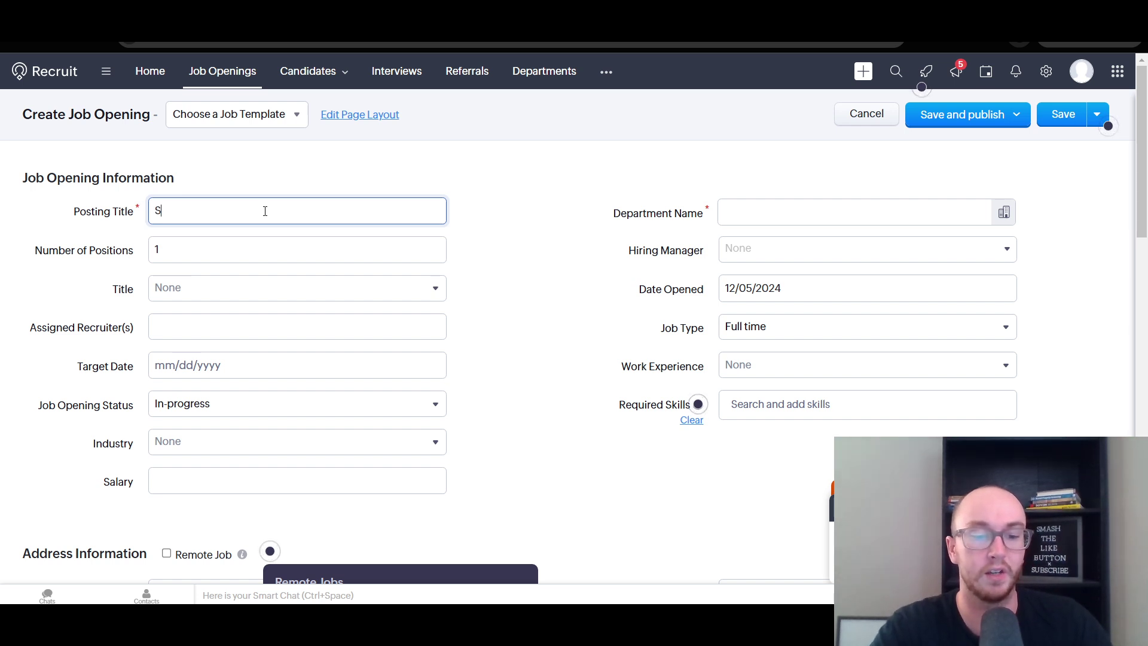
type("Staff Writer")
left_click(785, 213)
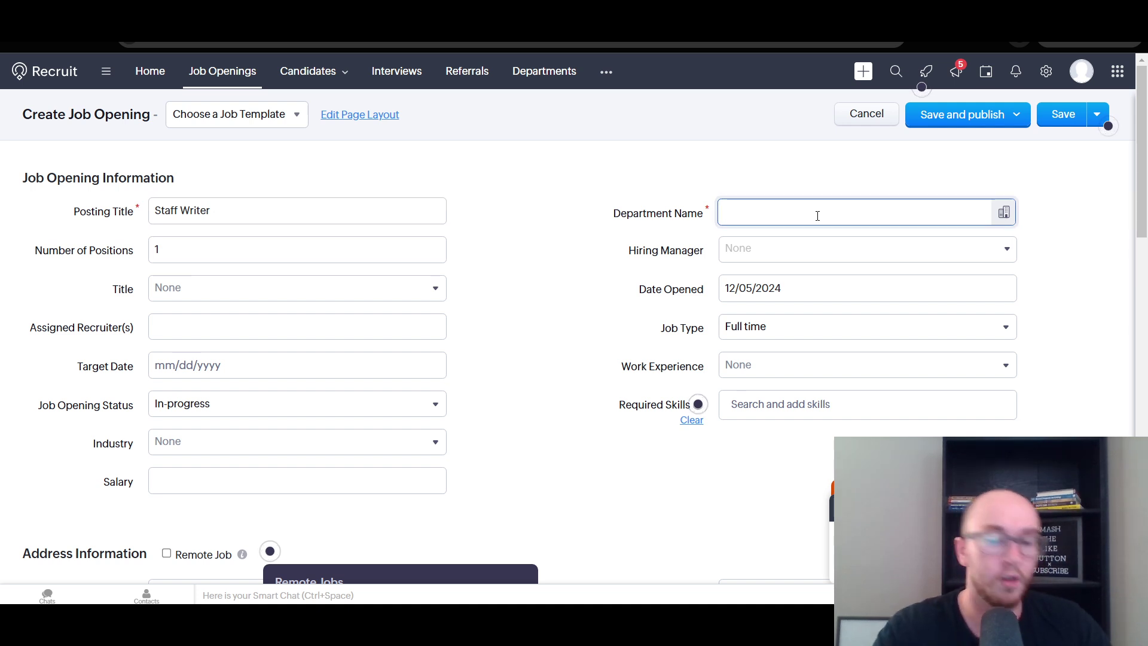
type("Marketing")
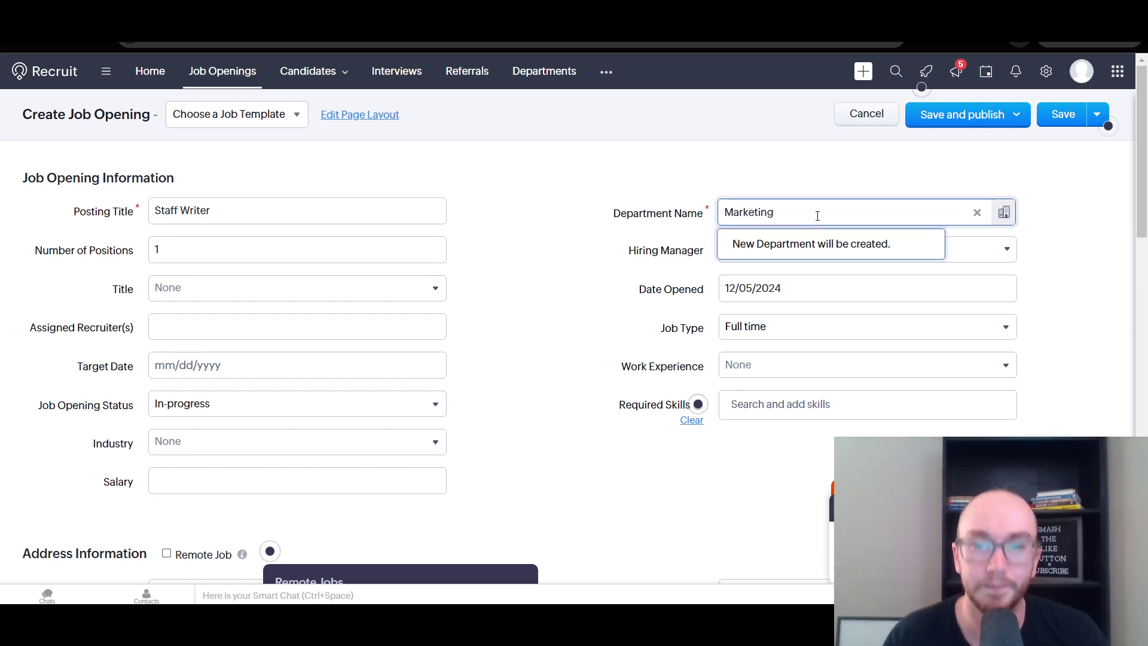
left_click(783, 244)
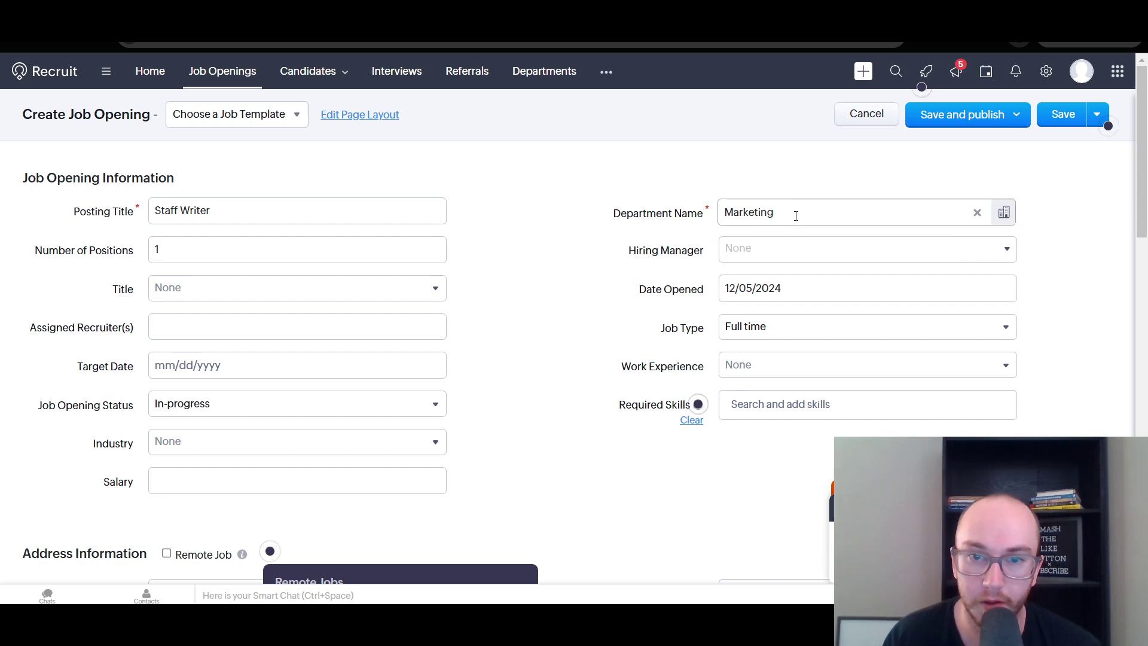
left_click(1004, 213)
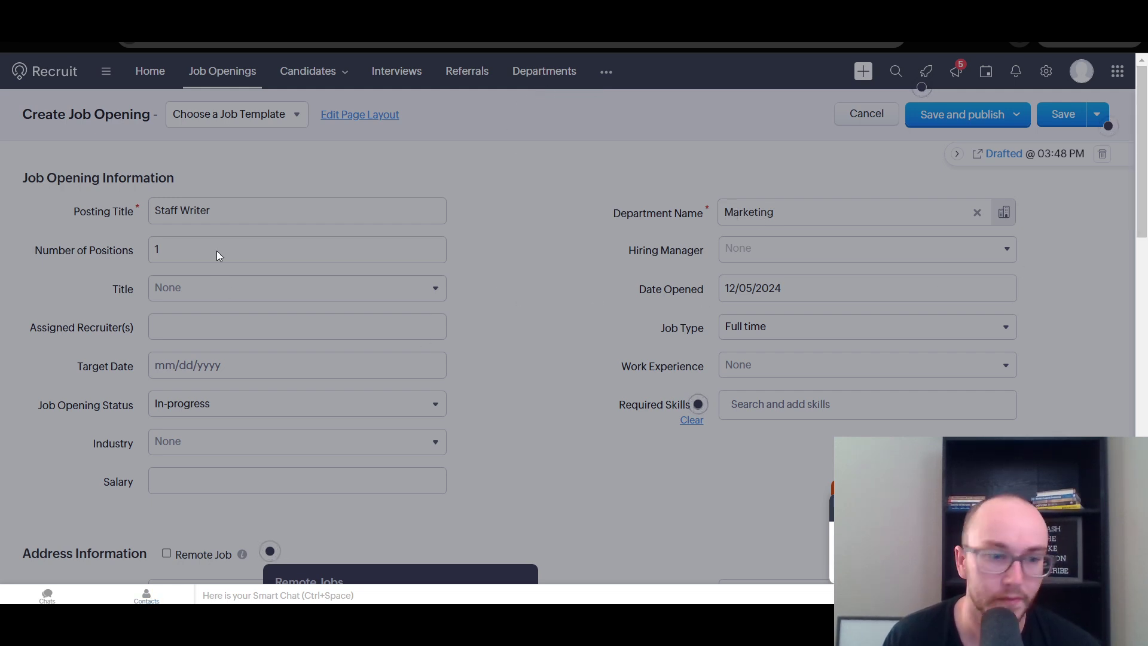
Step: Reload the page and confirm the reload to reopen the draft
left_click(79, 42)
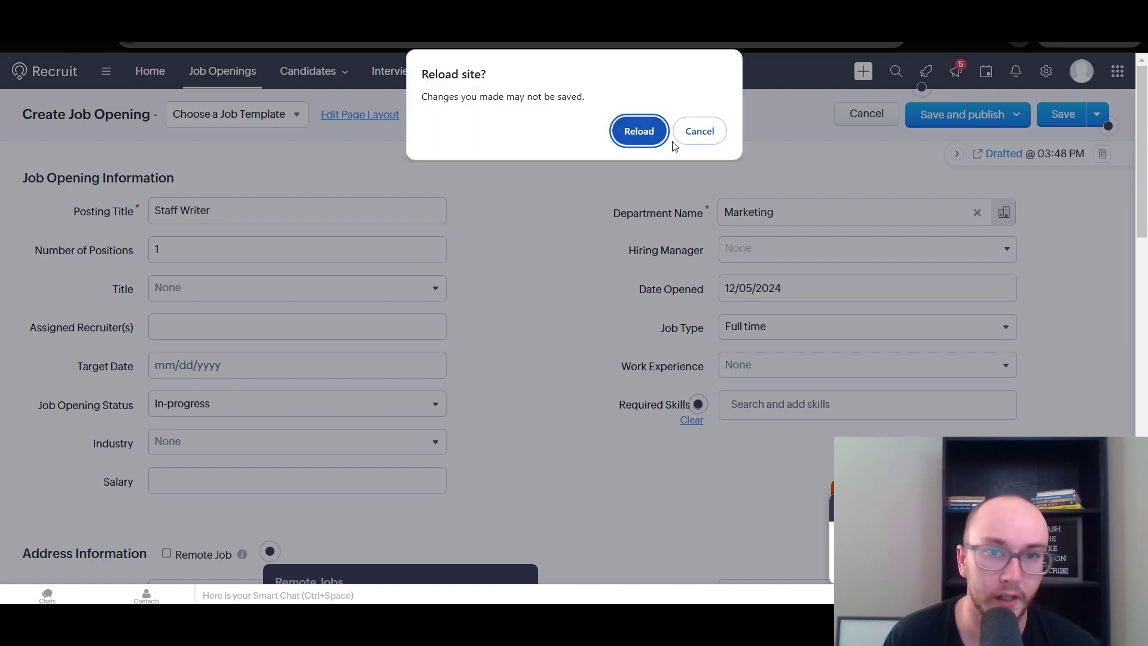
left_click(700, 128)
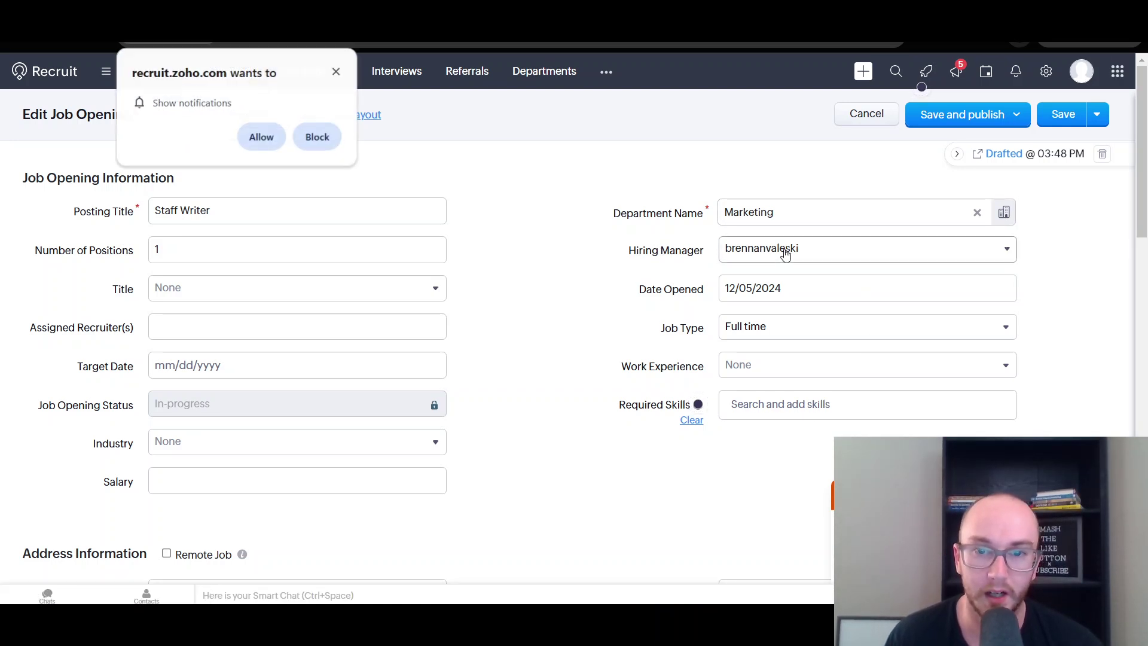
Step: Dismiss the notification prompt, set the opening date to December 14, and browse Job Type options
left_click(336, 72)
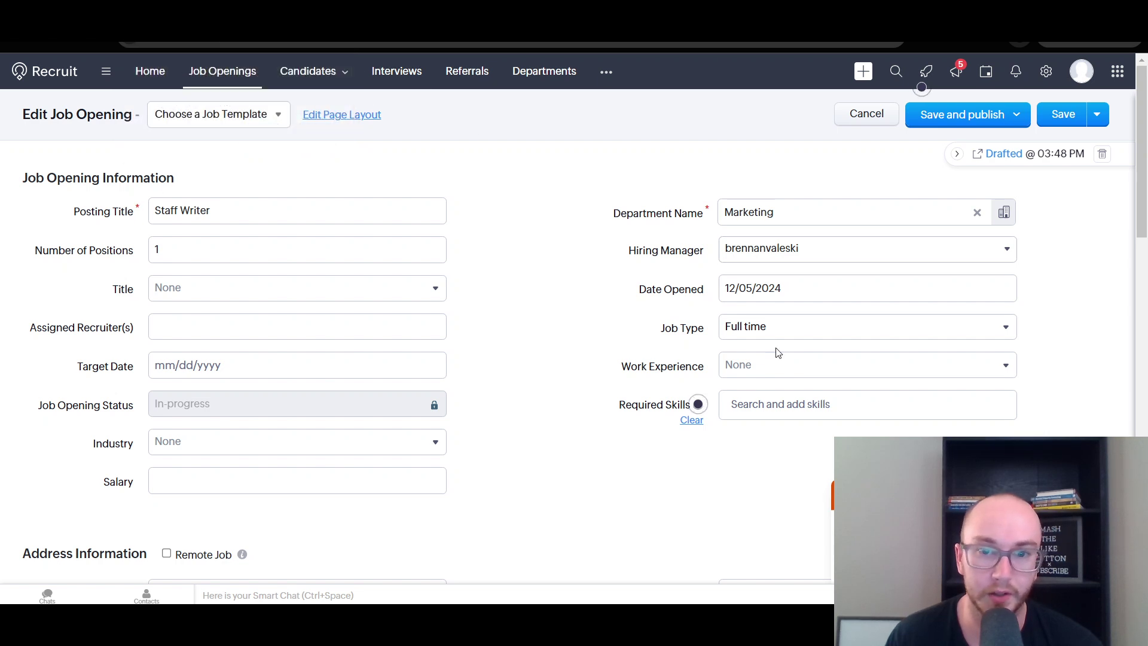
left_click(752, 299)
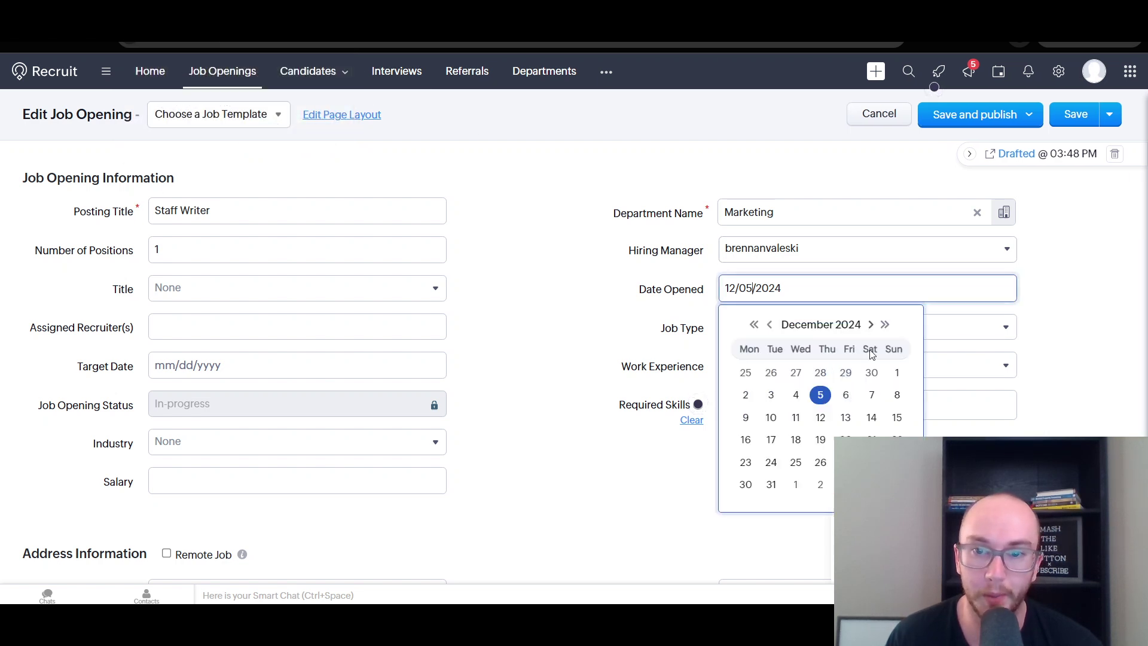
left_click(871, 417)
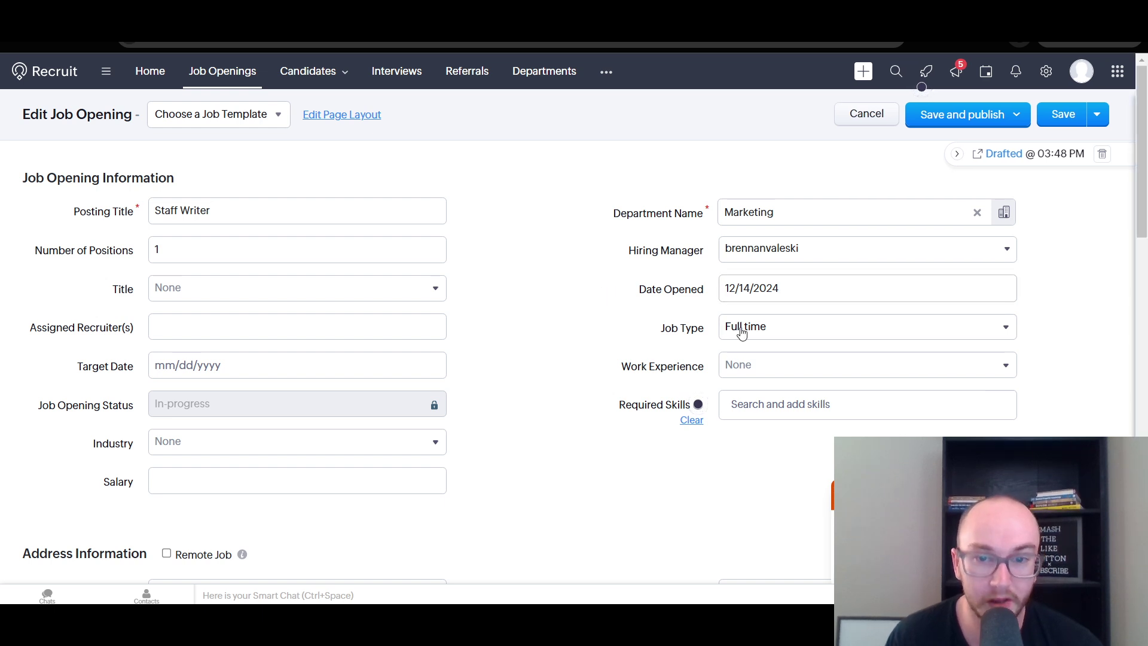
left_click(745, 329)
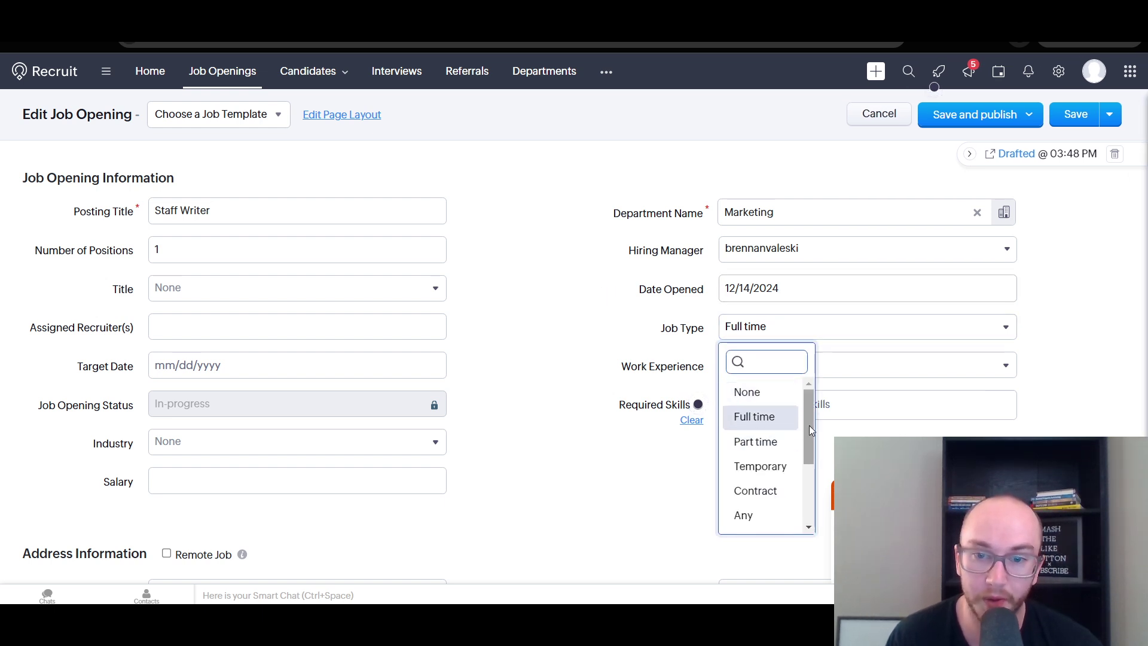
left_click_drag(809, 426, 805, 487)
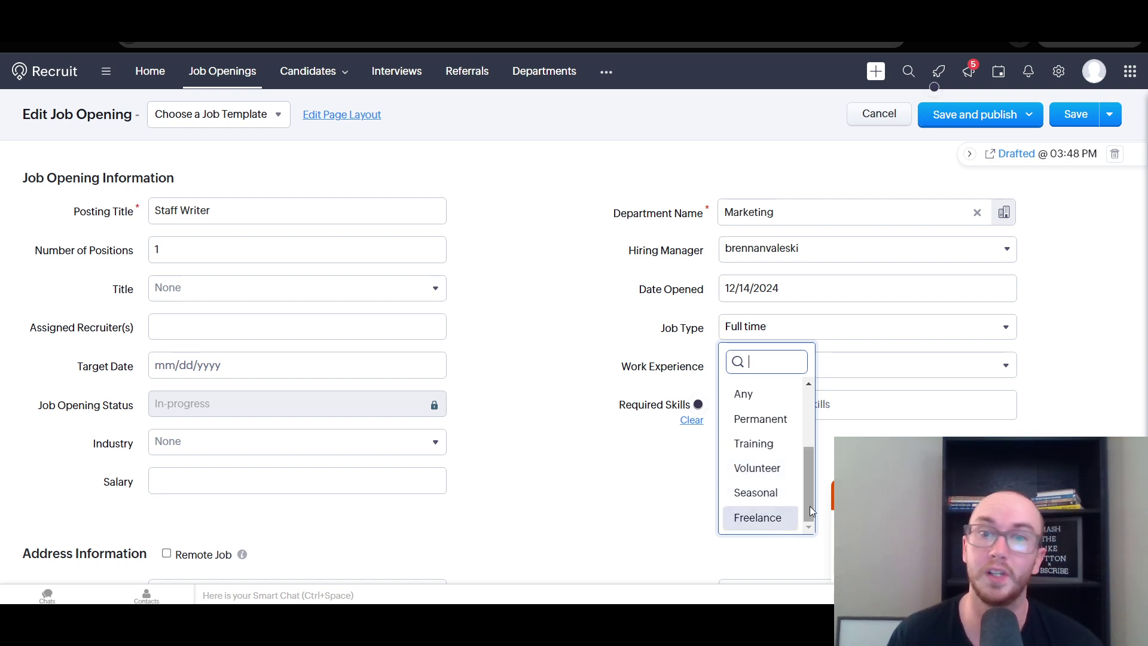
left_click_drag(809, 507, 814, 392)
left_click(502, 257)
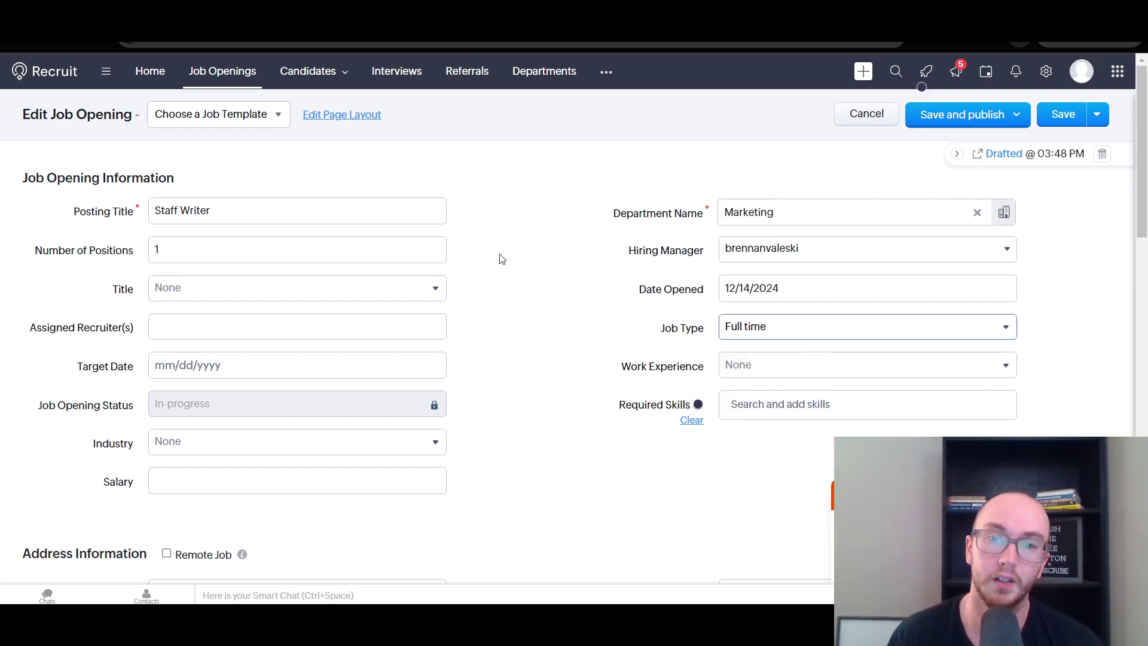
Step: Leave Work Experience at None and set Job Type to Part time
left_click(740, 366)
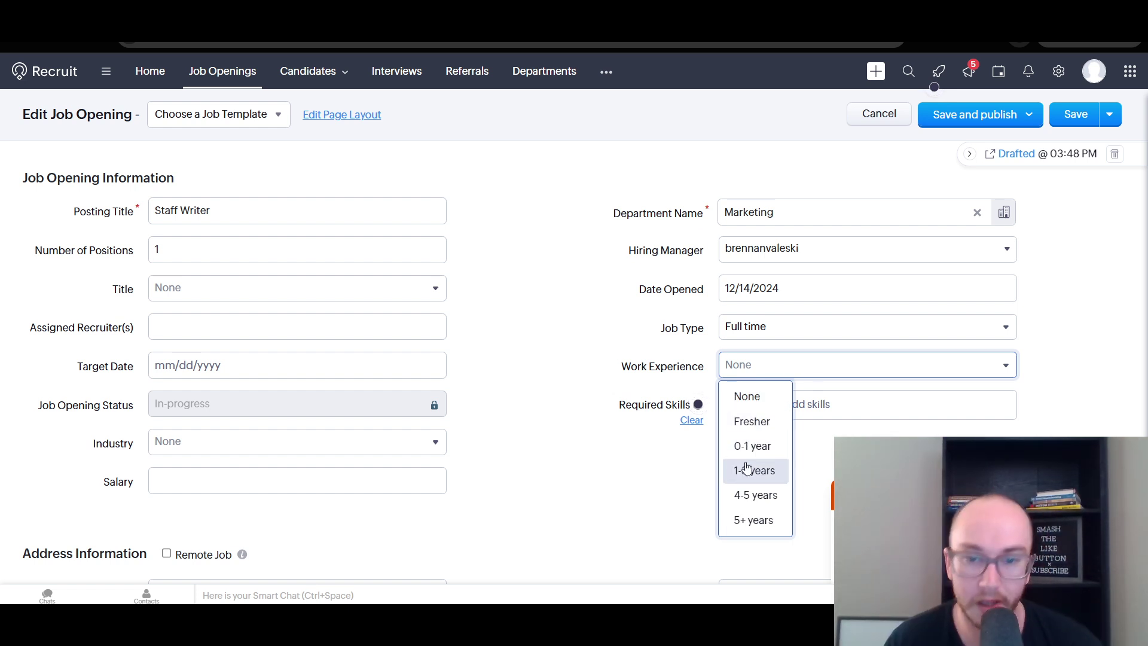
key("Up")
left_click(633, 363)
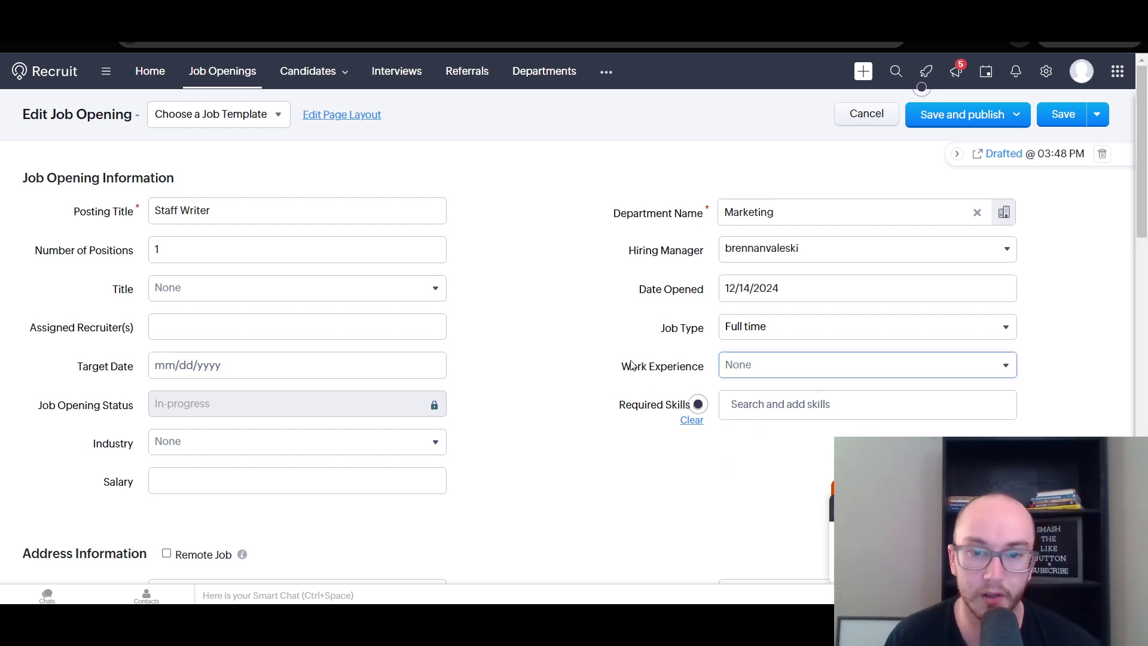
left_click(742, 371)
left_click(745, 400)
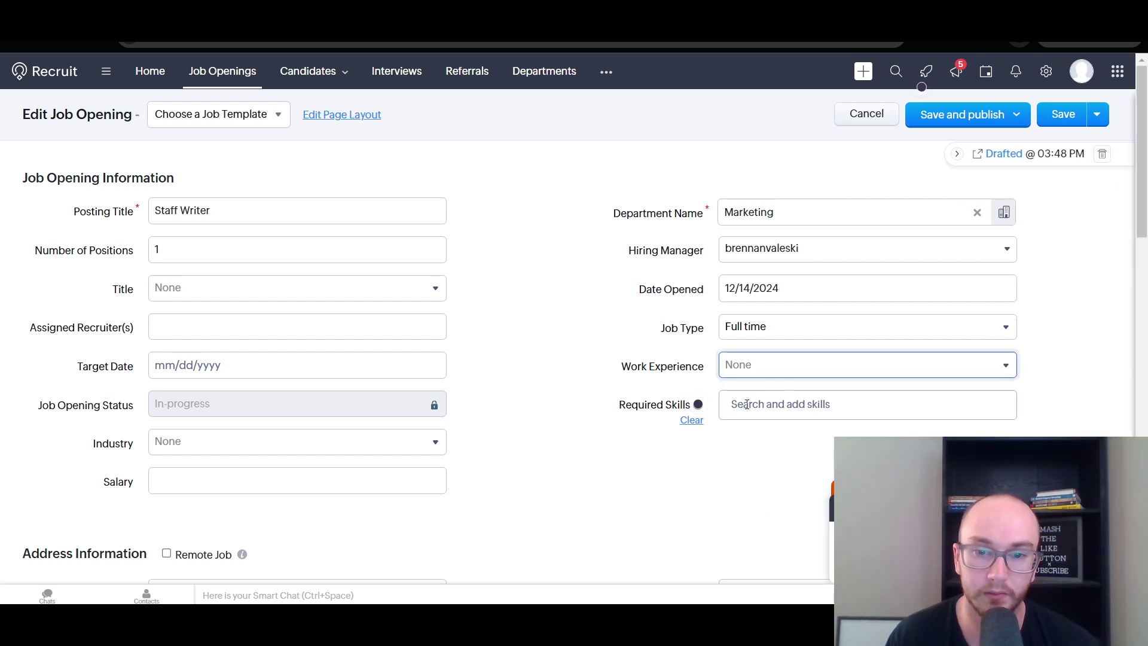
left_click(575, 350)
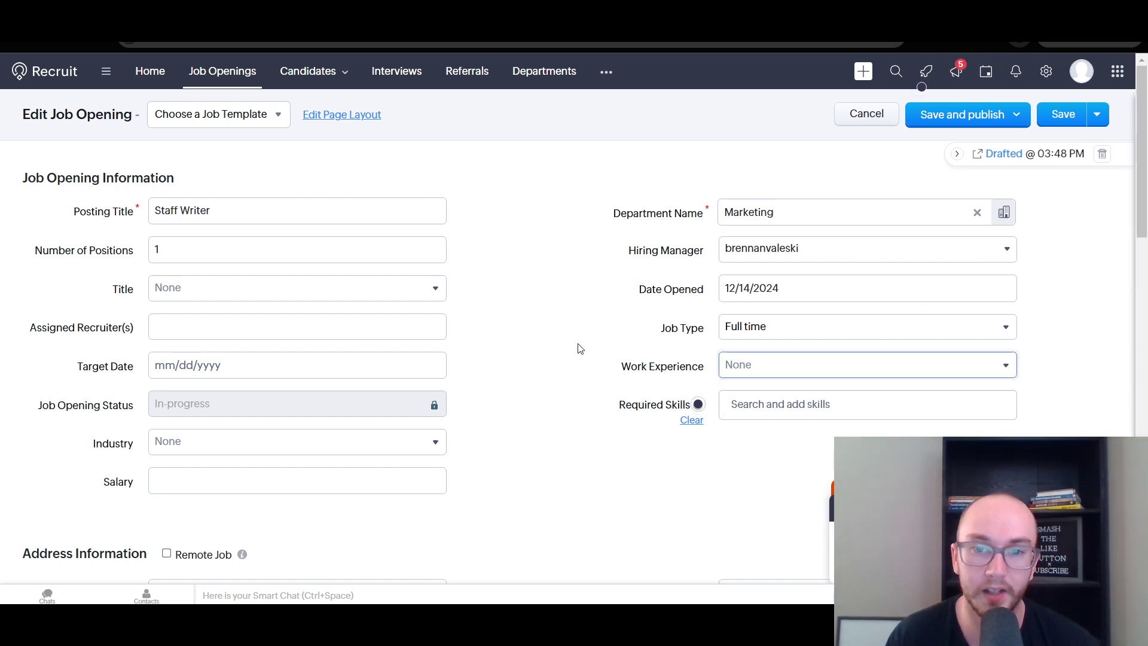
left_click(768, 326)
left_click(757, 441)
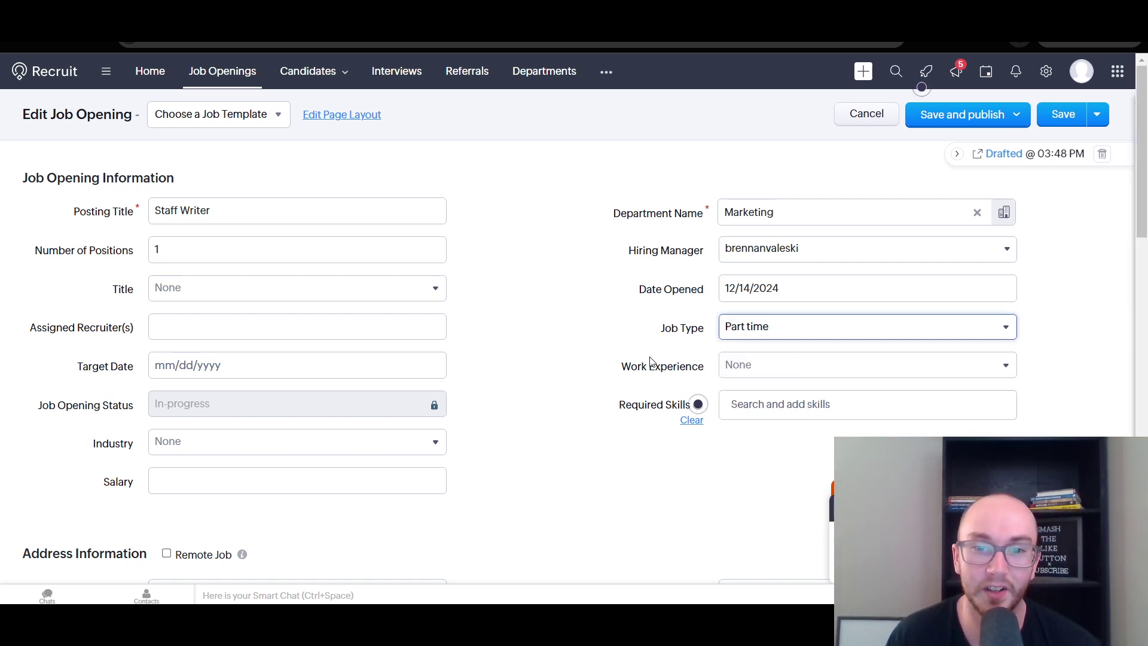
left_click(609, 321)
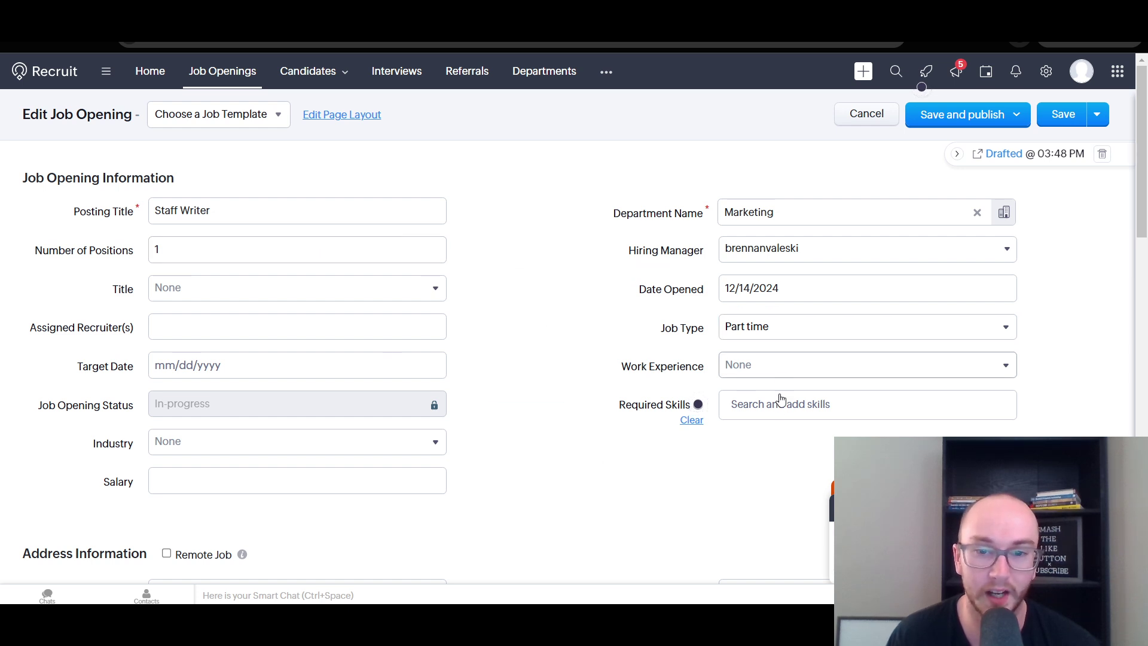
Step: Leave Title at None and set Number of Positions to 3
left_click(167, 289)
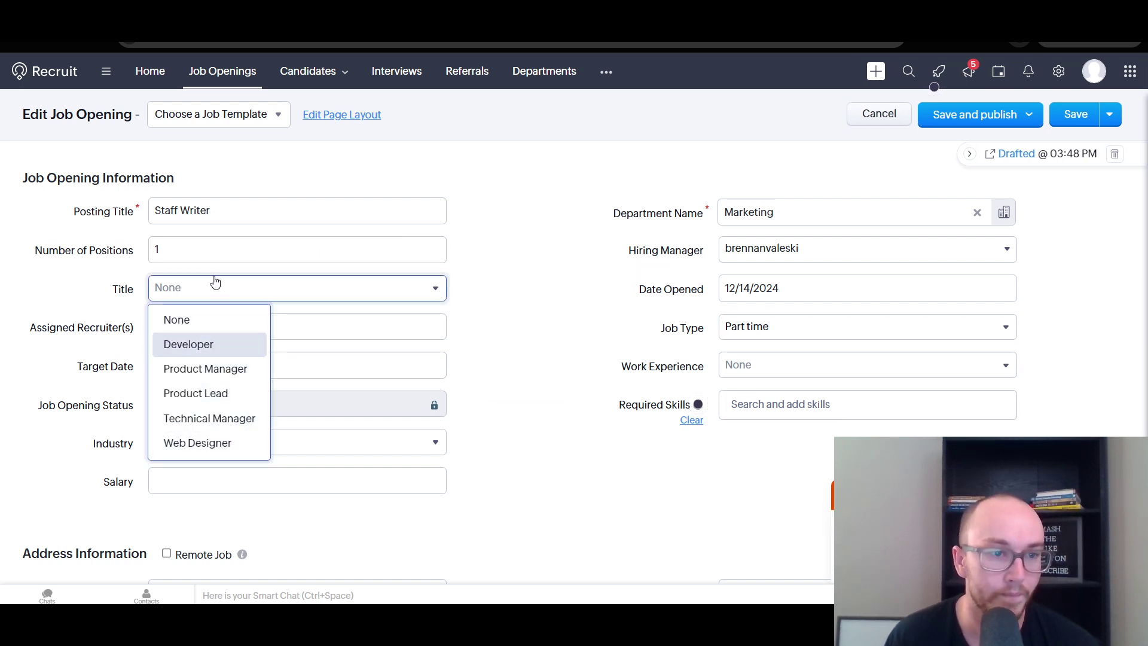
left_click(231, 290)
left_click(230, 290)
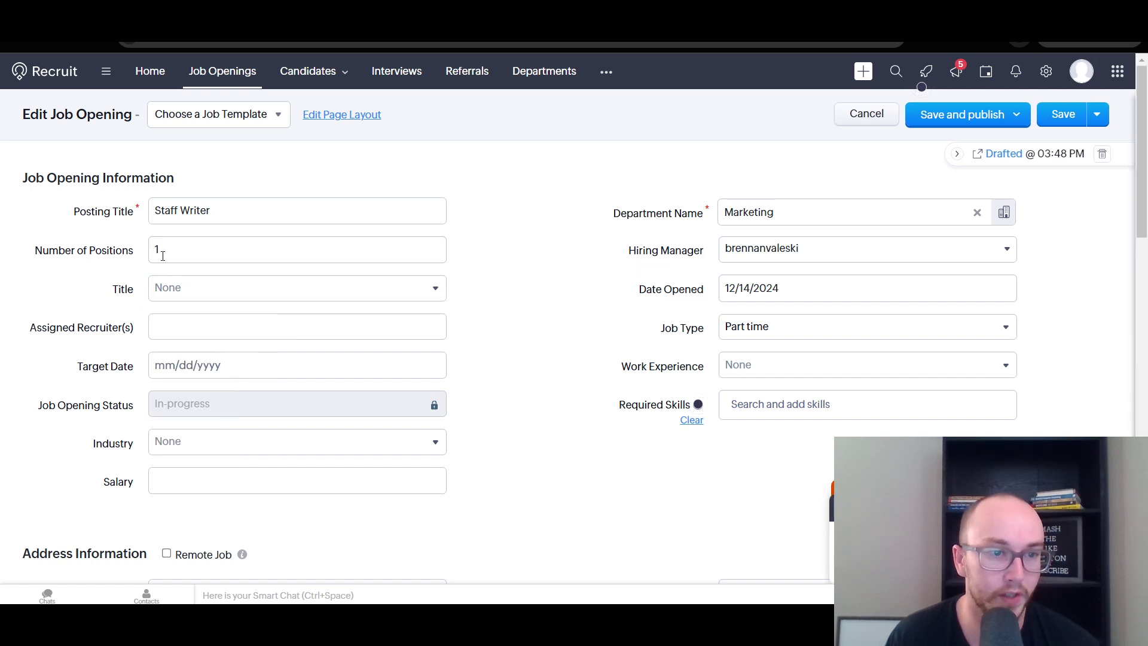
left_click_drag(161, 250, 137, 258)
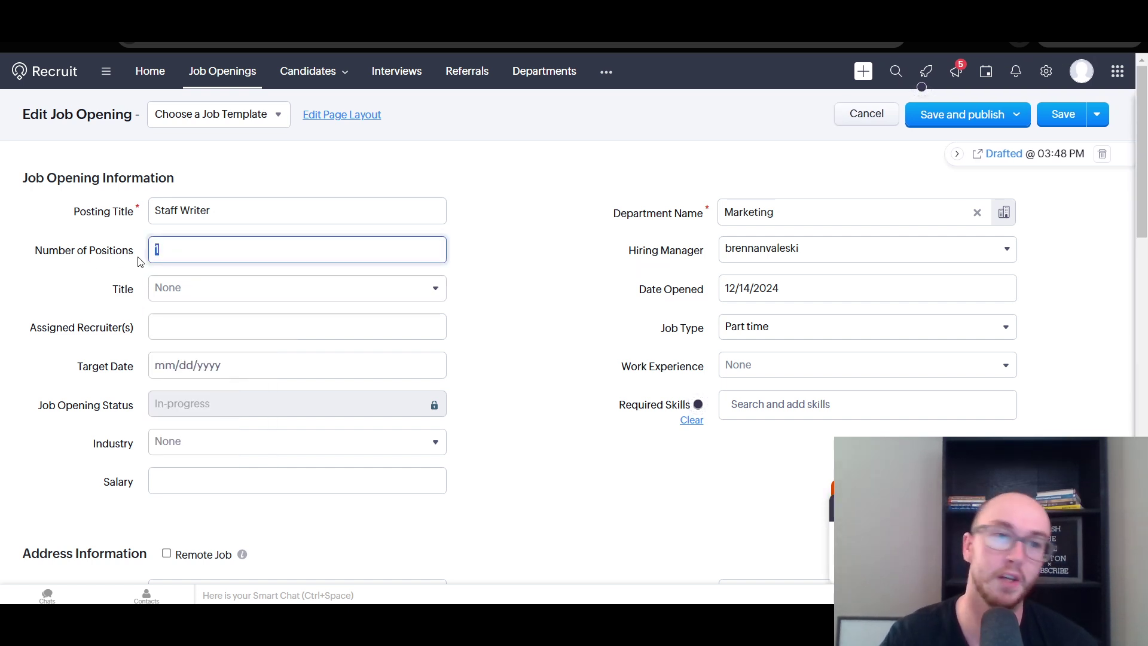
type("3")
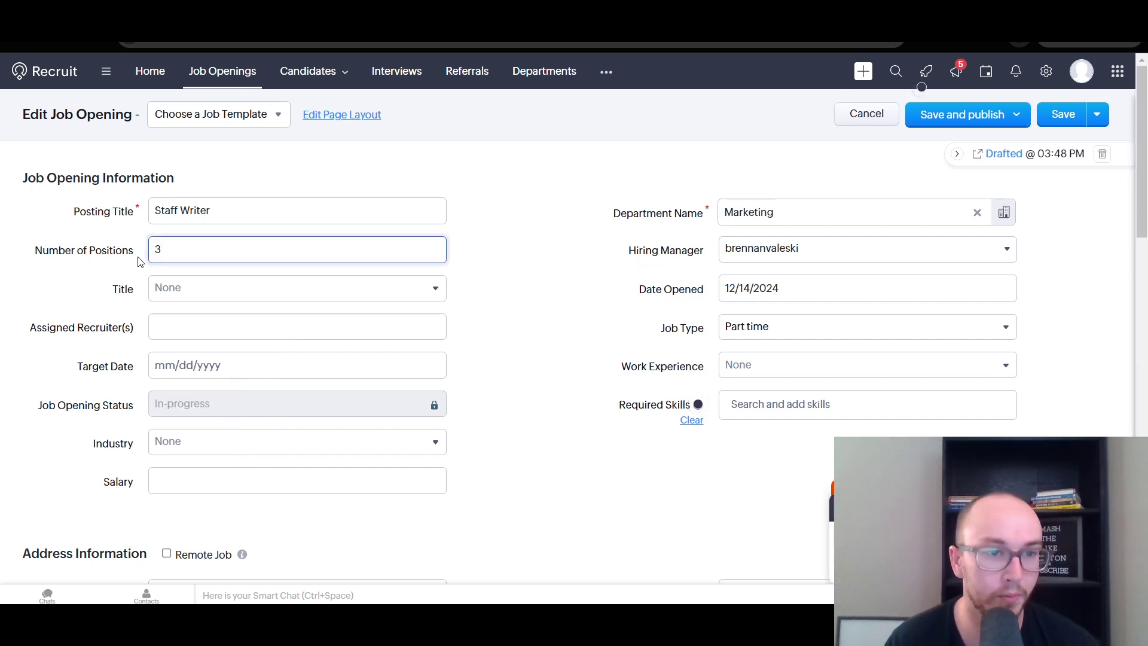
left_click(138, 263)
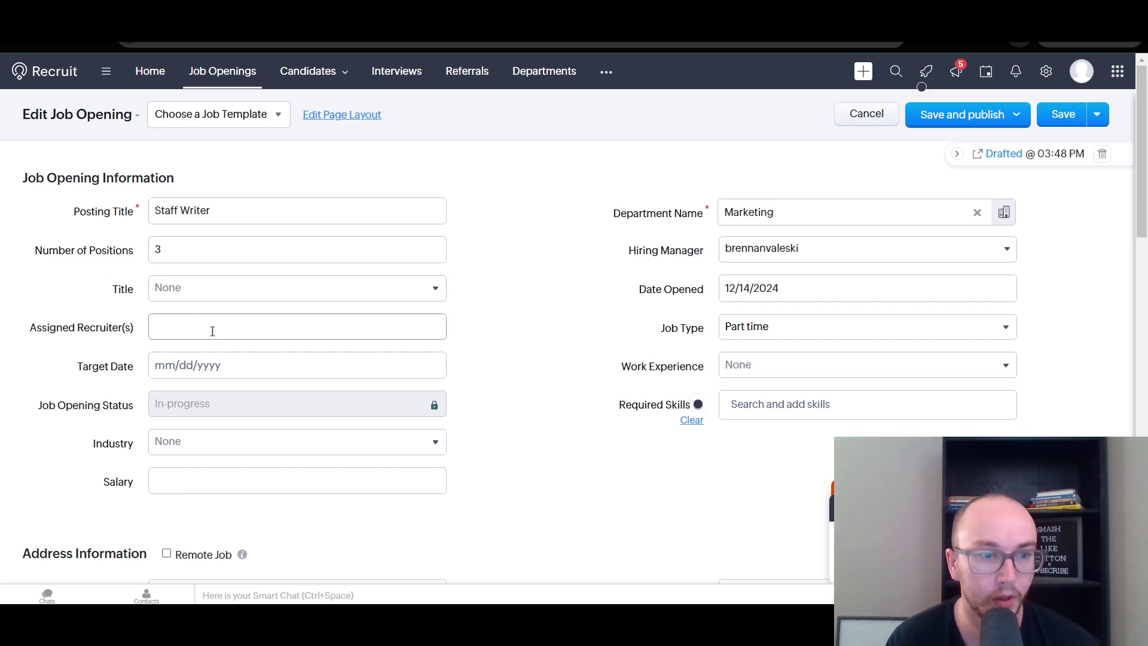
Step: Leave the recruiter unassigned, set target date 01/02/2025 and industry Communications
left_click(176, 329)
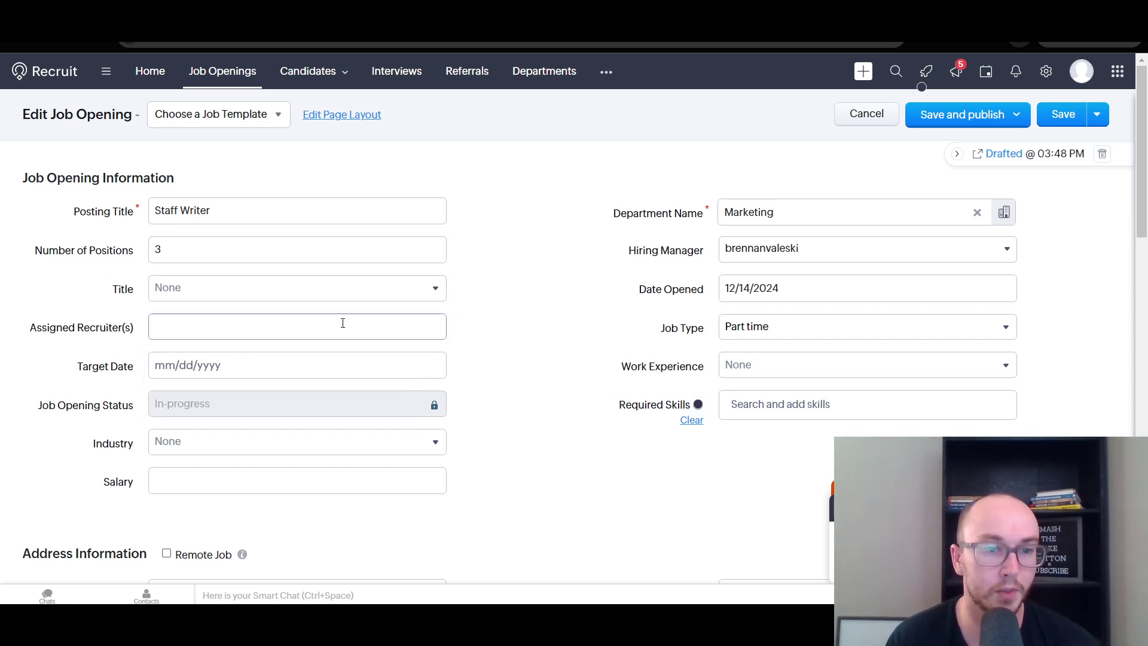
left_click(175, 332)
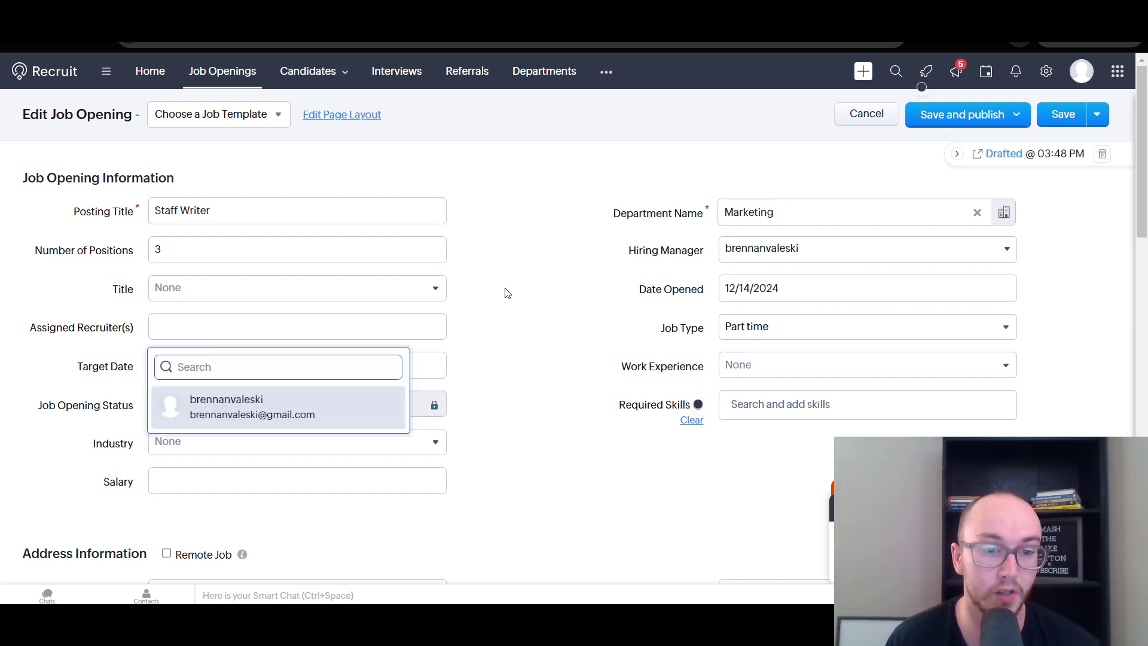
left_click(466, 308)
left_click(167, 367)
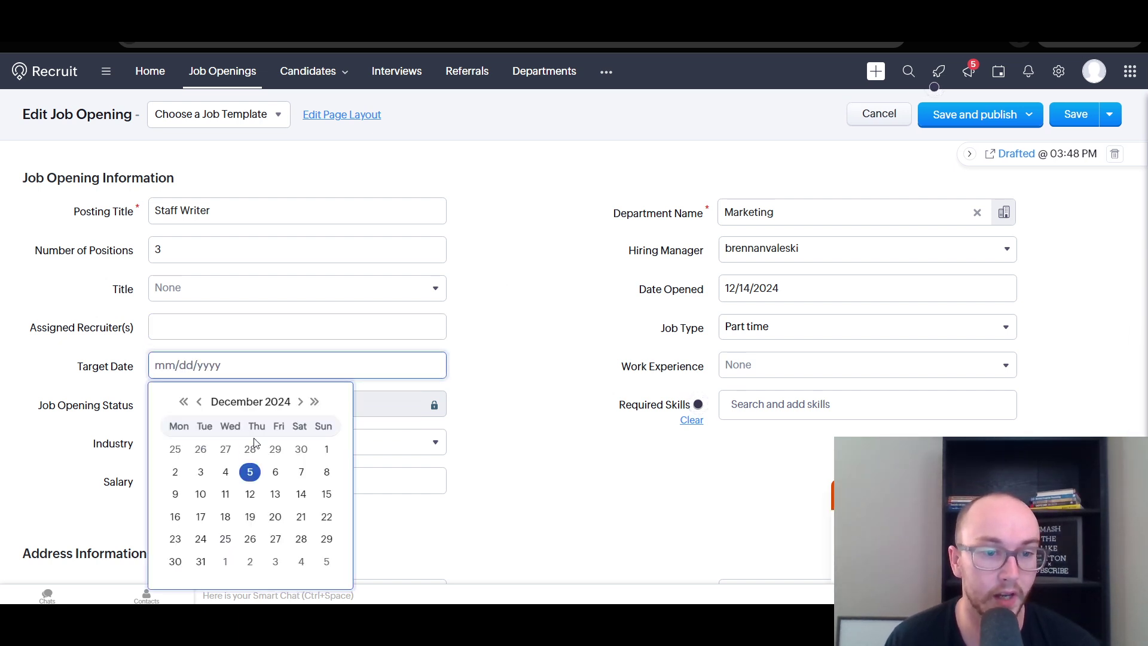
left_click(253, 562)
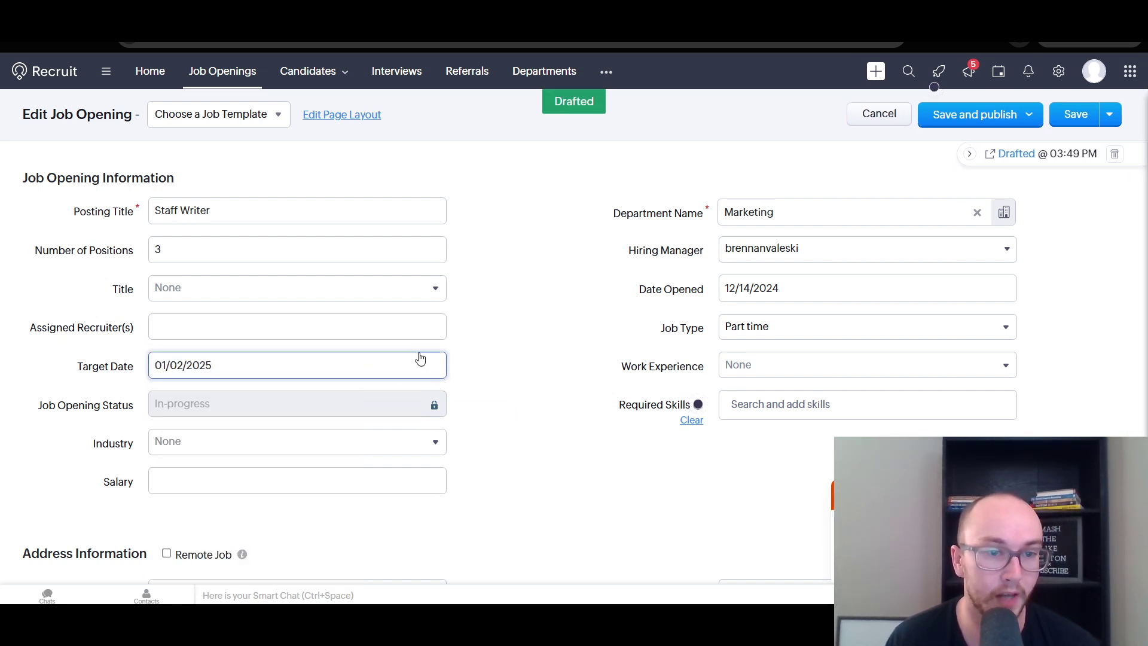
left_click(195, 445)
left_click(294, 312)
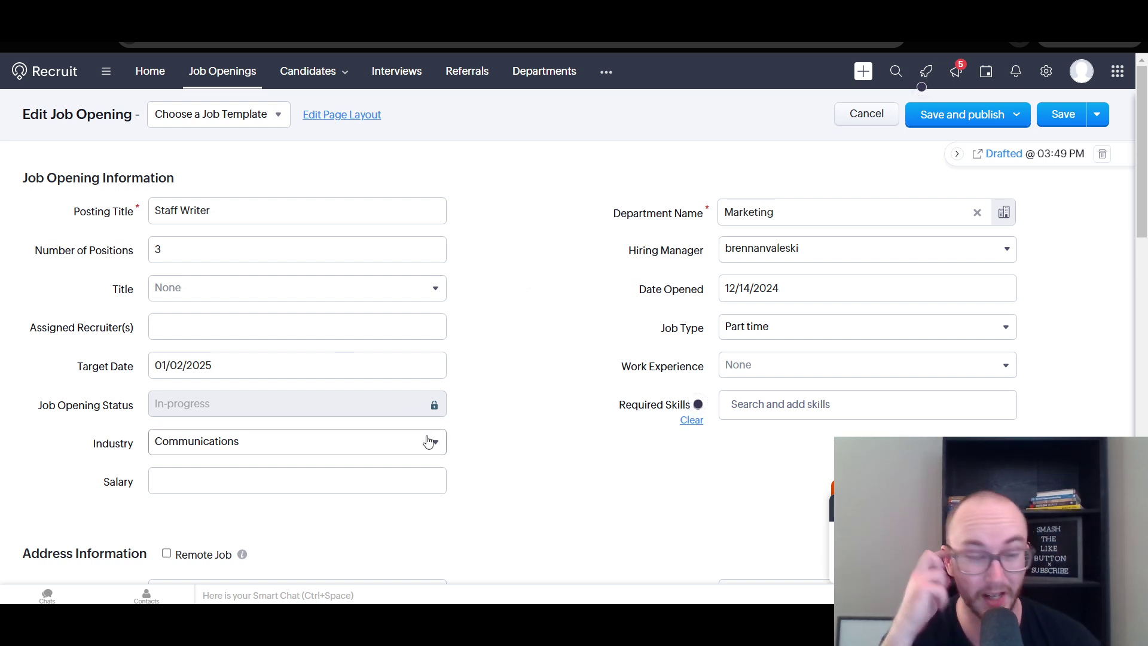
Step: Enter 30000 in the Salary field of the Staff Writer opening
scroll(428, 441, "down", 2)
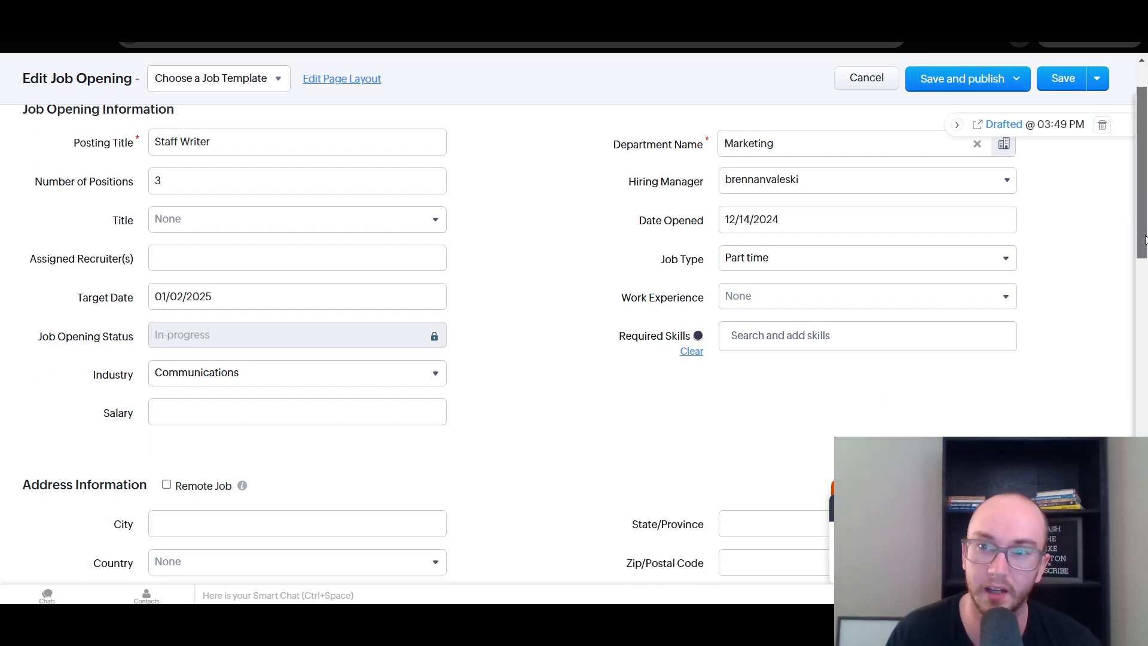
scroll(159, 399, "up", 2)
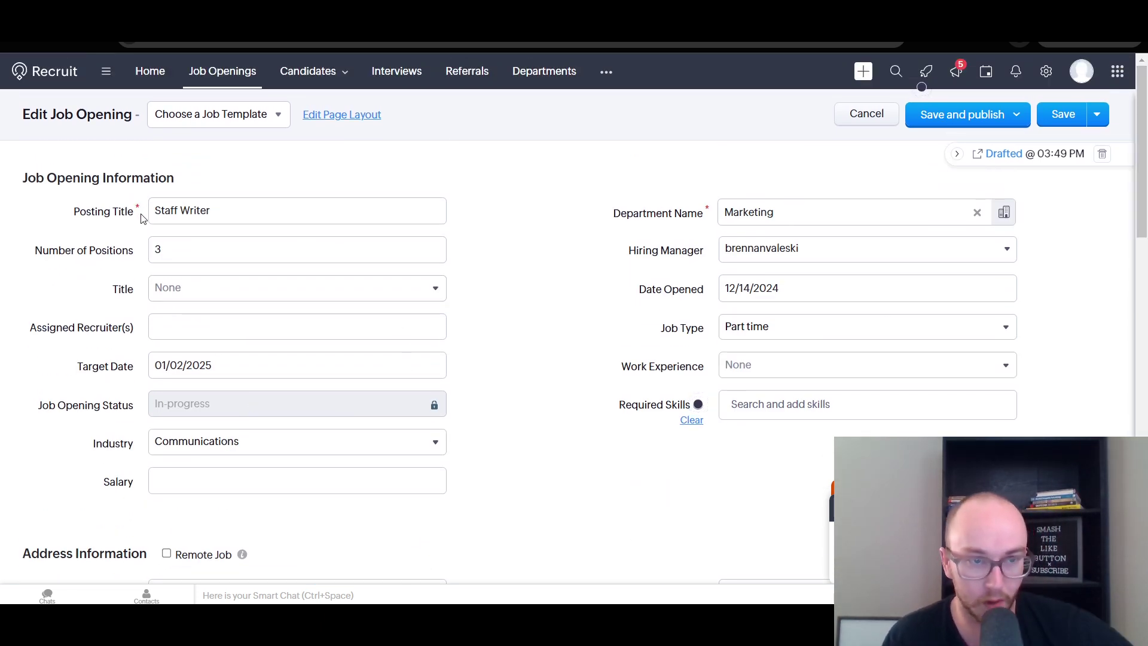
mouse_move(1141, 180)
left_mouse_down()
mouse_move(1141, 232)
mouse_move(1141, 196)
left_mouse_up()
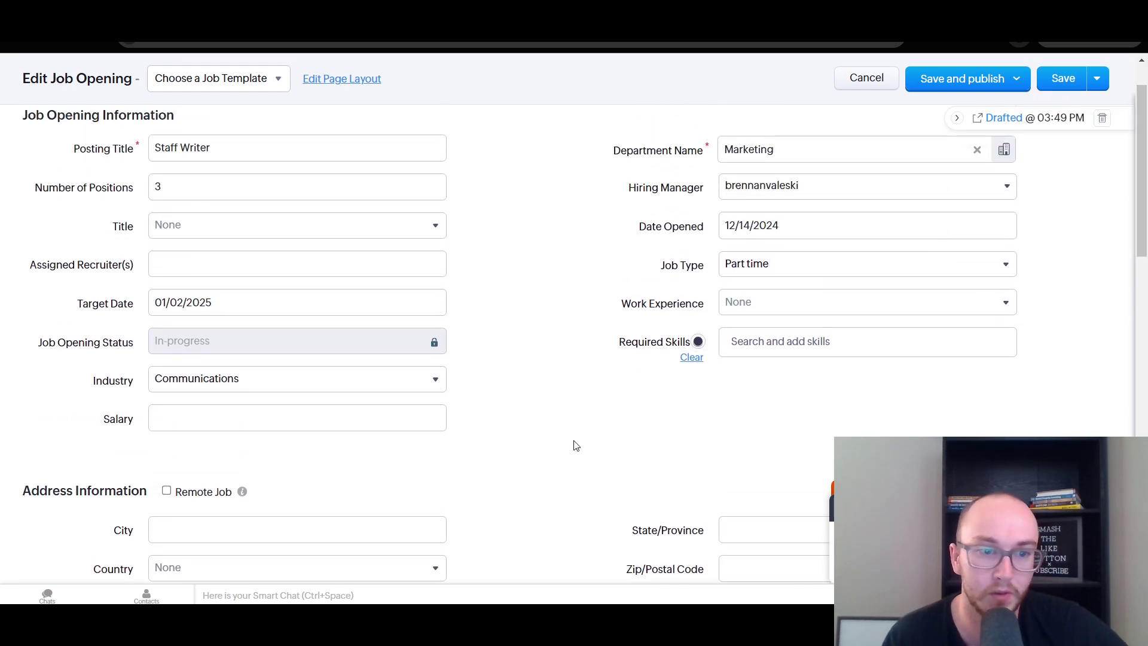
left_click(163, 419)
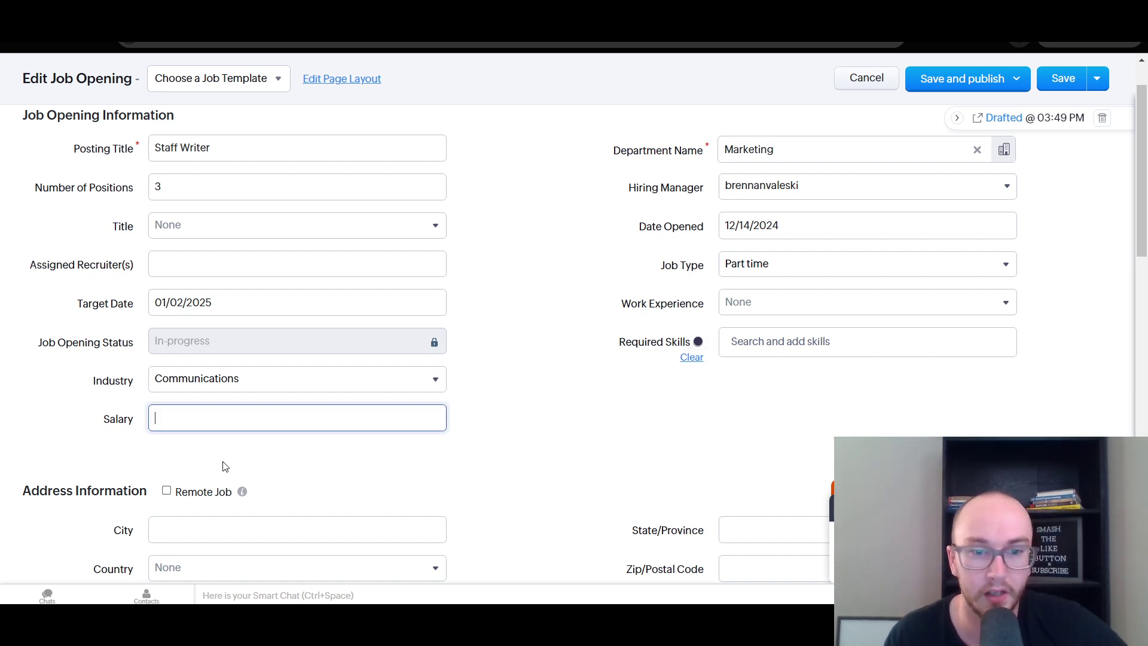
left_click(188, 423)
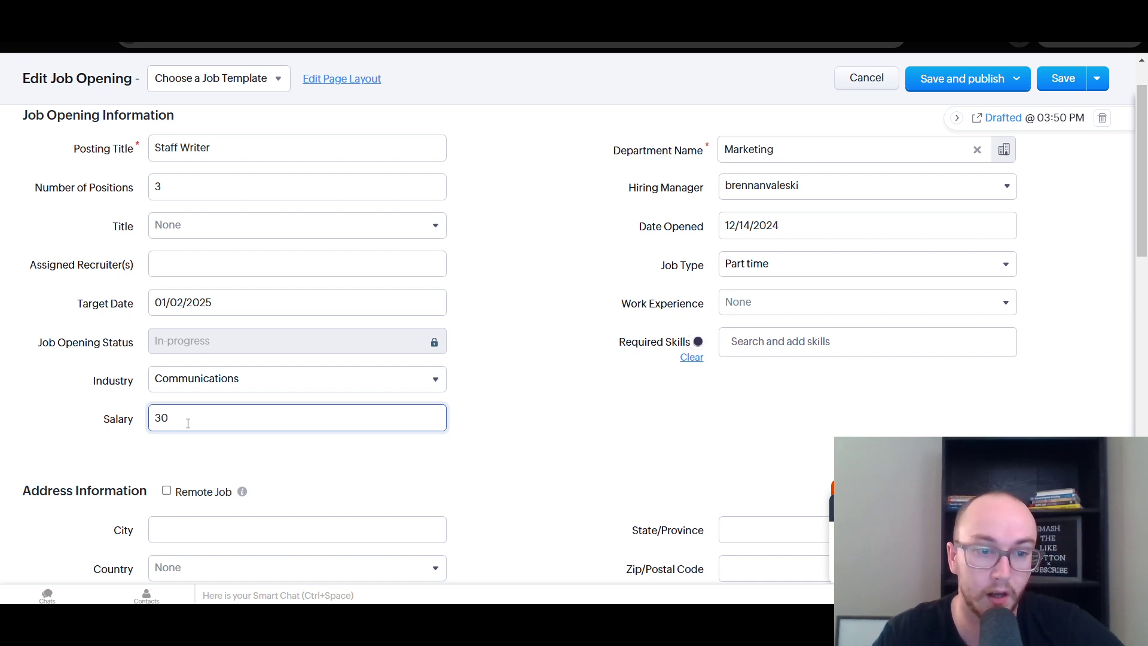
type("30000")
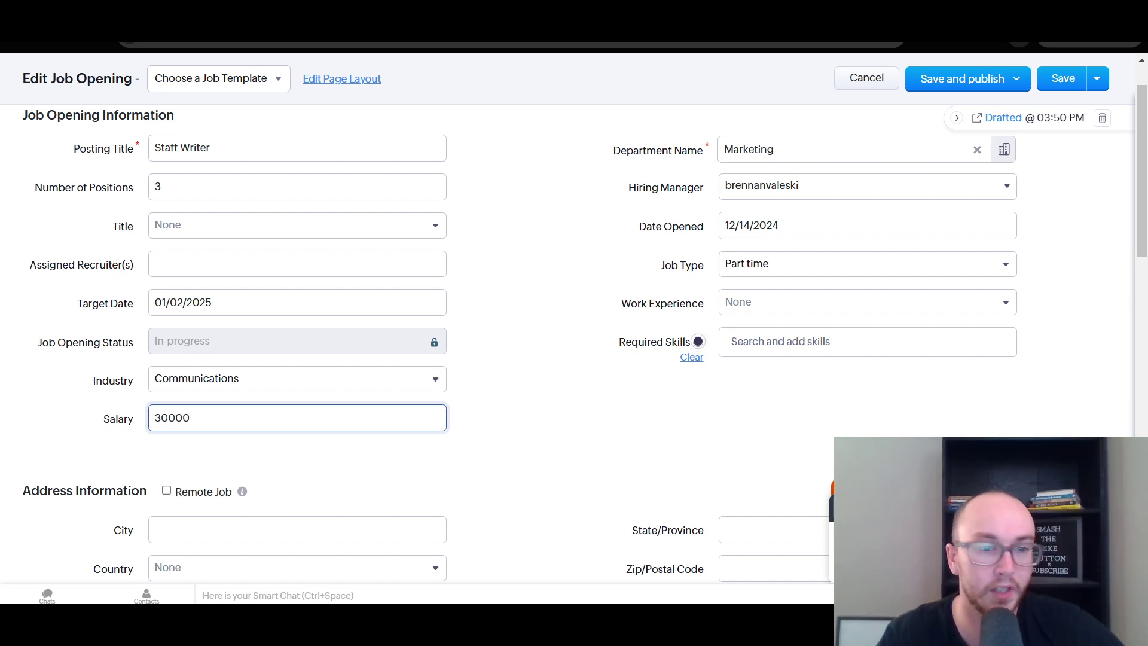
left_click(201, 459)
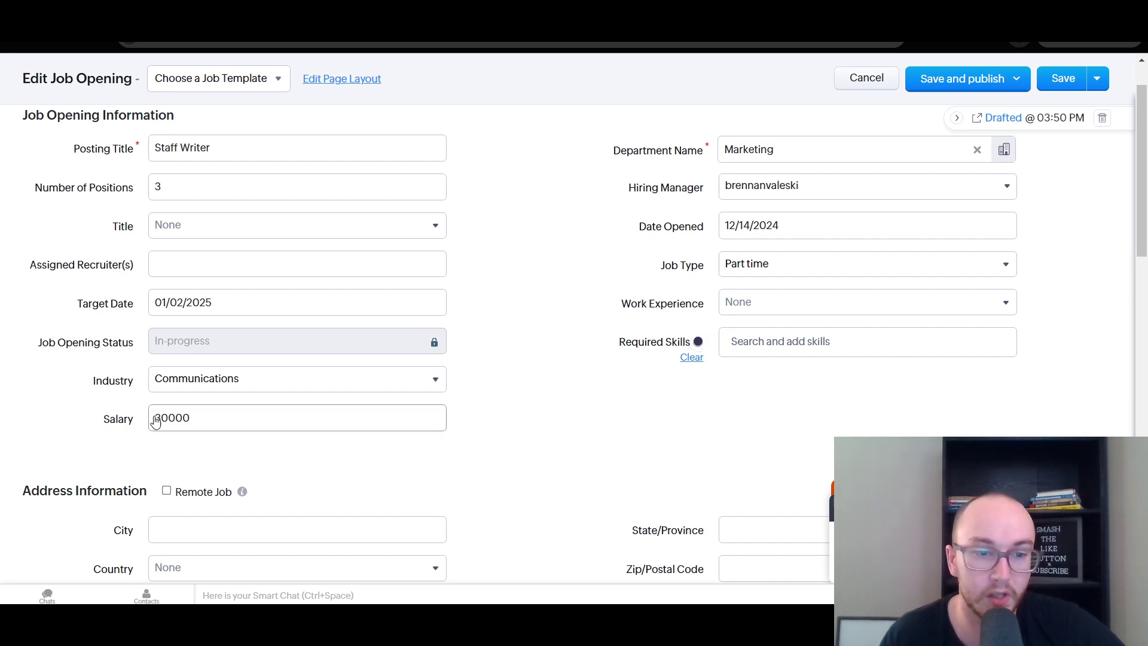
scroll(472, 402, "down", 3)
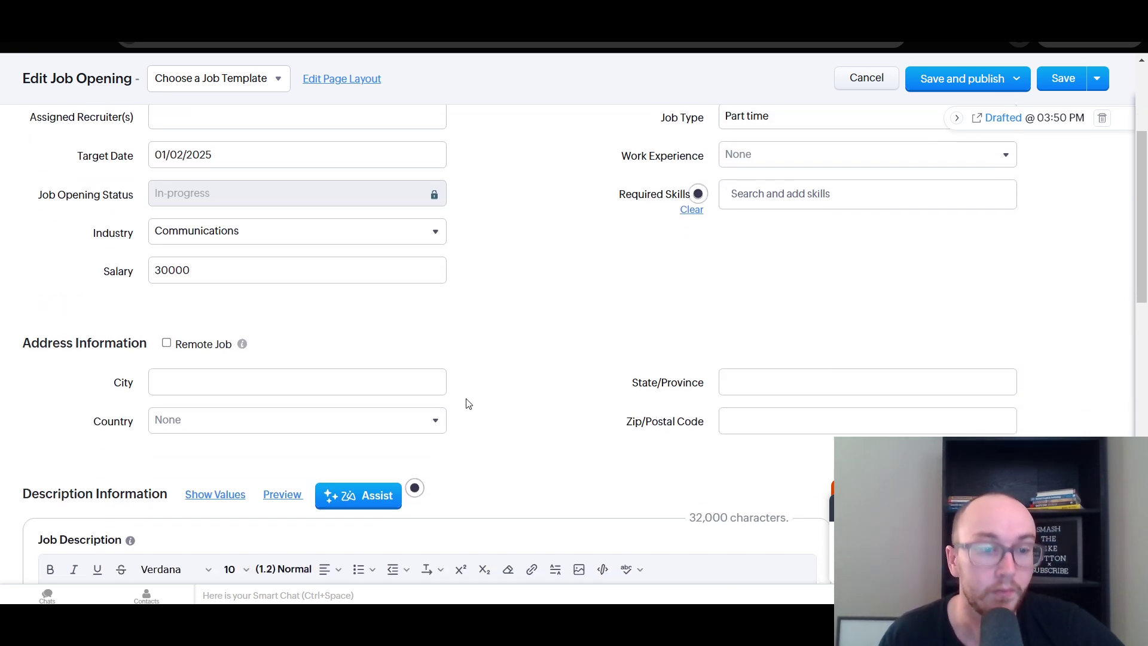
left_click(167, 341)
mouse_move(242, 342)
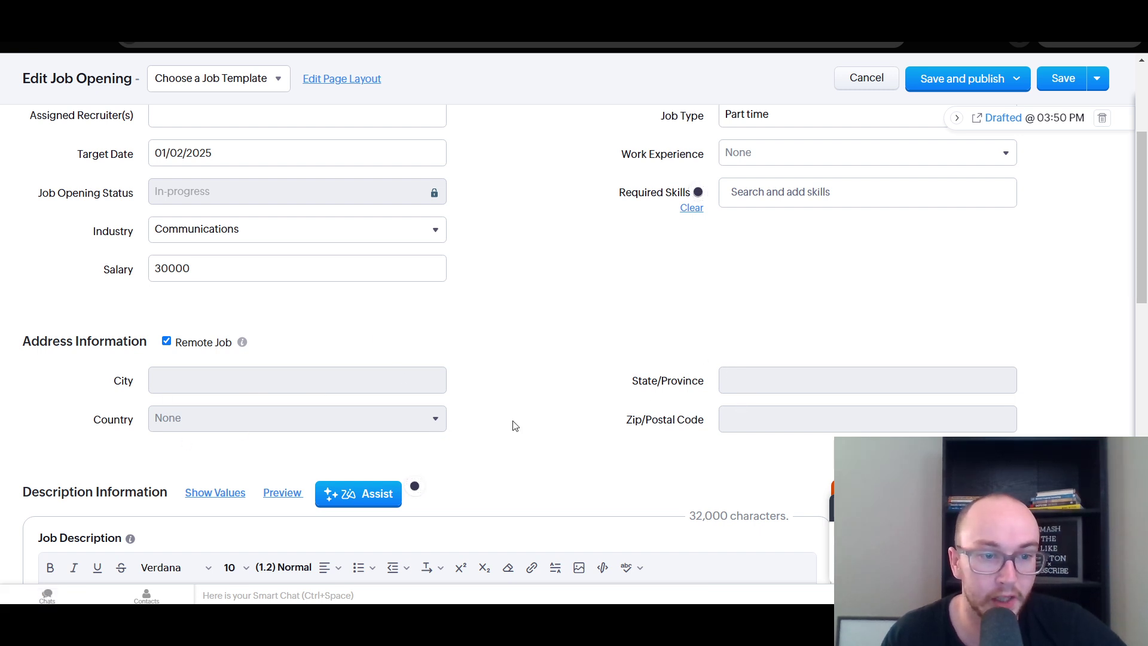
left_click(166, 341)
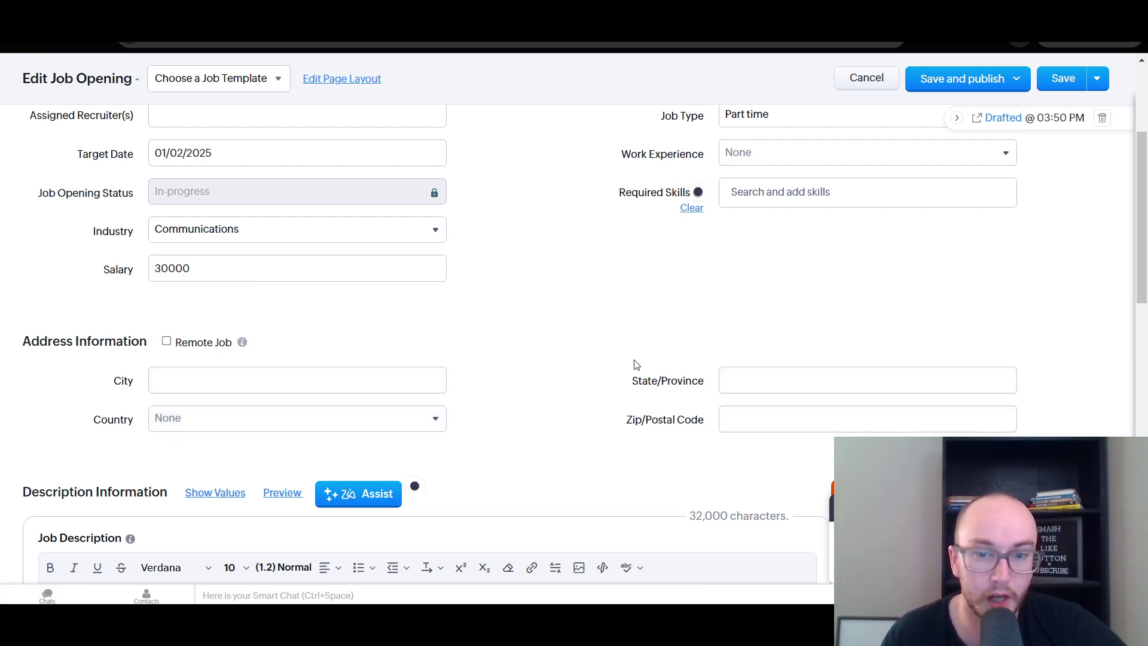
scroll(625, 370, "down", 1)
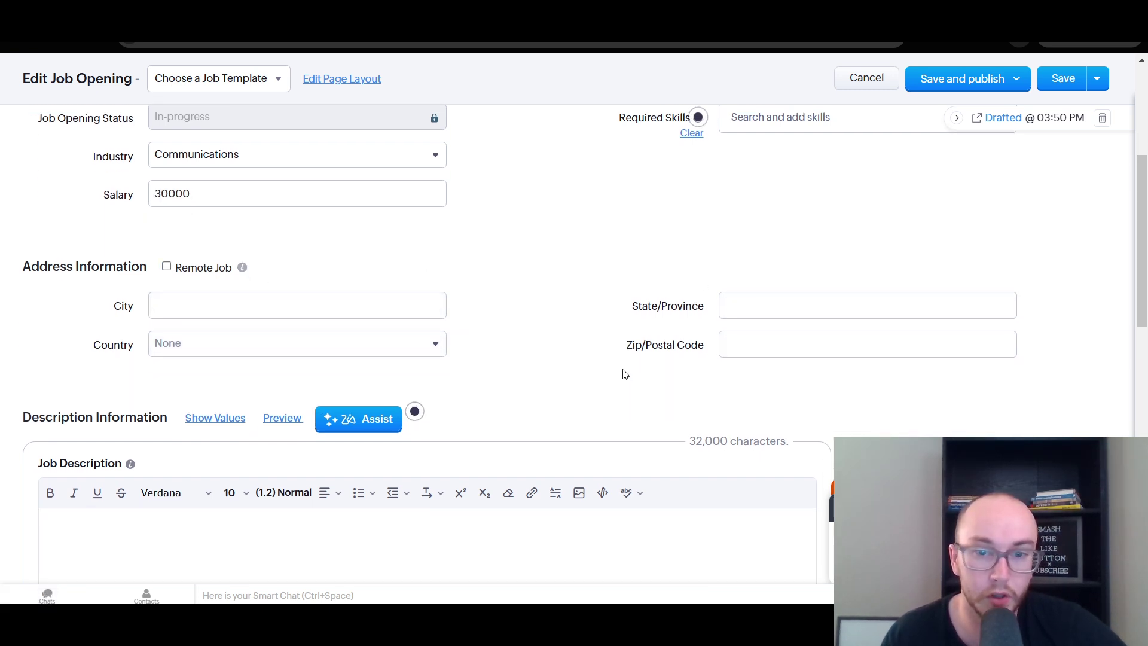
left_click(742, 346)
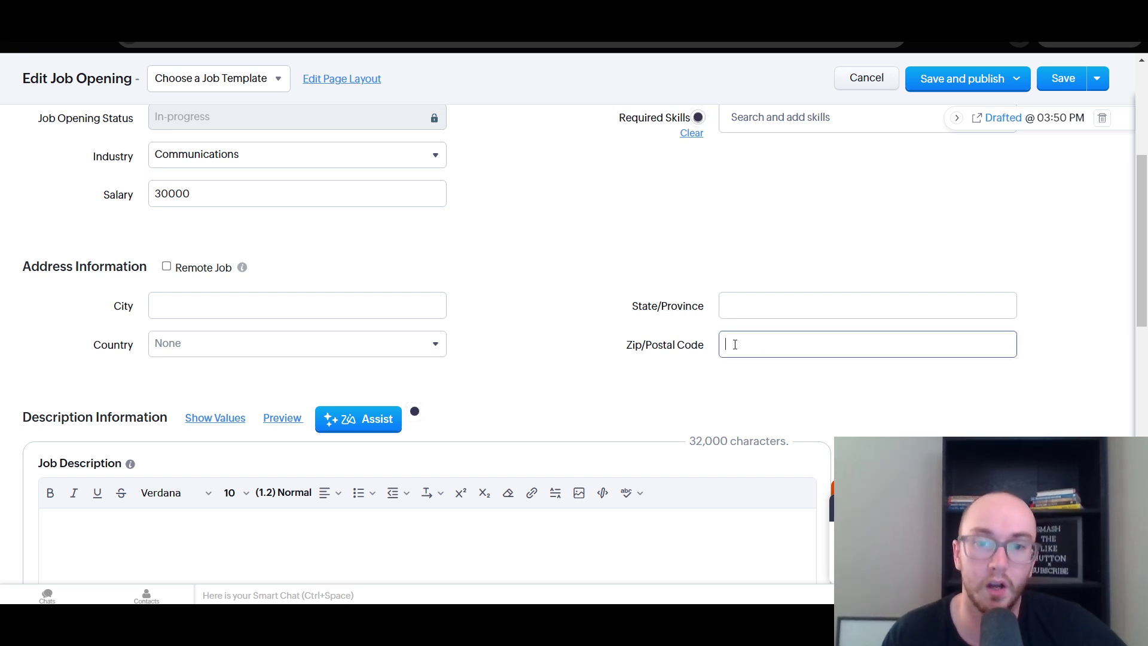
left_click(628, 333)
Step: Try the AI writing assistant, then place the cursor in the Job Description field
scroll(533, 366, "up", 4)
scroll(536, 367, "down", 4)
scroll(561, 387, "down", 2)
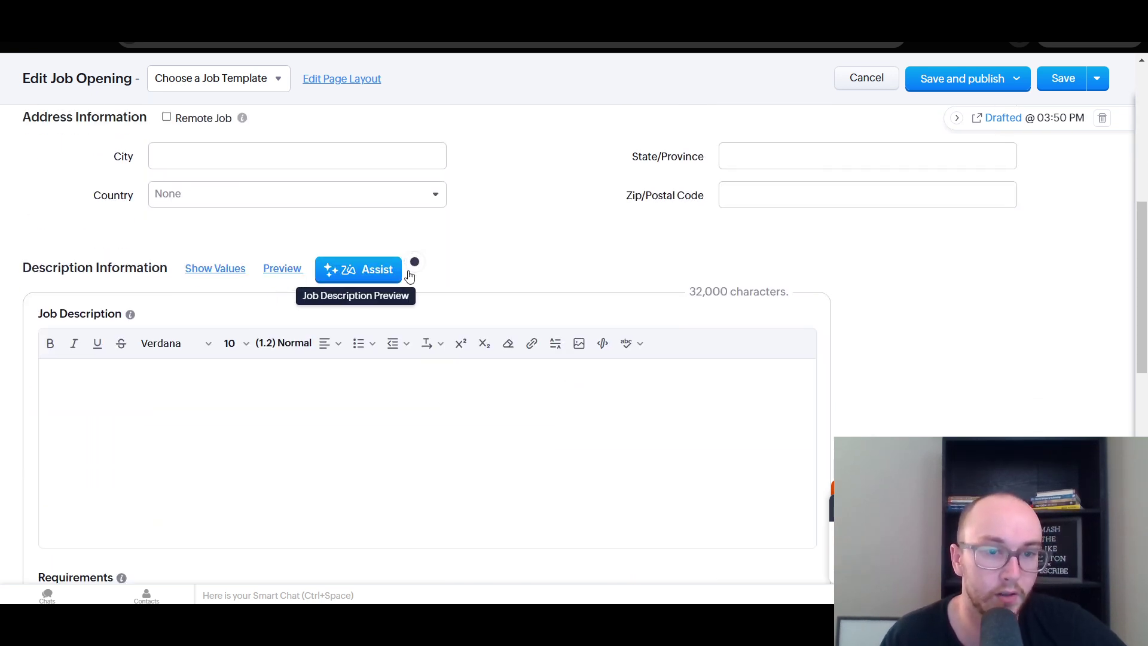
left_click(354, 272)
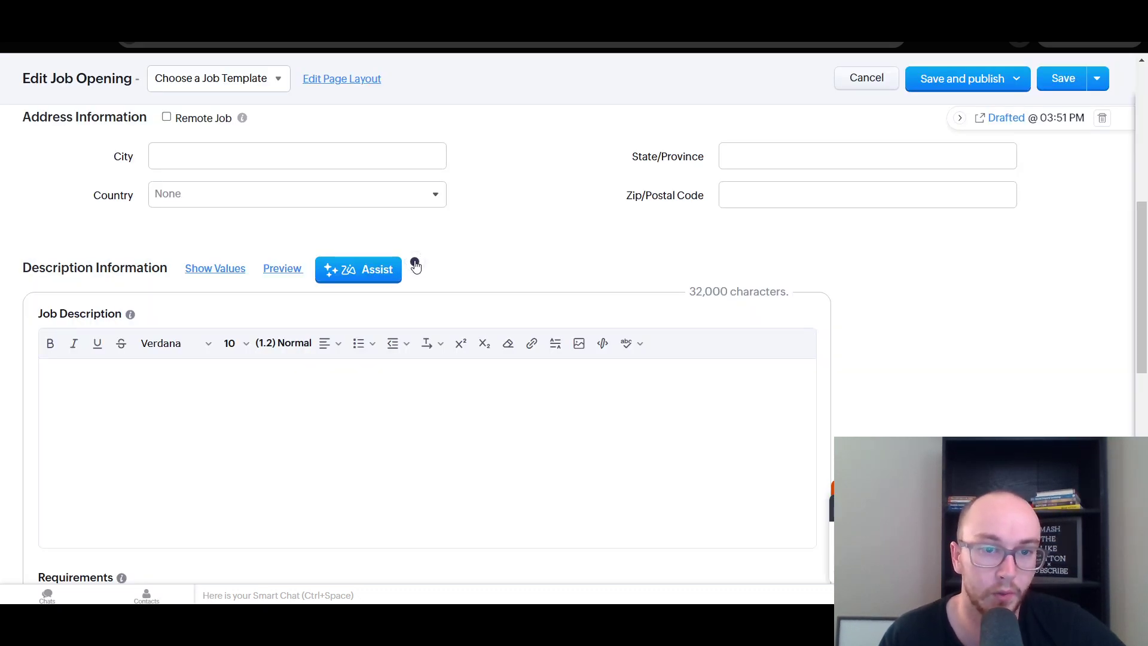
left_click(241, 451)
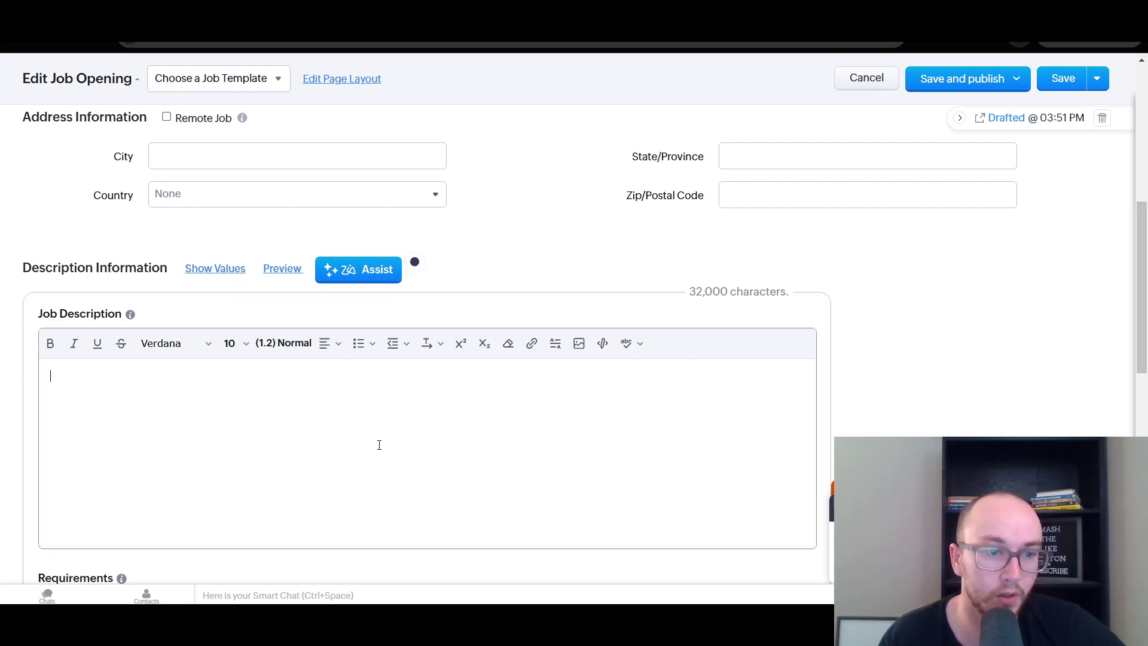
scroll(674, 346, "down", 3)
scroll(336, 344, "up", 3)
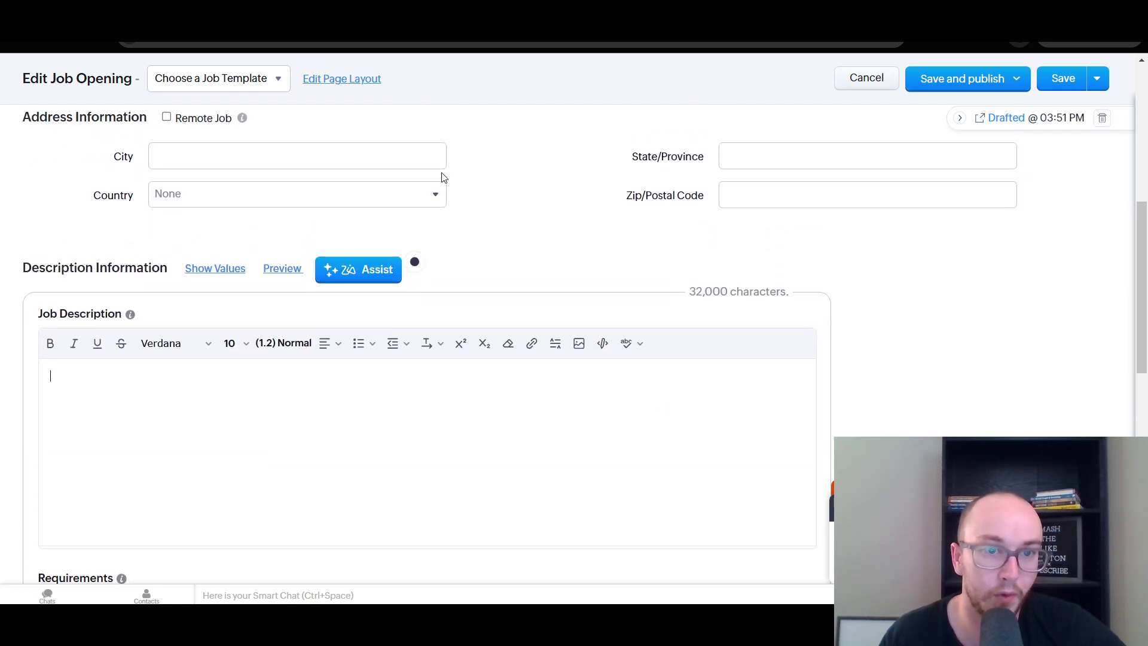
scroll(469, 282, "down", 3)
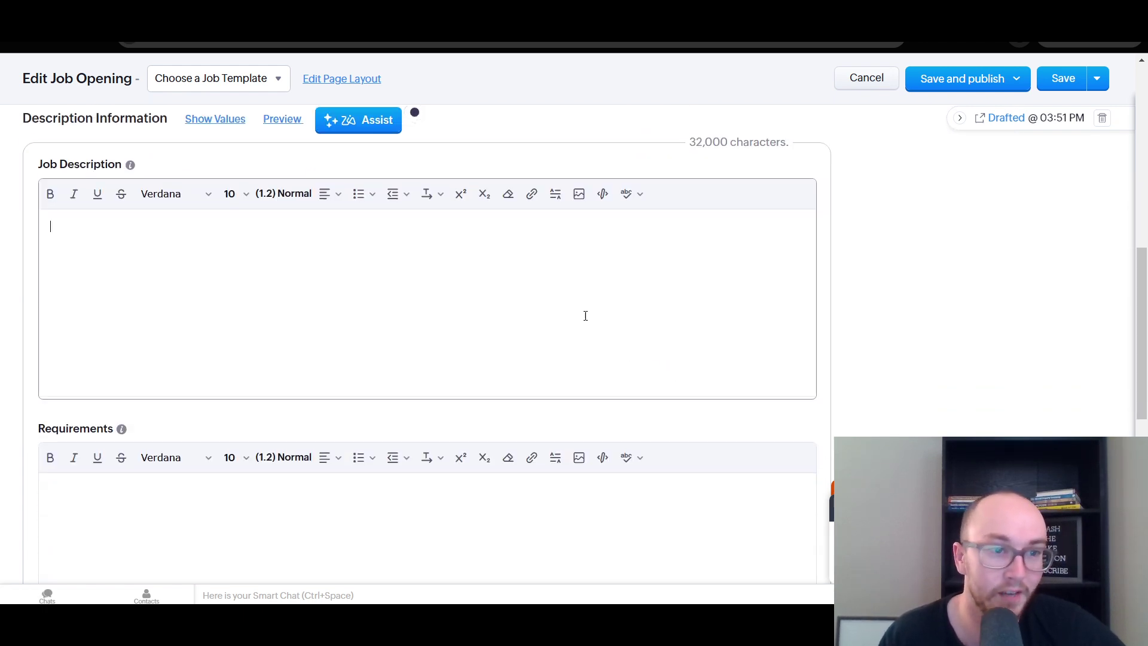
scroll(680, 328, "up", 3)
scroll(613, 339, "down", 2)
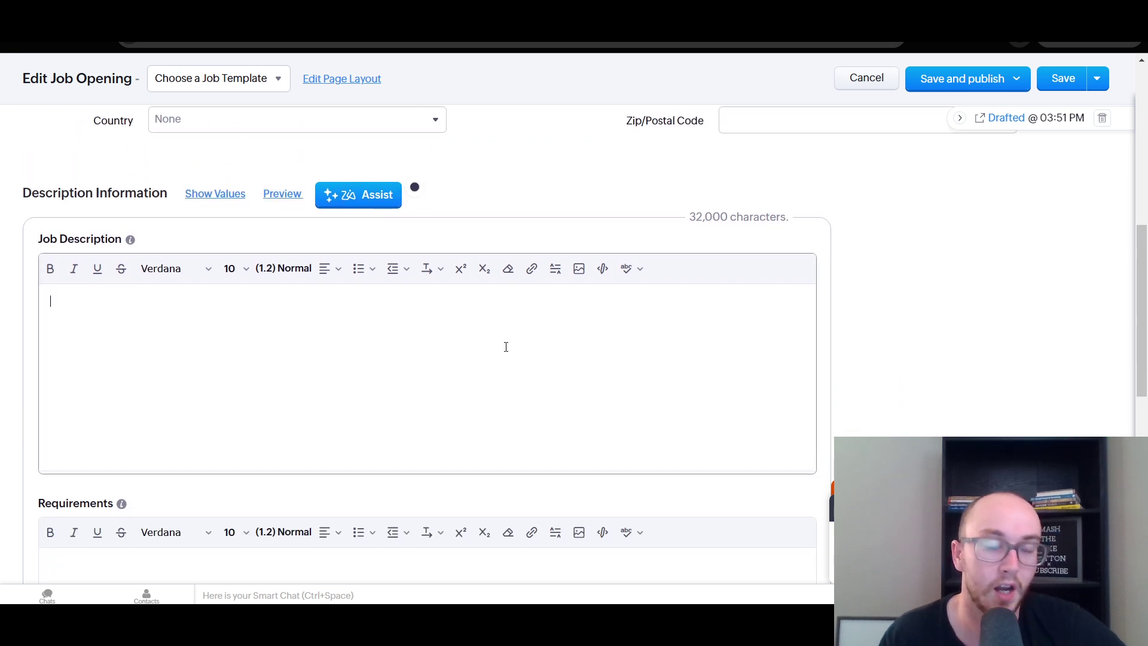
Step: Start a bulleted list in Job Description with the line 'responsibilities'
left_click(358, 269)
left_click(319, 332)
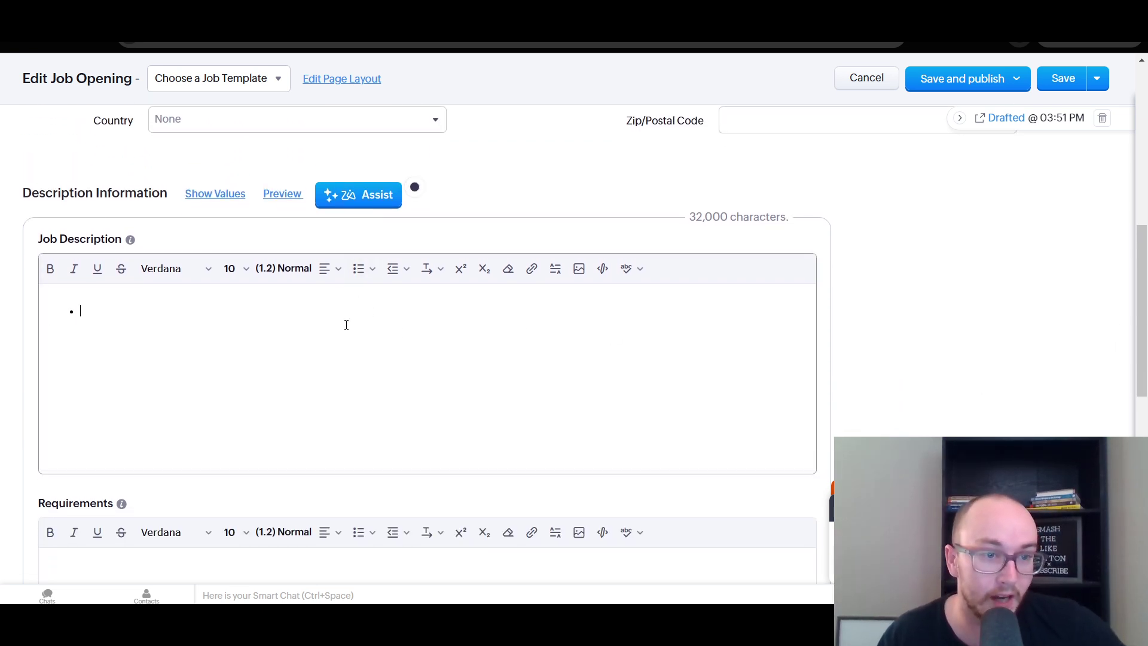
type("y")
key("BackSpace")
type("responsibilities")
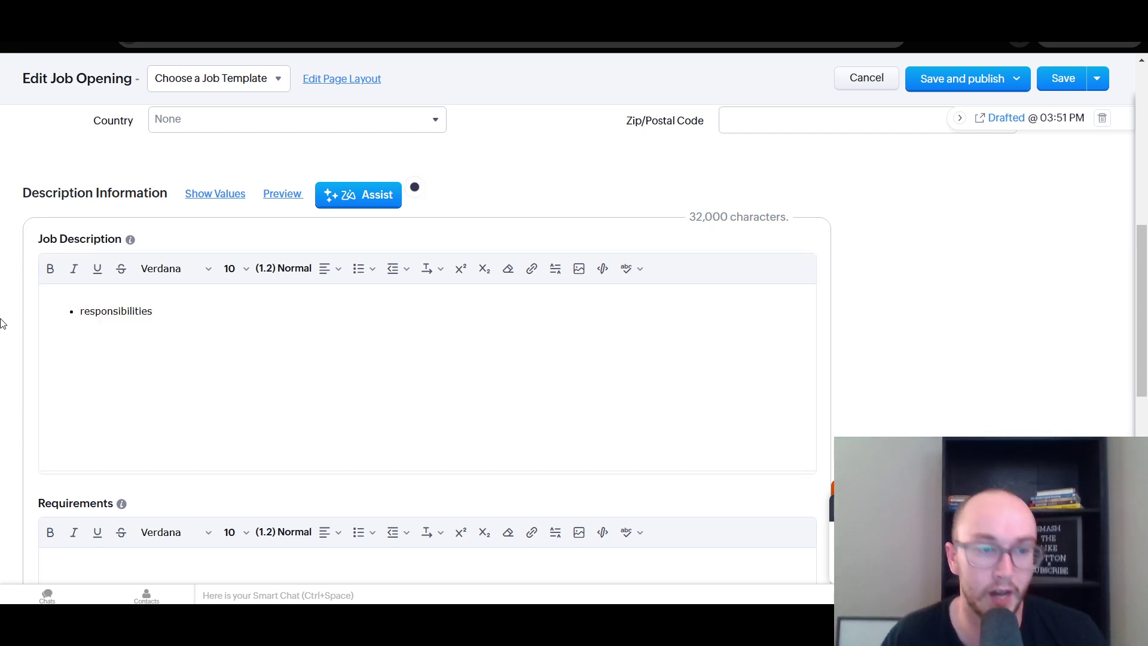
Step: Click into the Requirements and Benefits fields and check the Job Summary attachment sources
scroll(2, 324, "down", 4)
left_click(134, 388)
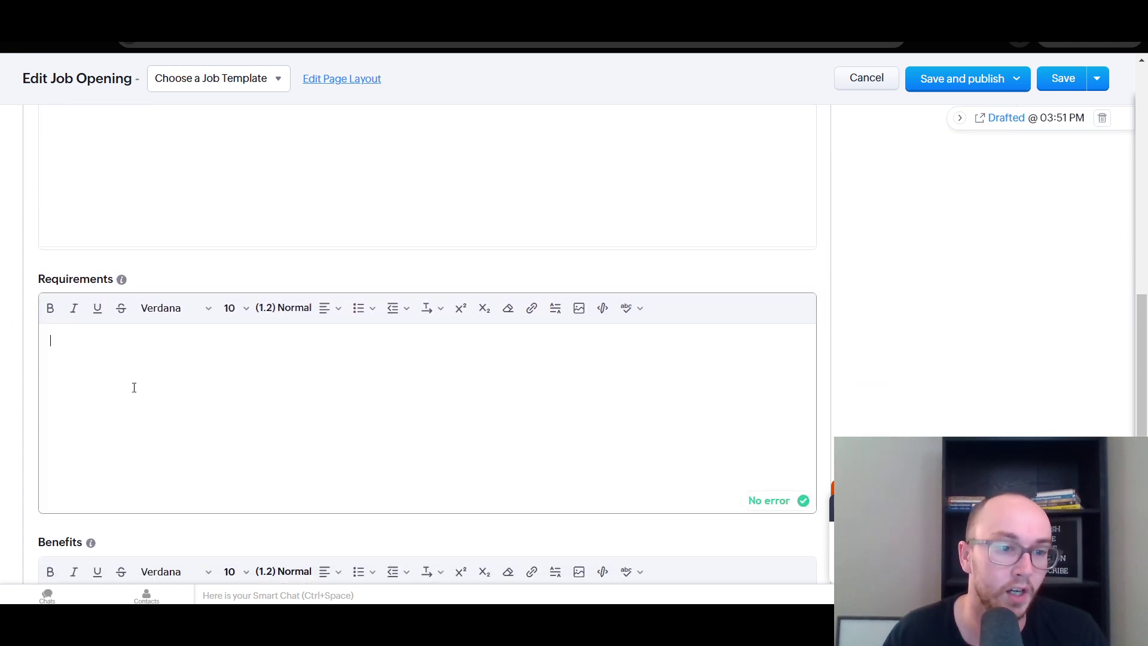
scroll(134, 387, "down", 4)
scroll(152, 428, "down", 3)
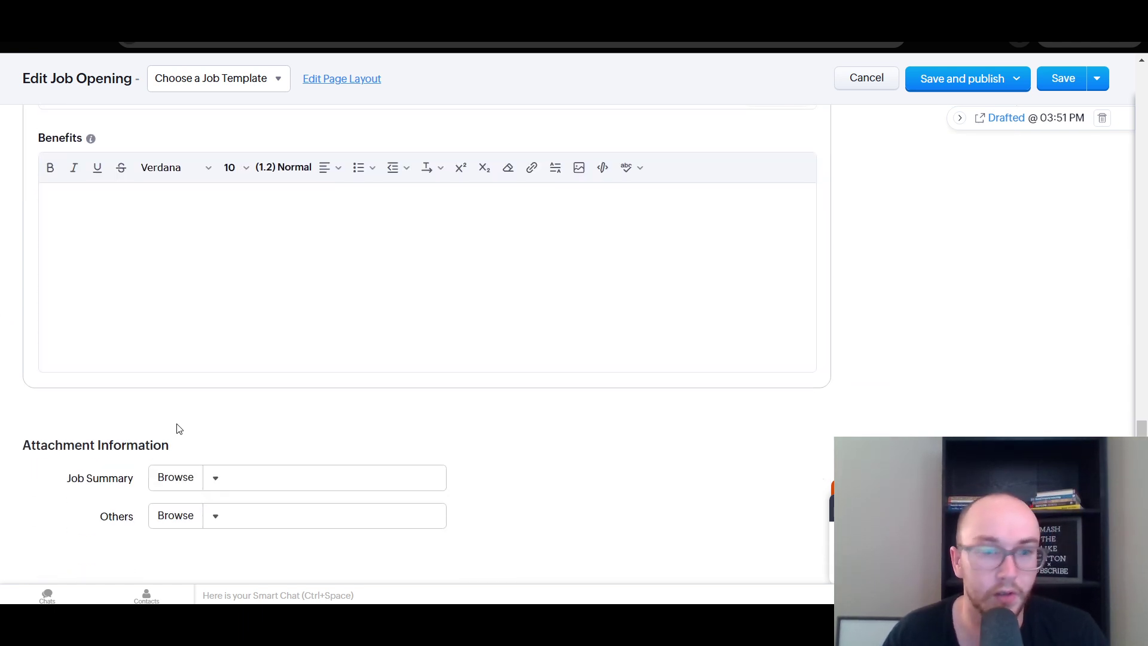
left_click(190, 353)
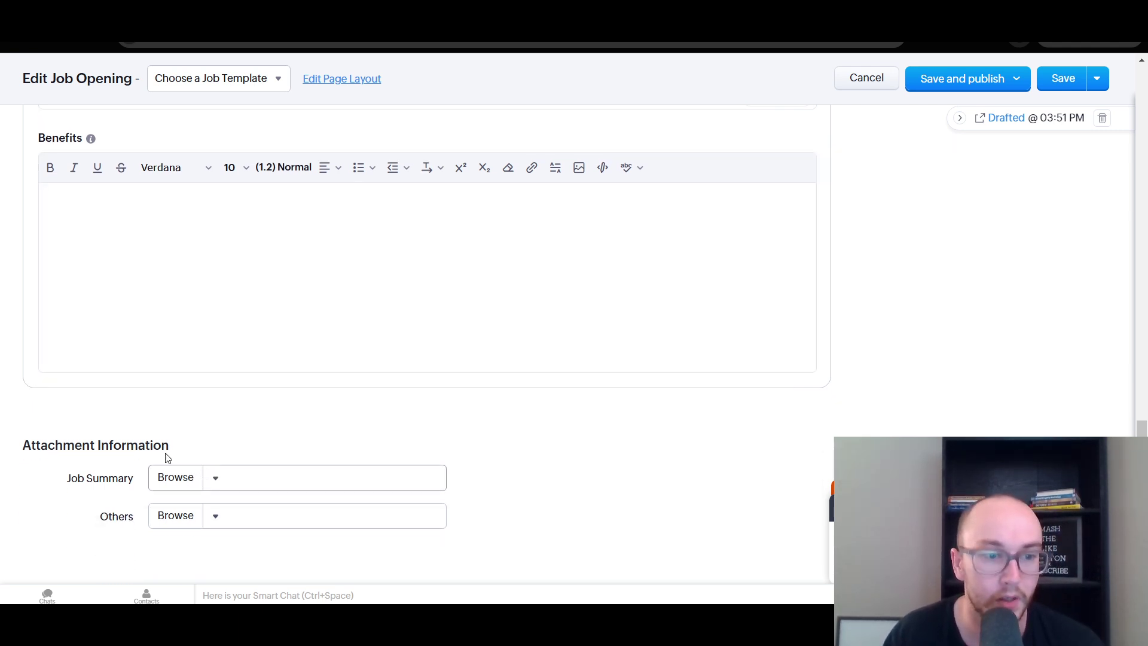
left_click(215, 478)
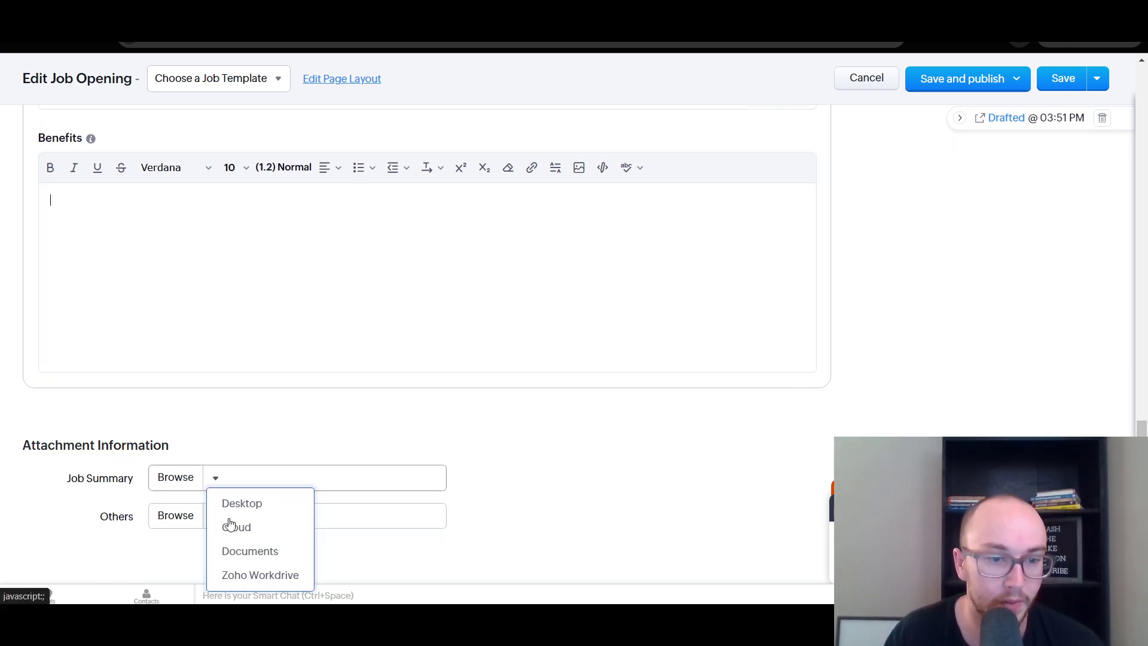
scroll(661, 421, "up", 15)
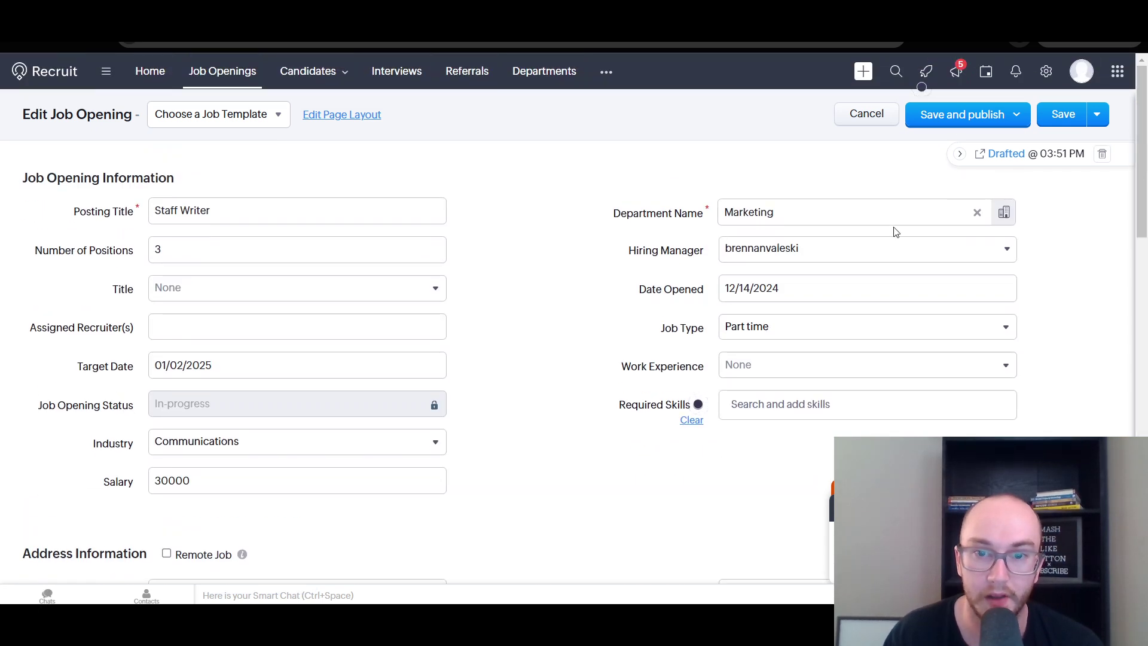
Step: Try Save and publish, then dismiss the missing-details warning
left_click(960, 117)
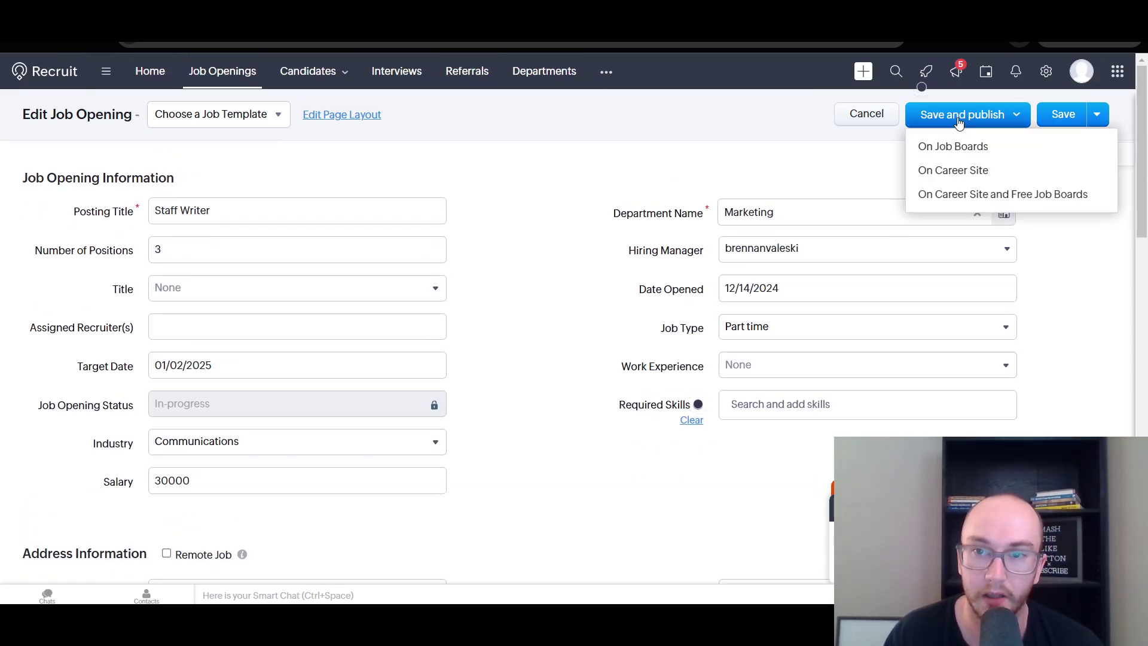
left_click(963, 120)
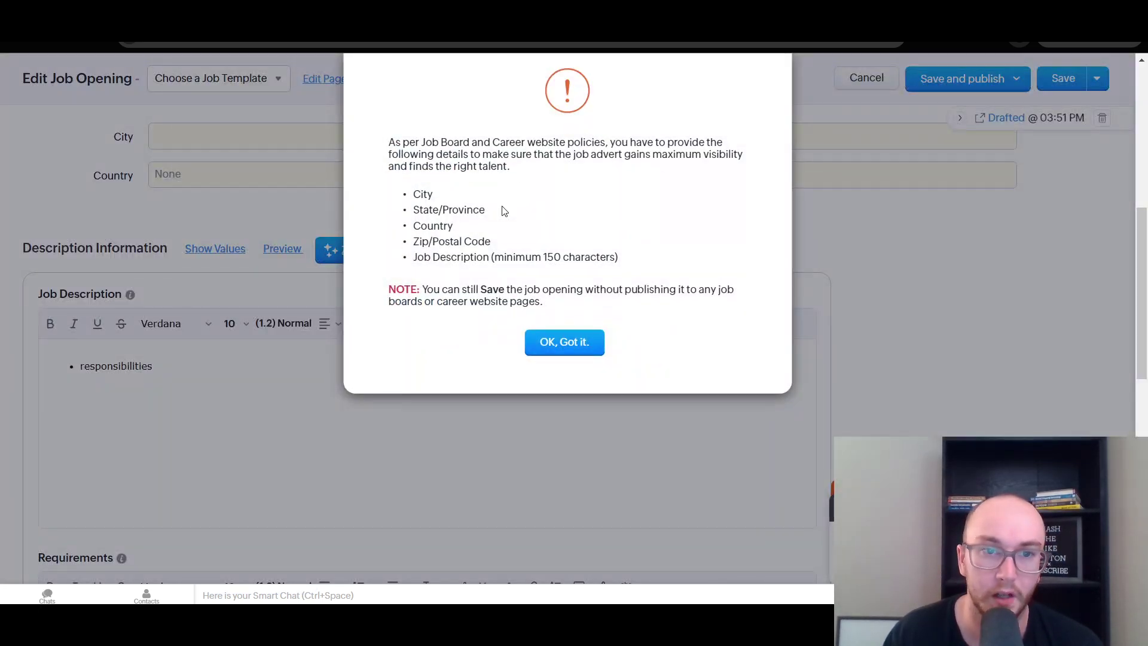
left_click(565, 344)
Step: Tick Remote Job, retry publishing, dismiss the warning and return to Job Description
scroll(393, 362, "up", 3)
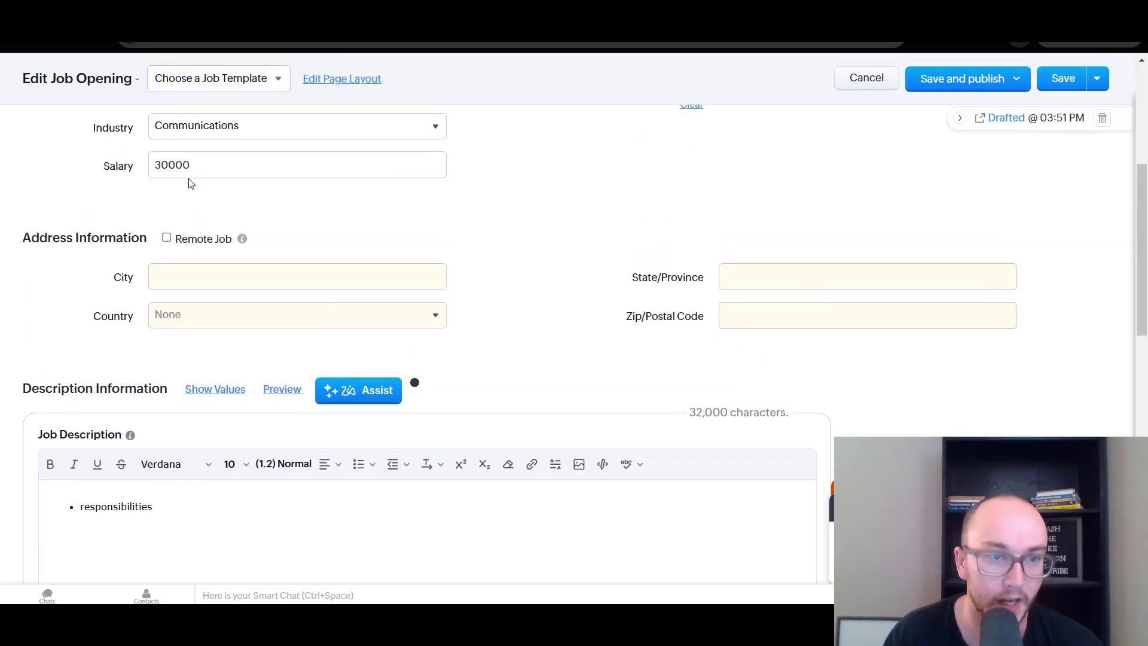
left_click(167, 247)
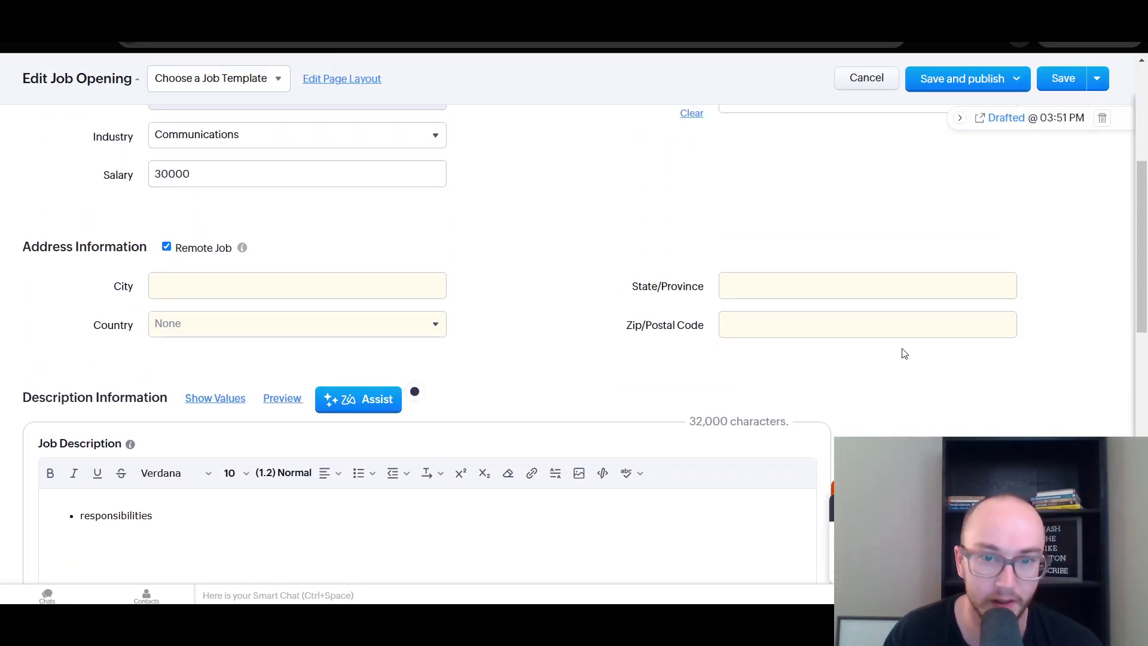
left_click(975, 84)
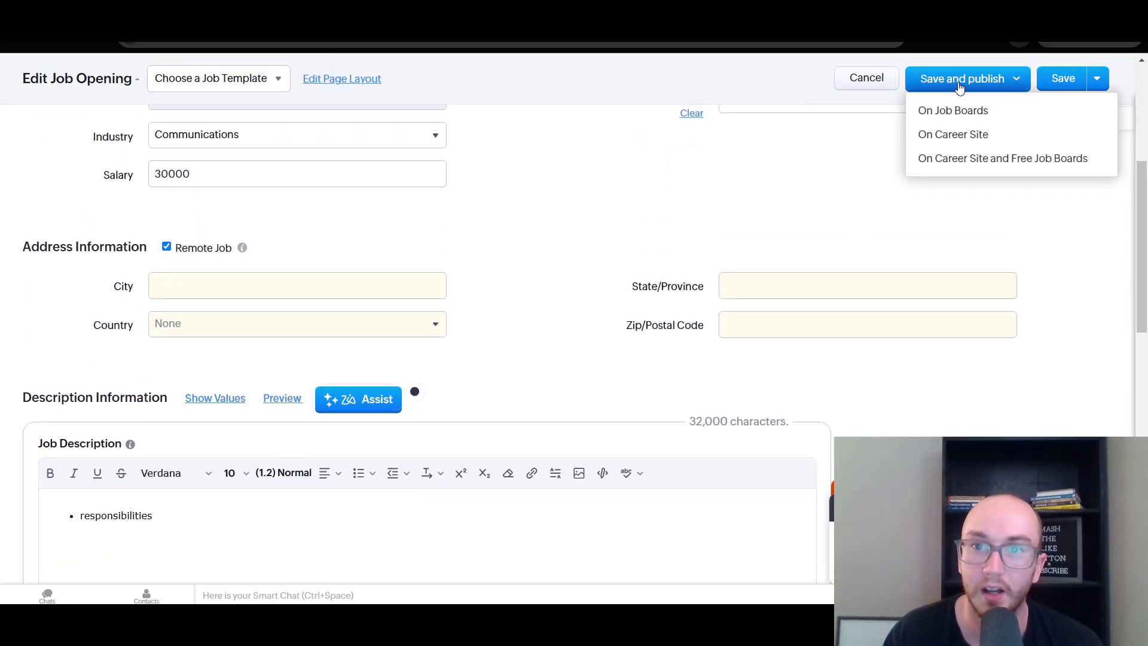
left_click(964, 87)
left_click(565, 279)
scroll(565, 279, "down", 4)
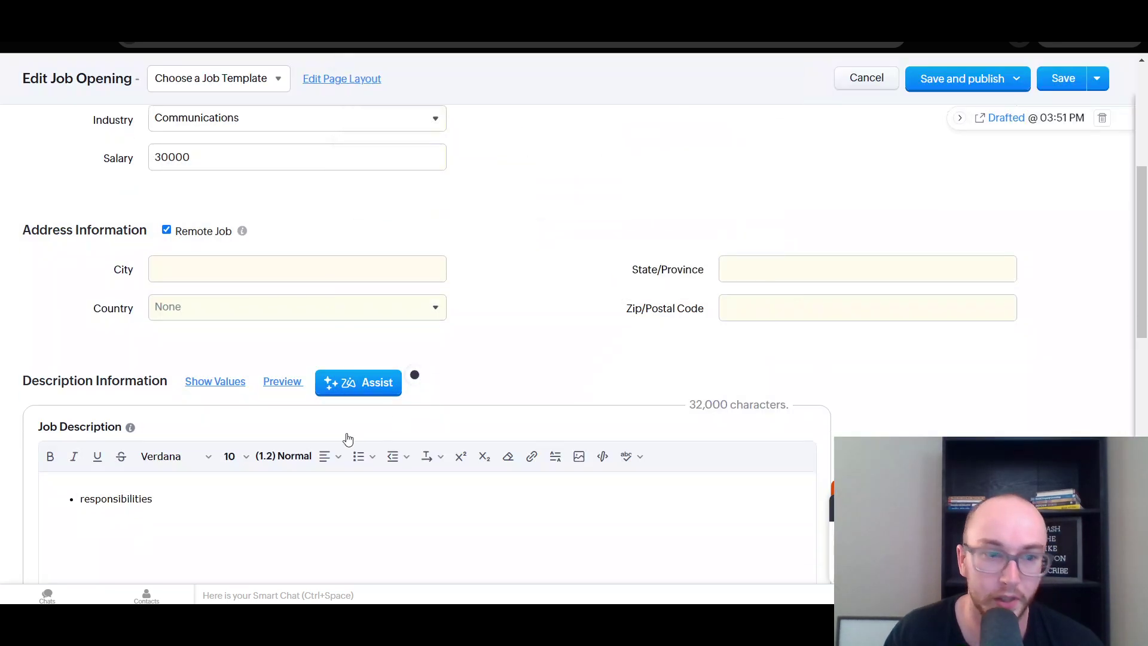
left_click(267, 298)
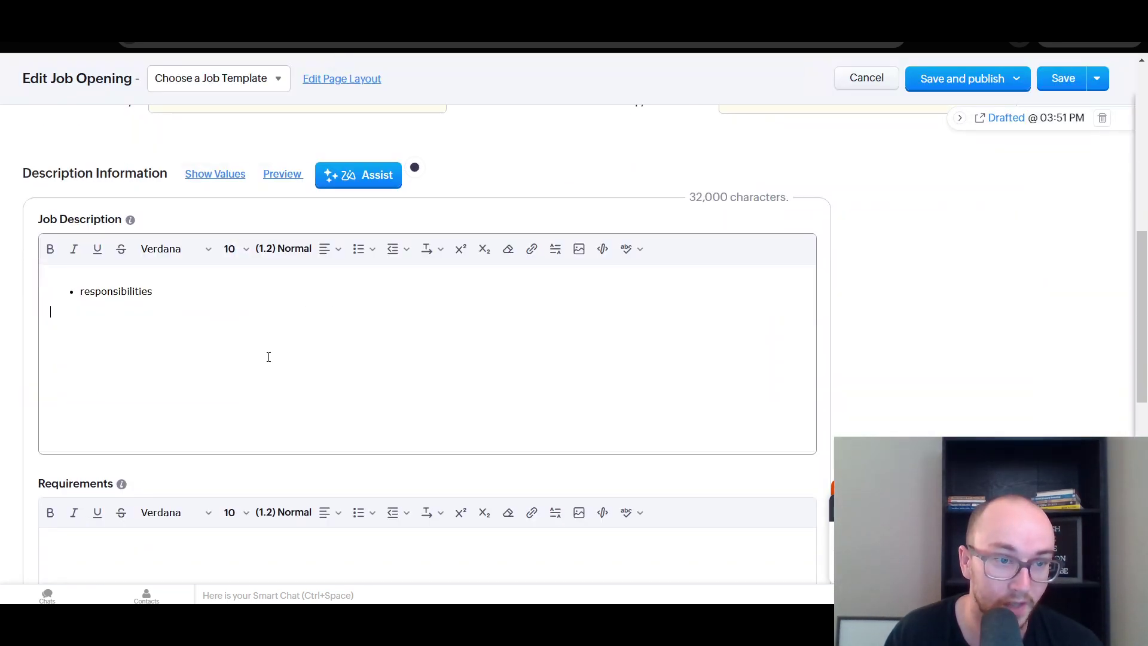
Step: Add a plain line below the bullet: 'best job for the day you will write many things paid to do so,'
key("Return")
key("Return")
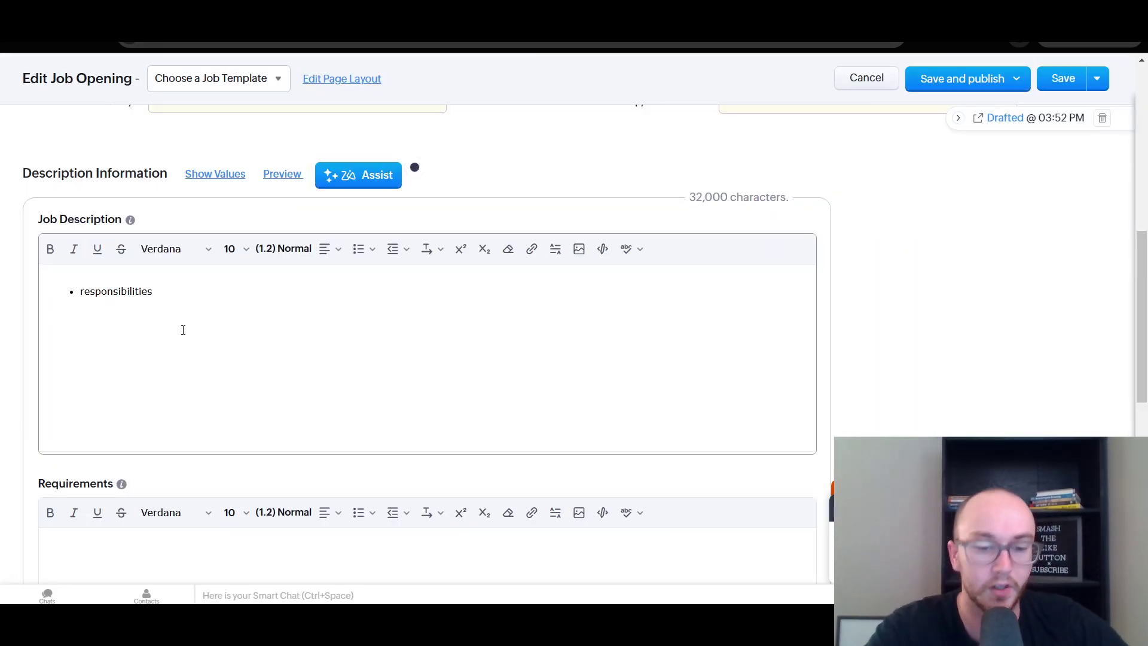
type("THis is your ")
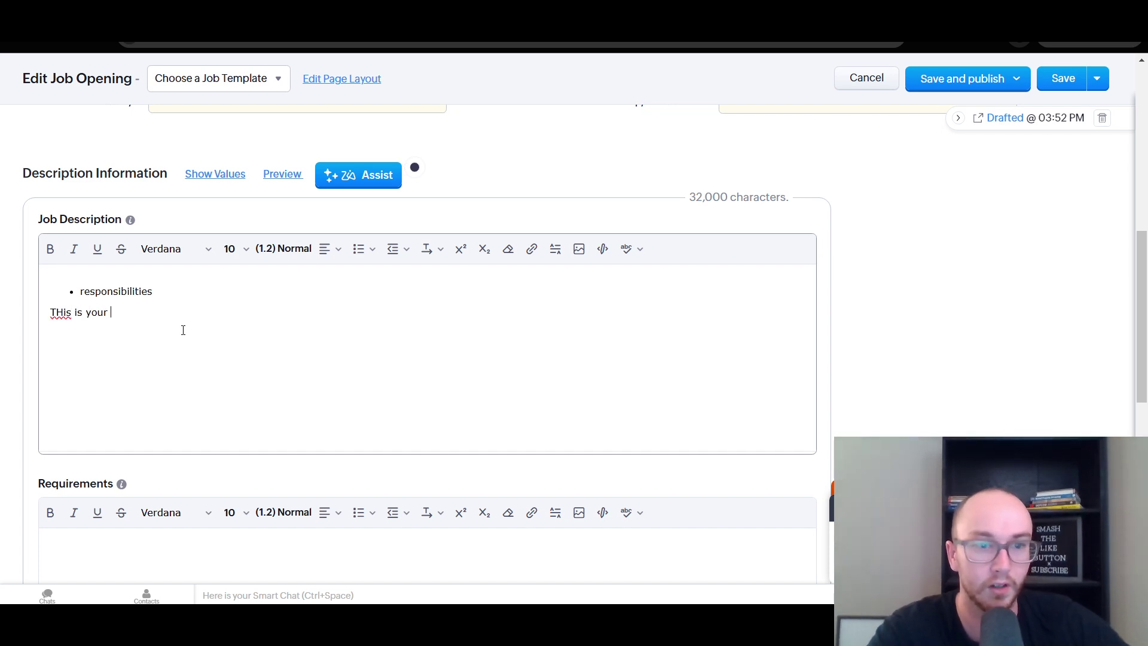
type("best job for th")
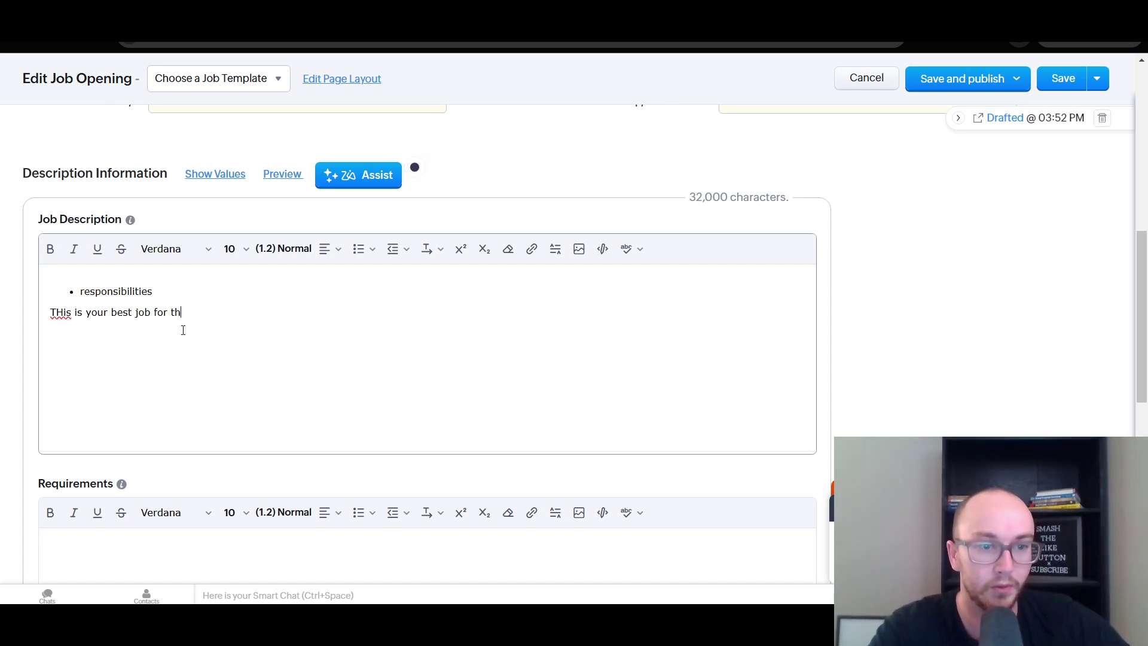
type("e day you wi")
type("ll write many ")
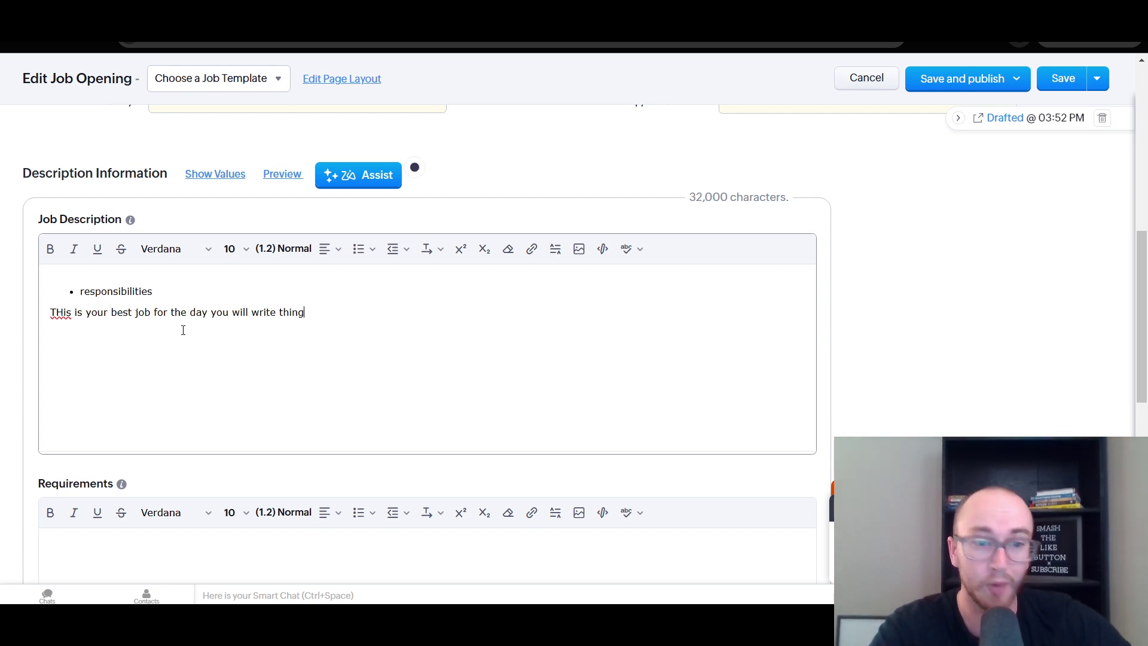
type("thin")
key("BackSpace")
key("BackSpace")
key("BackSpace")
key("BackSpace")
type("many things for our company and get")
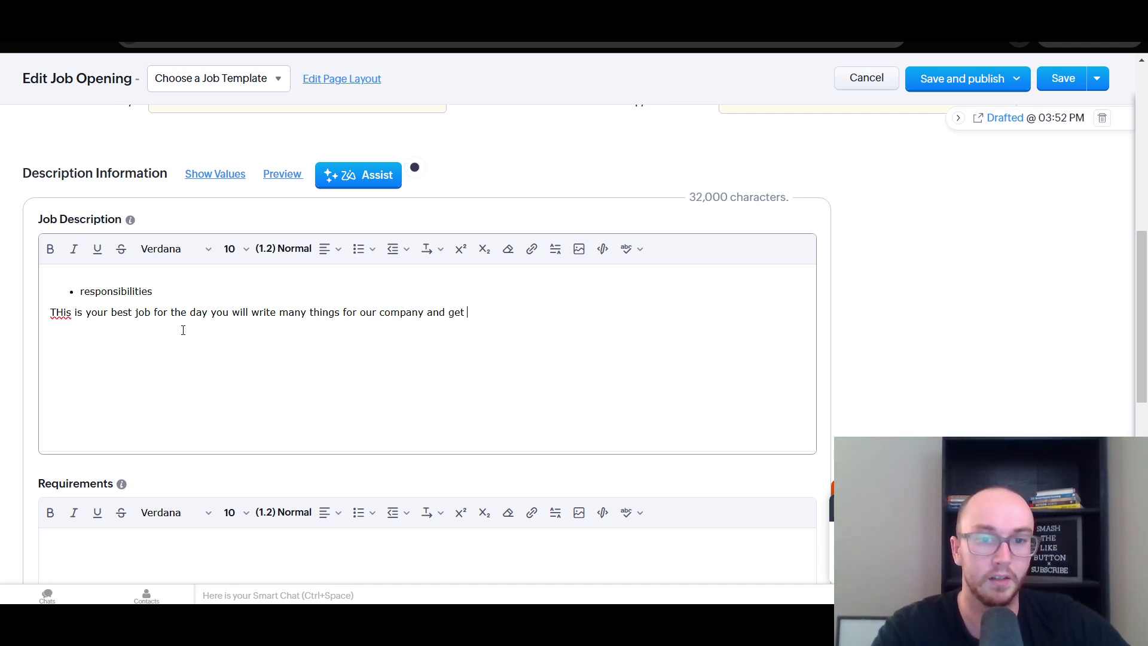
type("paid to do so, THank you")
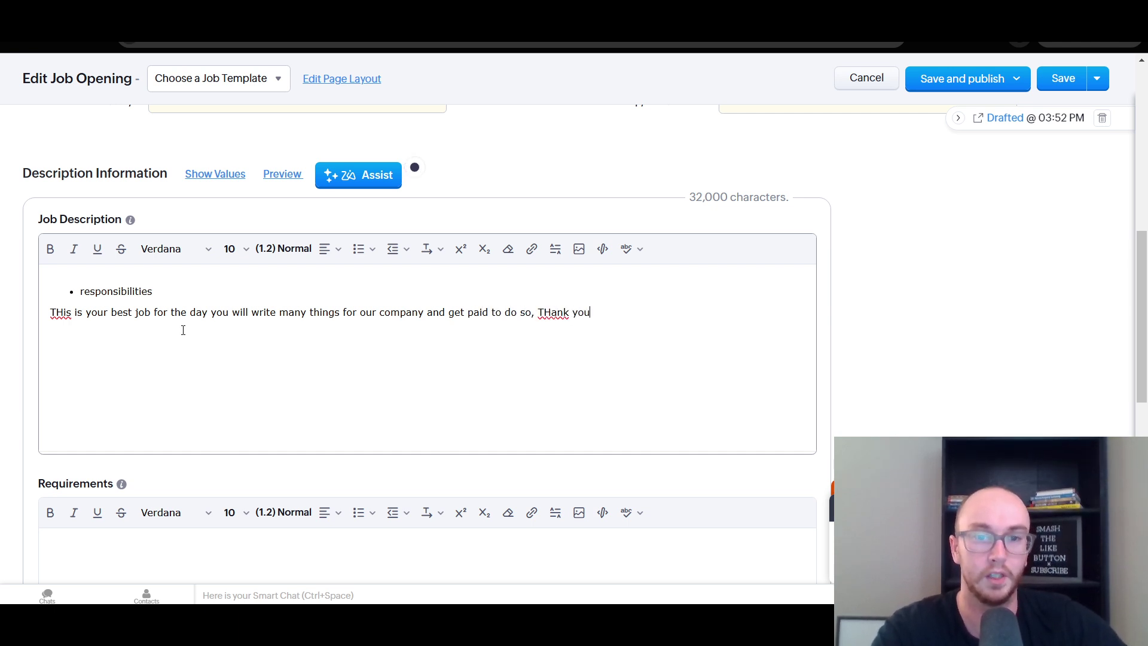
Step: Dismiss the 150-character warning and finish the description with thanks for applying
left_click(956, 75)
left_click(925, 160)
left_click(568, 295)
left_click(690, 311)
type("for applying for this job here")
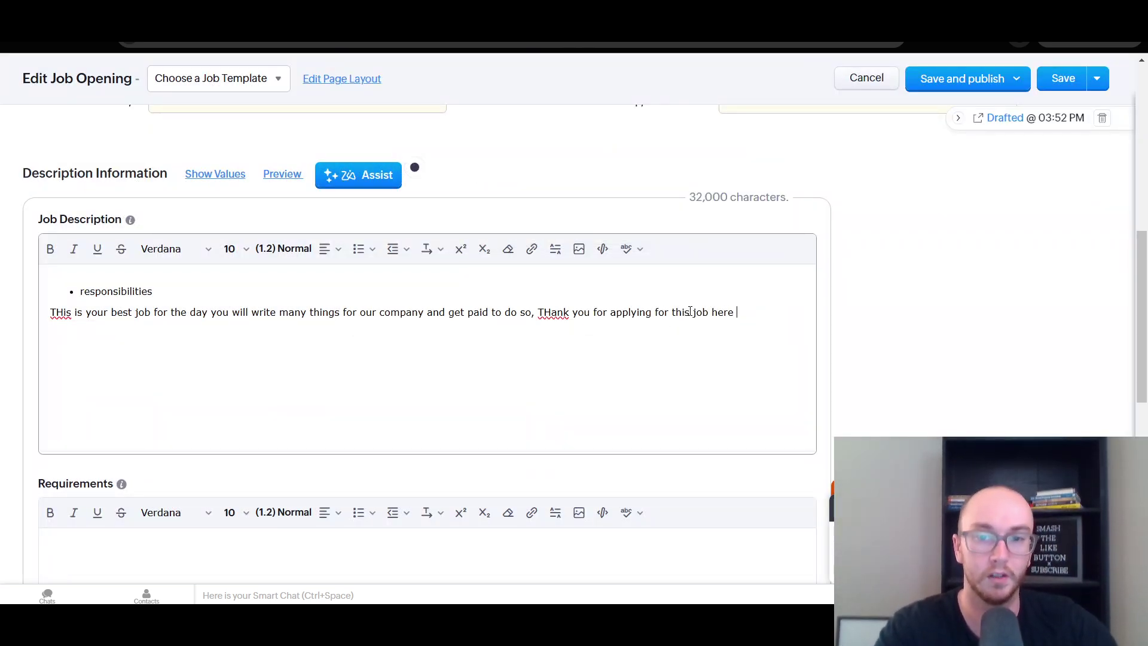
type(" today and using our platform.")
left_click(1000, 84)
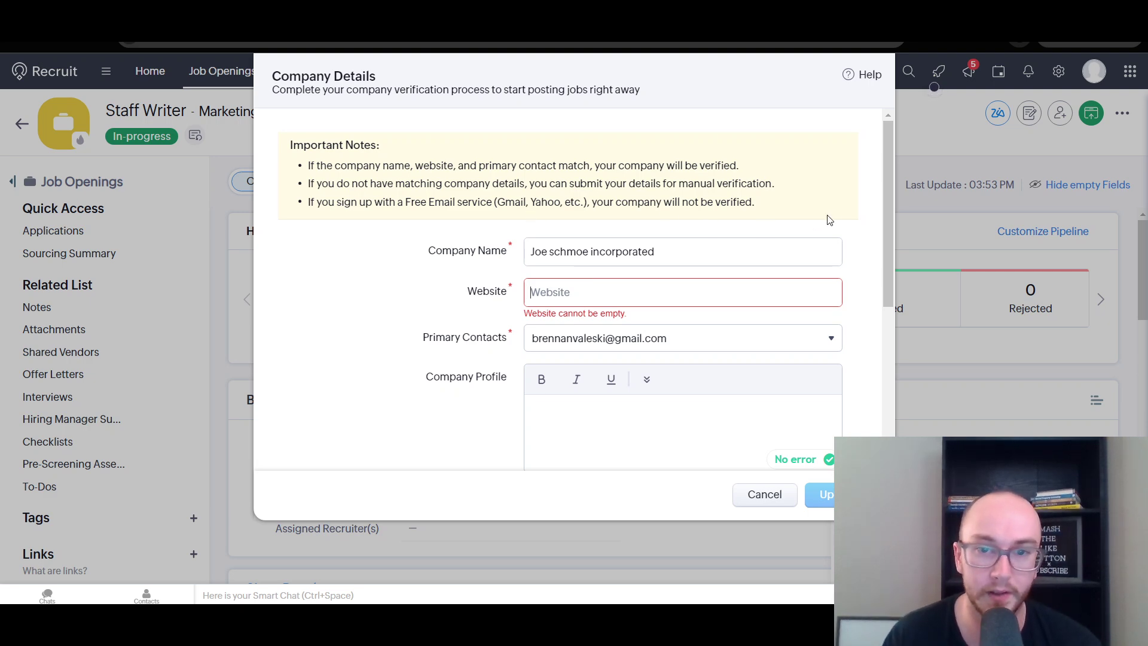
Step: Look through the Company Details verification form, then cancel it without saving
left_click_drag(888, 233, 875, 432)
left_click_drag(884, 361, 885, 220)
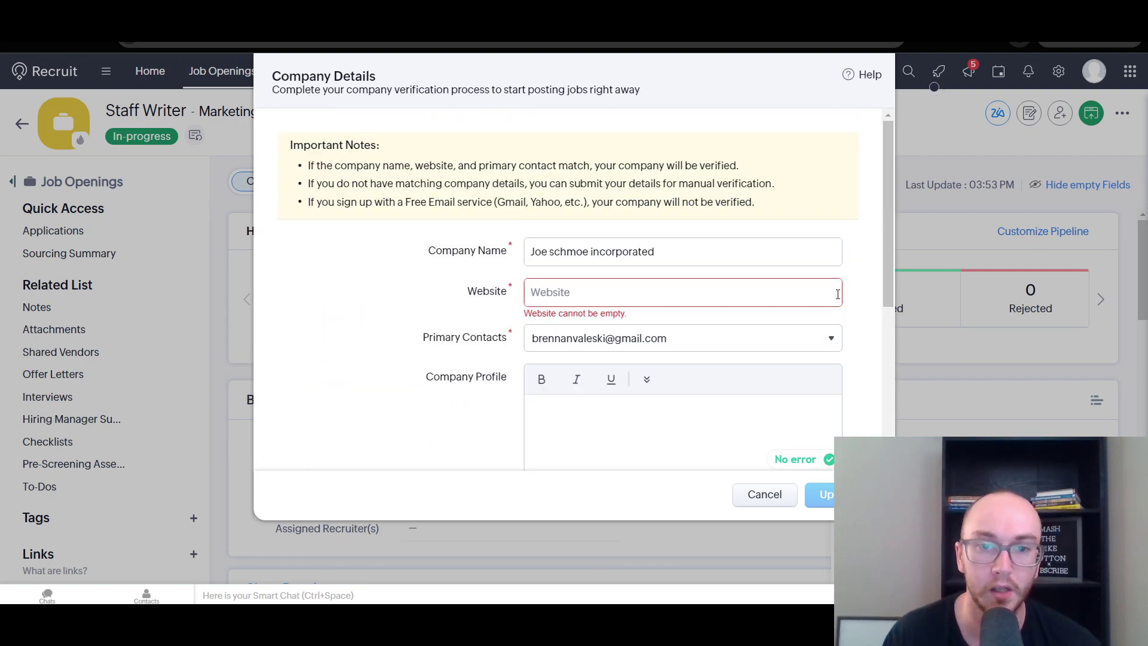
scroll(882, 292, "down", 1)
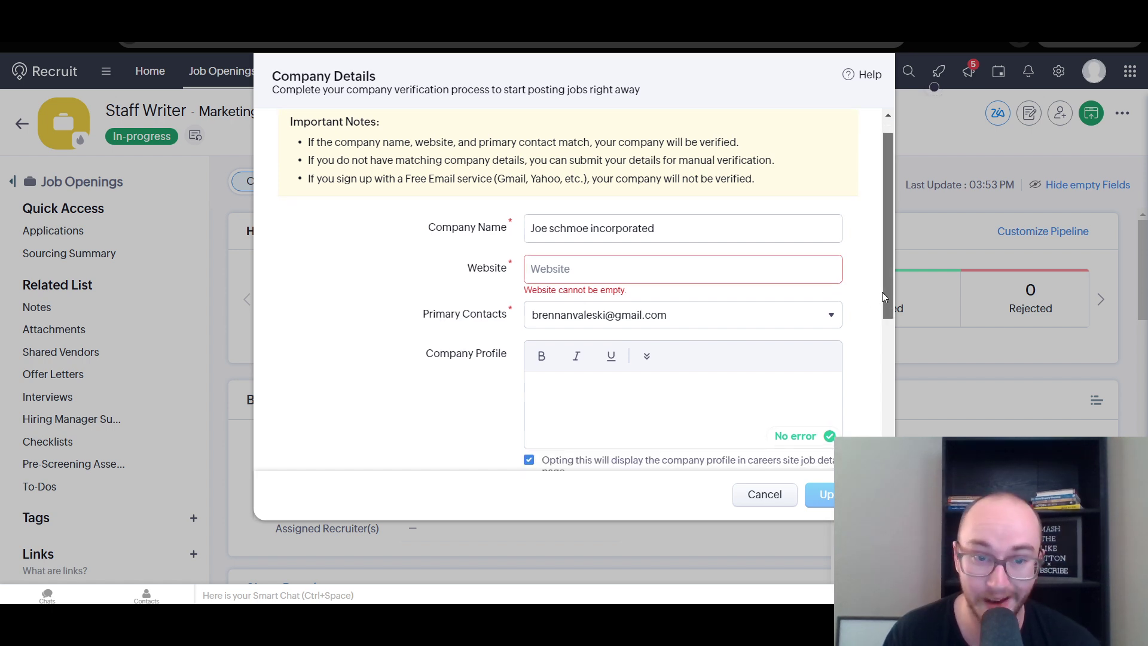
scroll(884, 335, "down", 1)
scroll(883, 335, "down", 6)
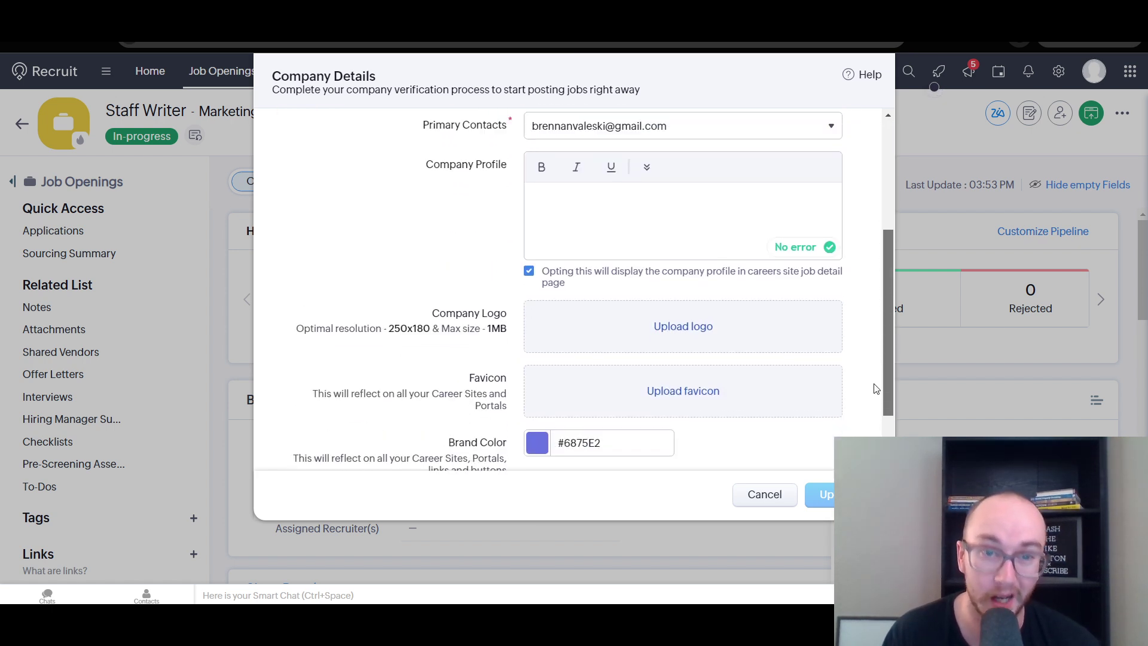
scroll(871, 400, "up", 5)
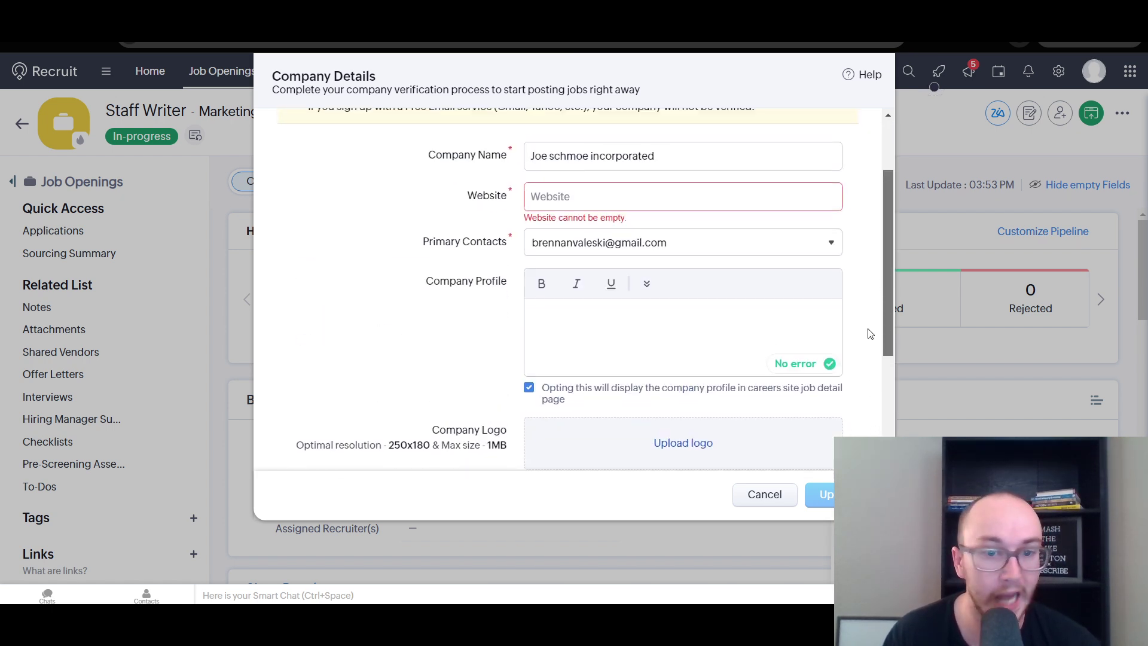
scroll(867, 333, "down", 4)
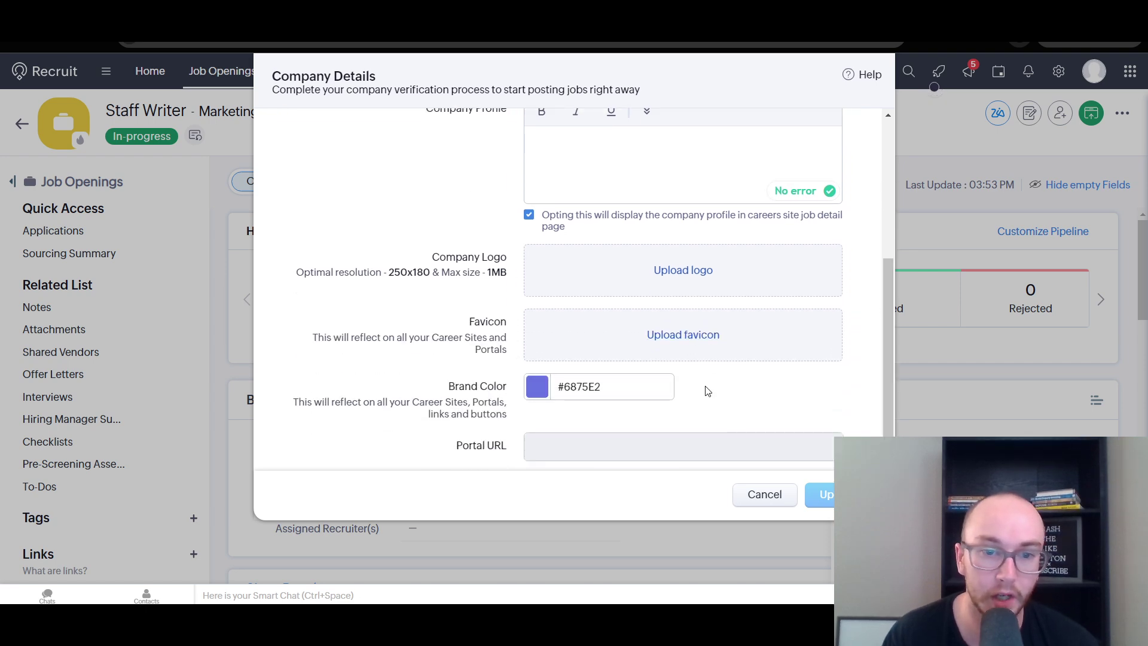
scroll(708, 390, "up", 6)
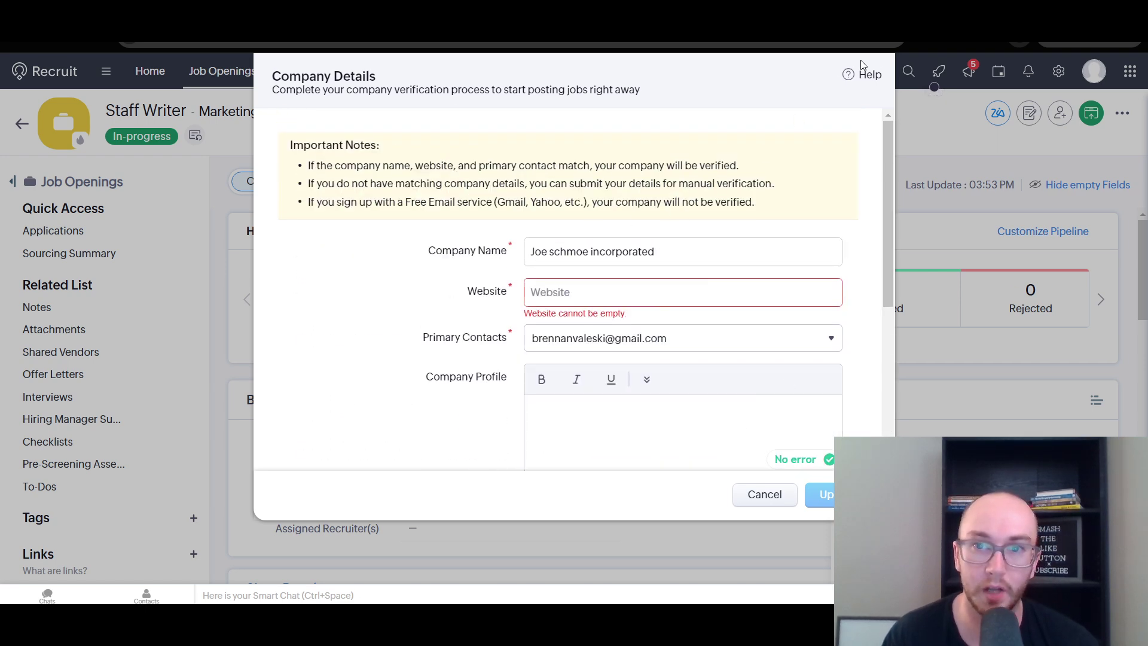
left_click(765, 495)
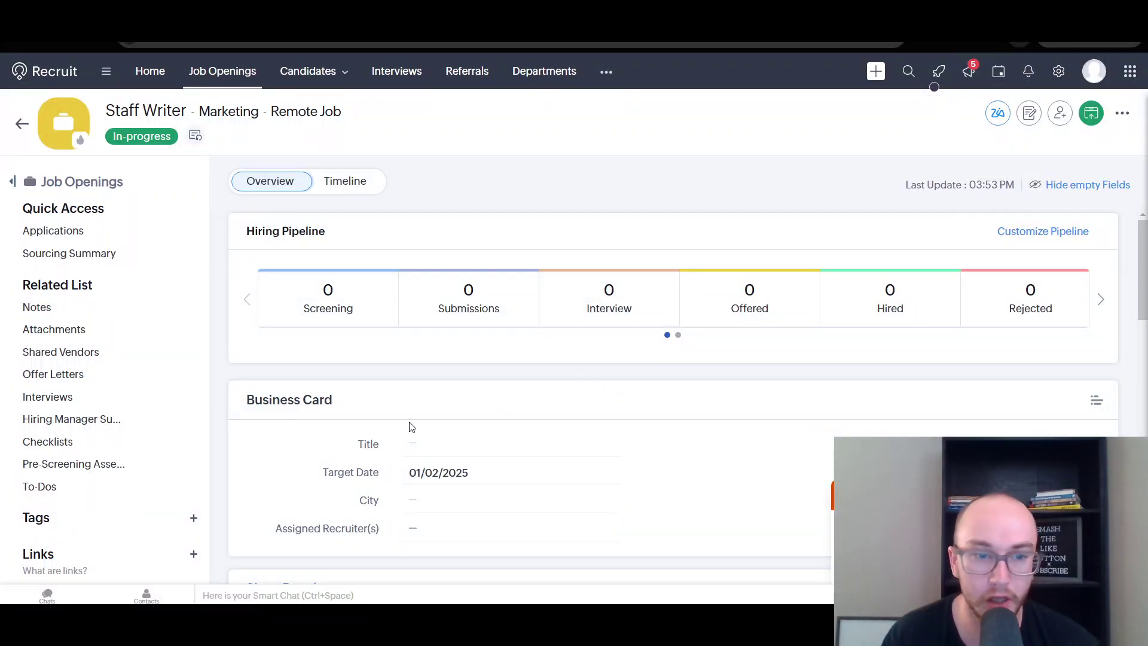
Step: Review the Staff Writer opening's Timeline history of changes
scroll(458, 445, "down", 4)
scroll(416, 466, "down", 12)
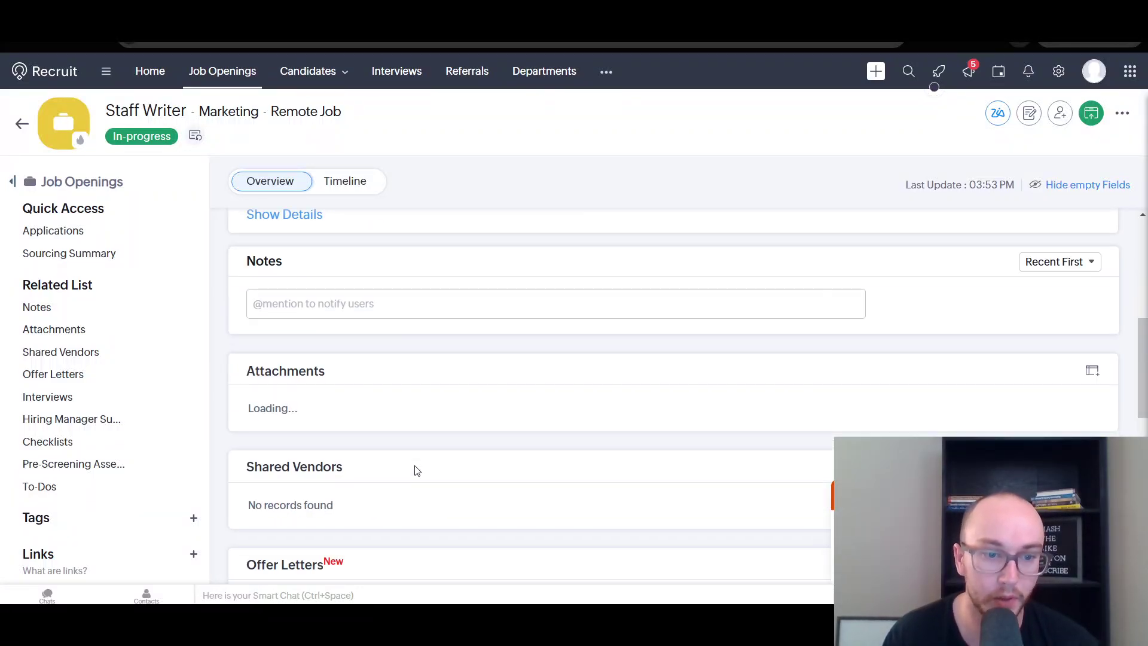
scroll(417, 471, "up", 15)
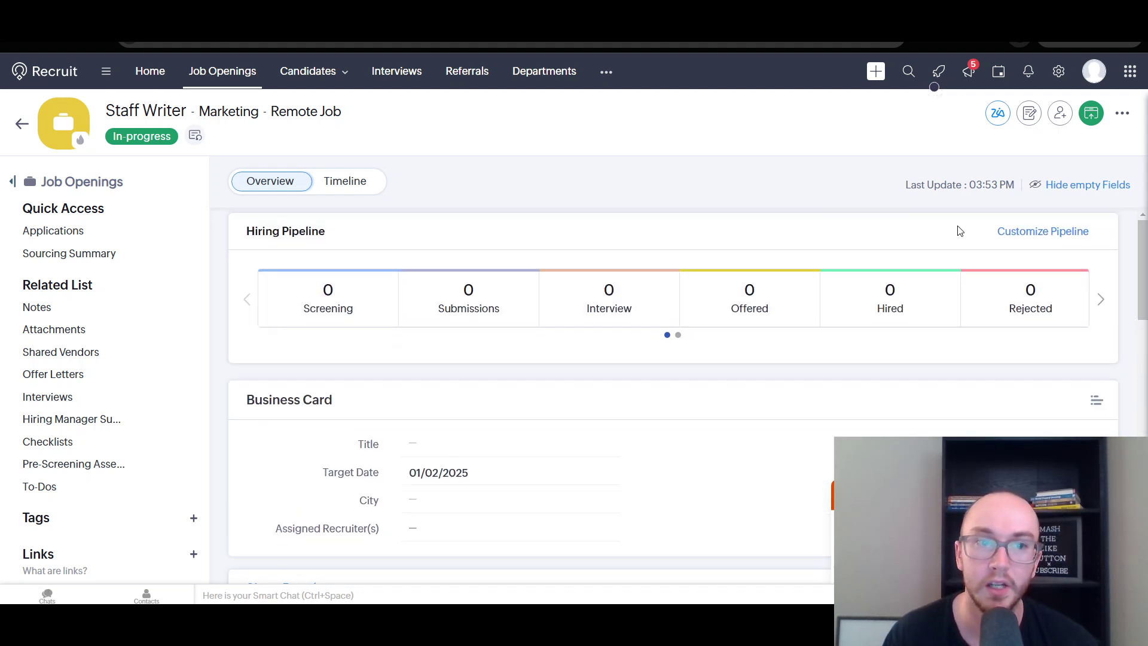
left_click(357, 187)
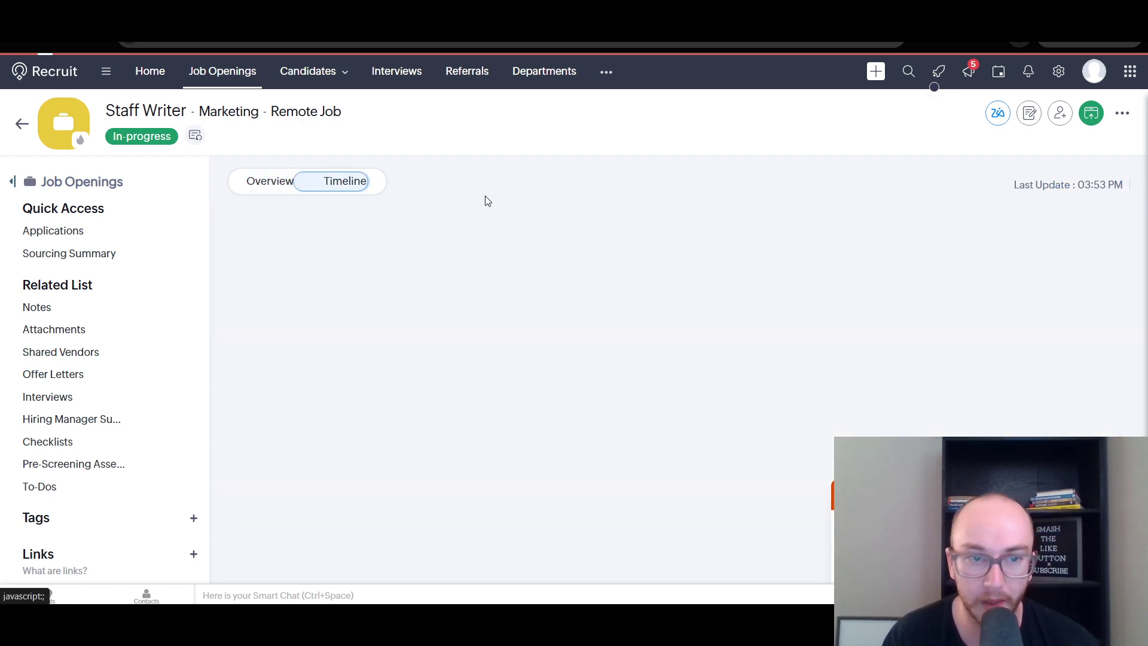
scroll(471, 449, "down", 4)
scroll(471, 450, "up", 4)
scroll(471, 450, "down", 1)
scroll(472, 450, "down", 3)
scroll(471, 450, "up", 4)
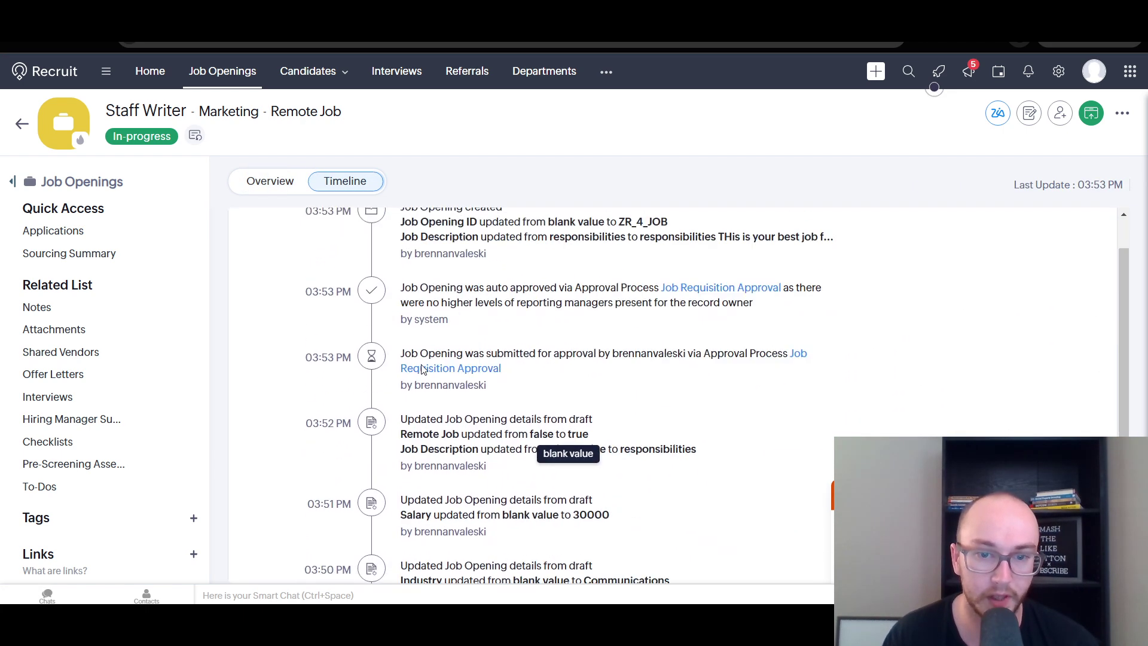
Step: Back on Overview, show the publishing options, then go to the Job Openings list
left_click(267, 184)
left_click(108, 254)
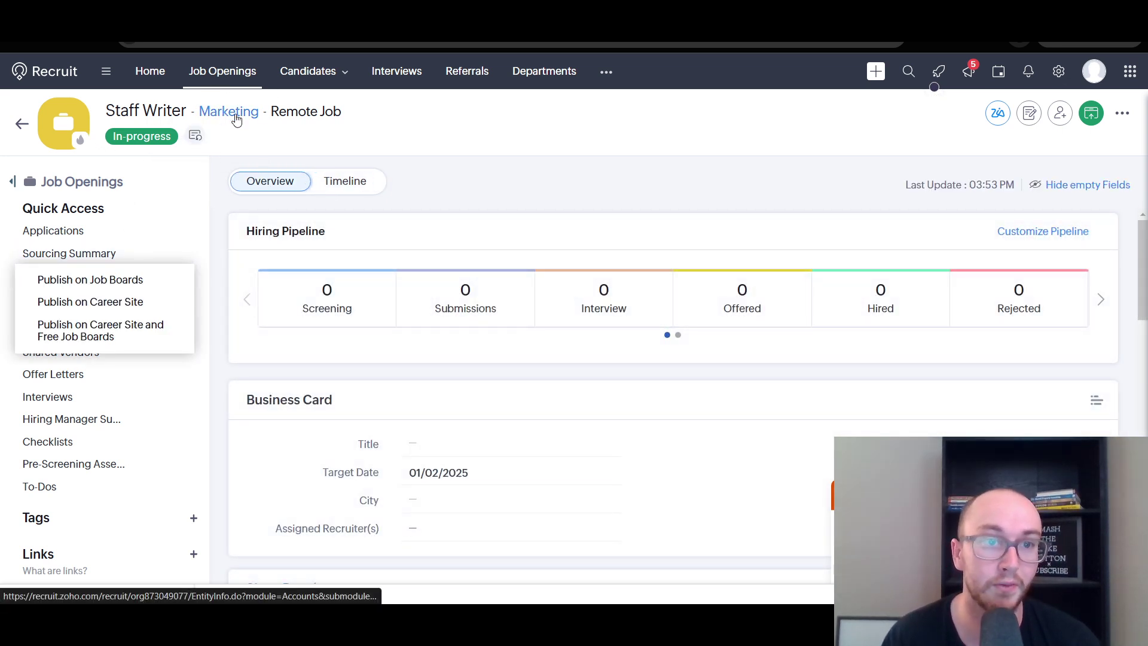
left_click(213, 90)
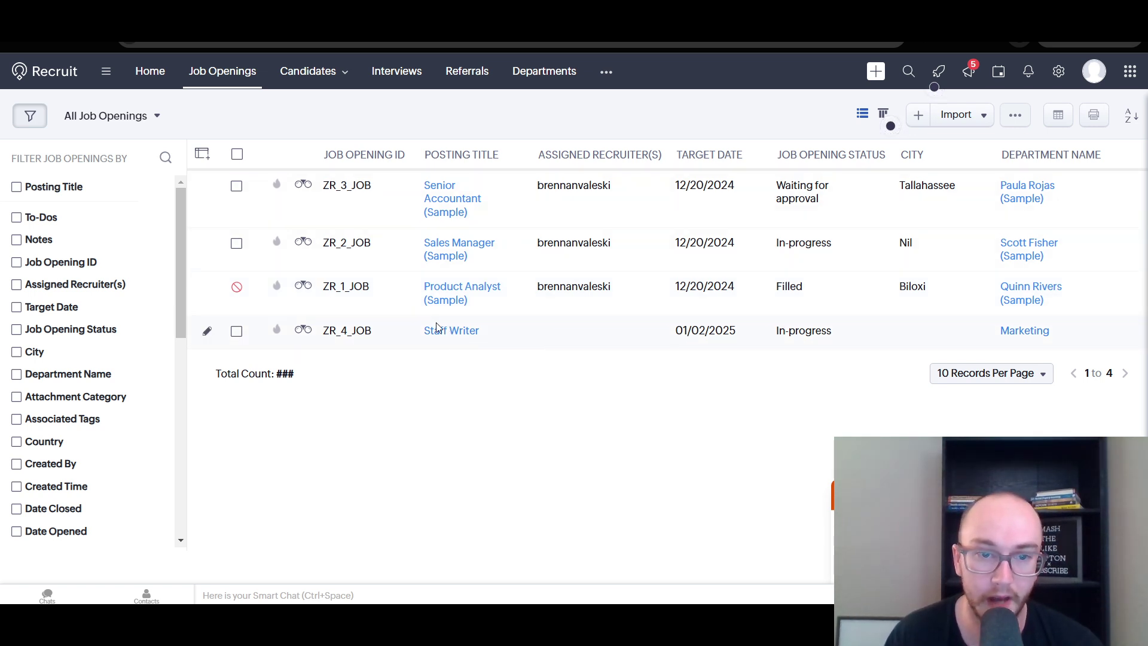
Step: Open the Product Analyst (Sample) job opening and scroll through its details
left_click(457, 299)
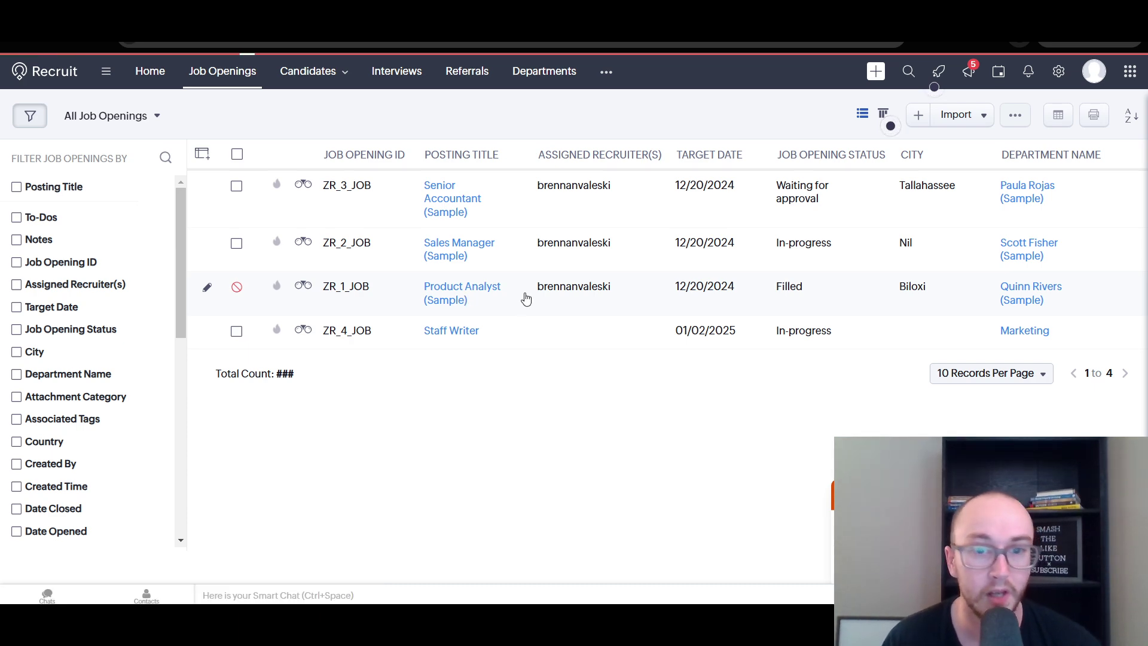
scroll(619, 500, "down", 10)
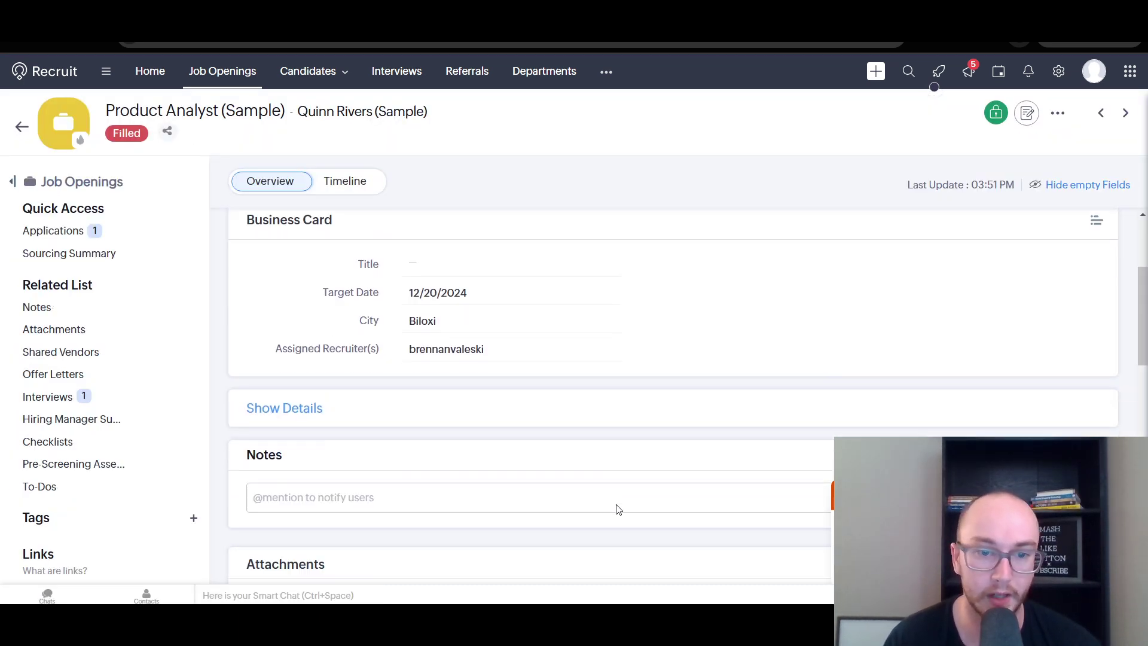
scroll(619, 500, "up", 3)
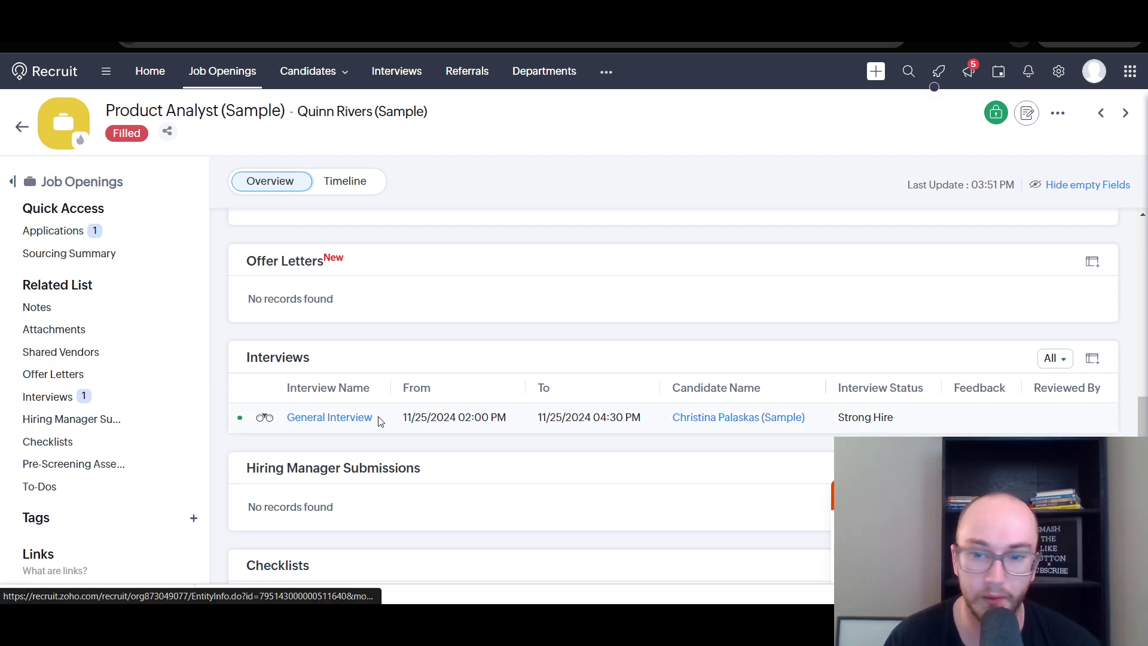
scroll(550, 425, "down", 1)
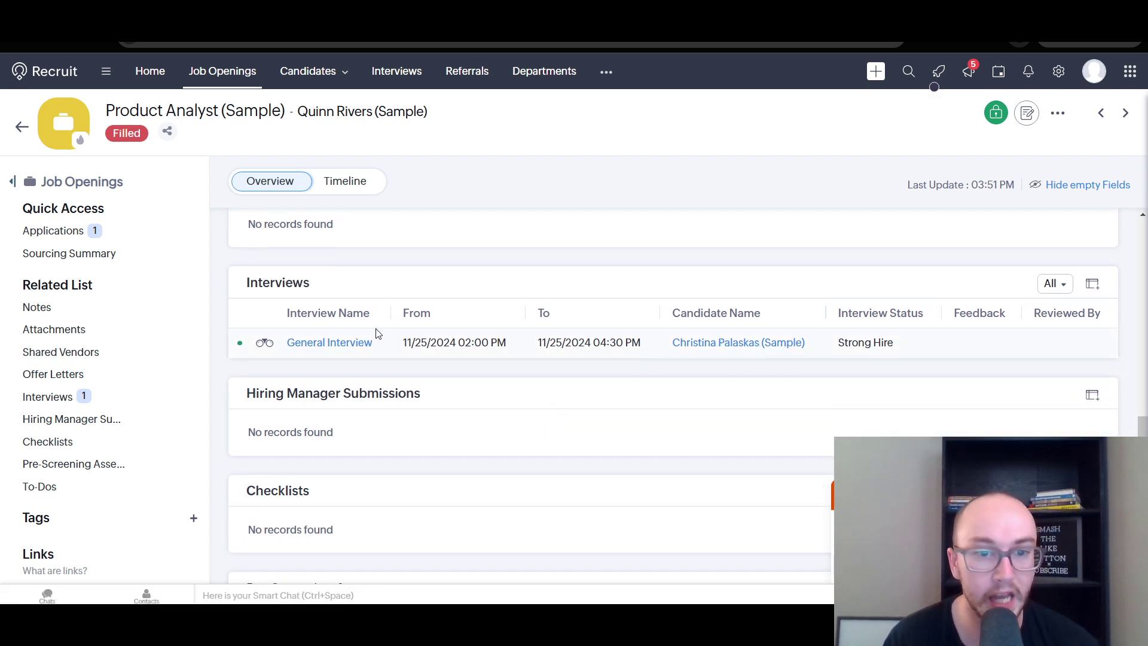
Step: View its General Interview record, return to the opening, then go back to the job openings list
left_click(340, 346)
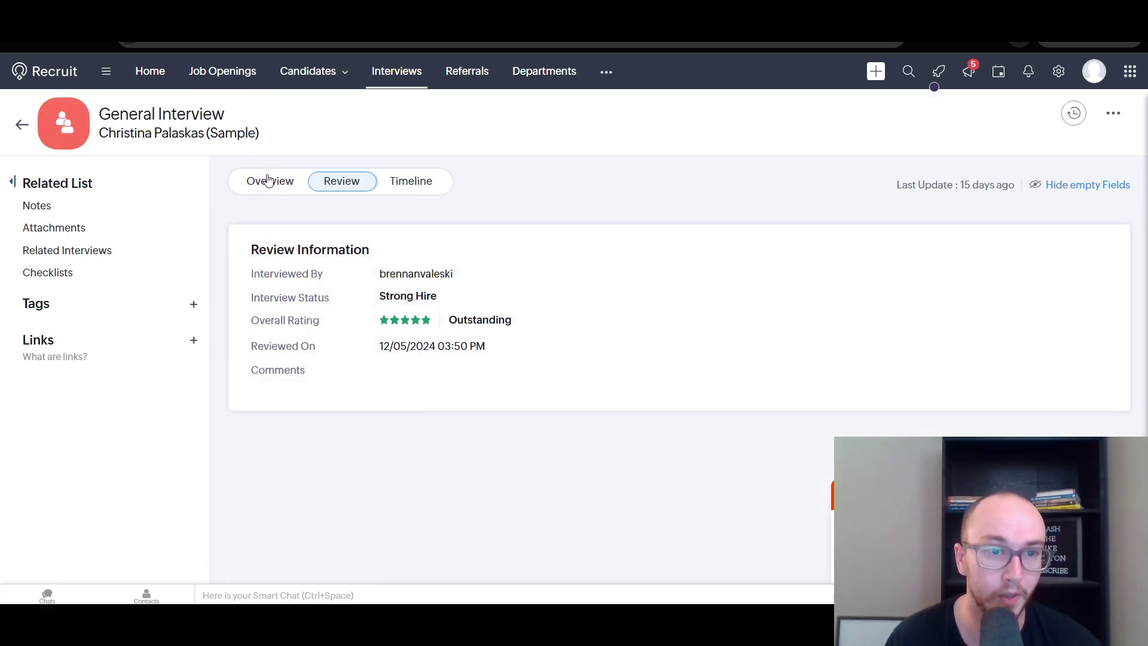
left_click(197, 141)
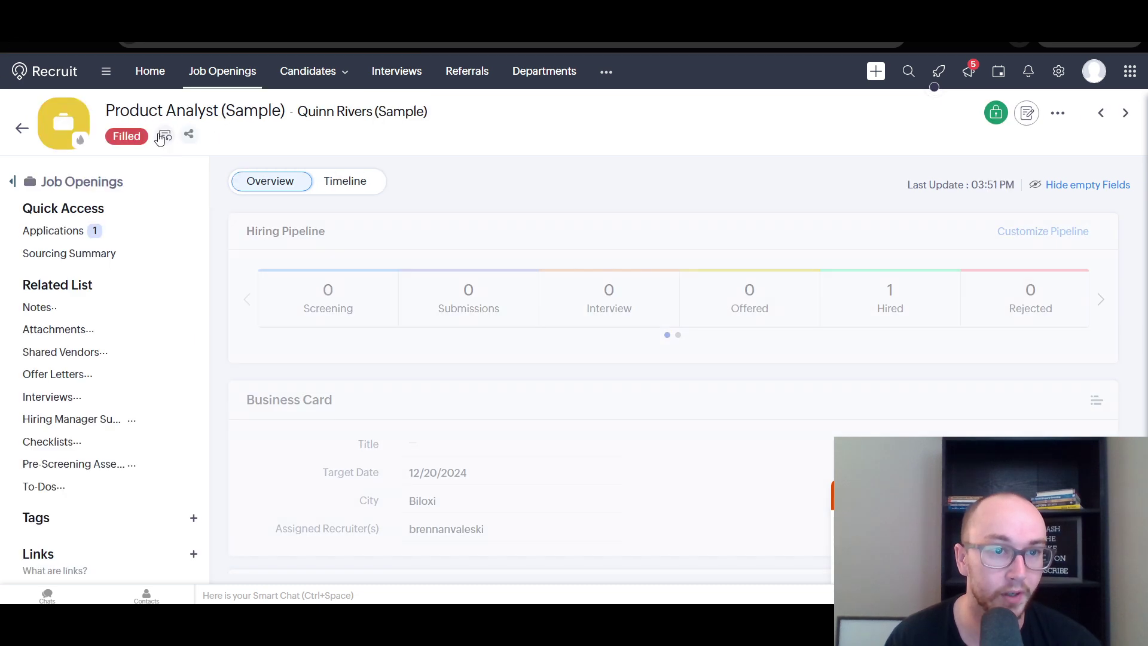
scroll(752, 439, "down", 4)
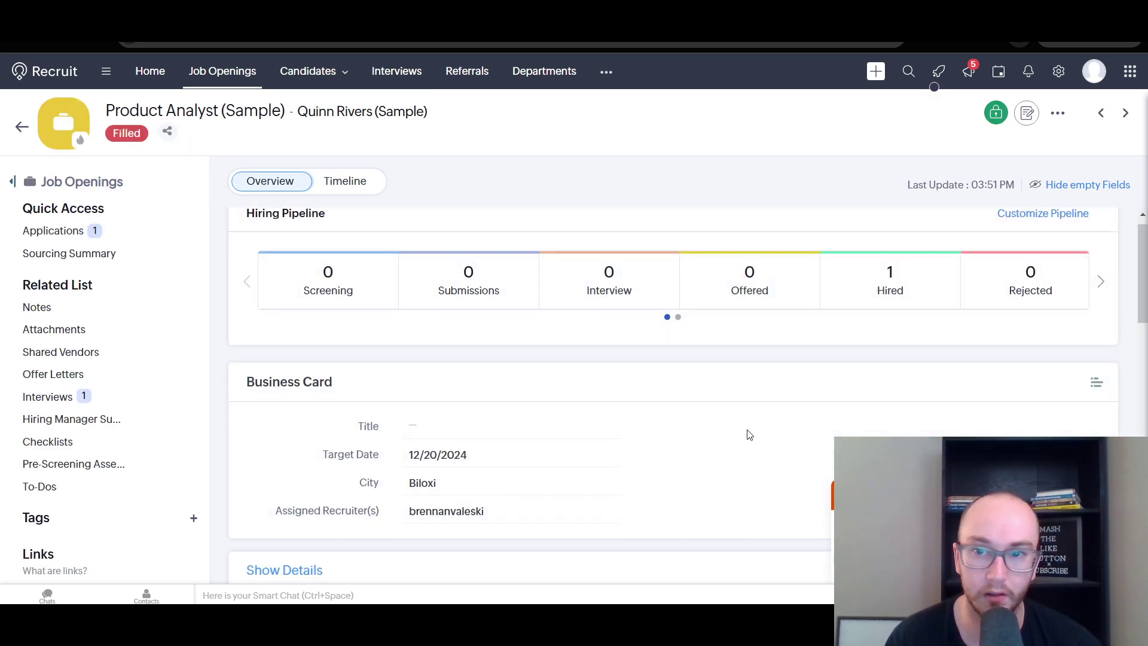
scroll(472, 427, "up", 3)
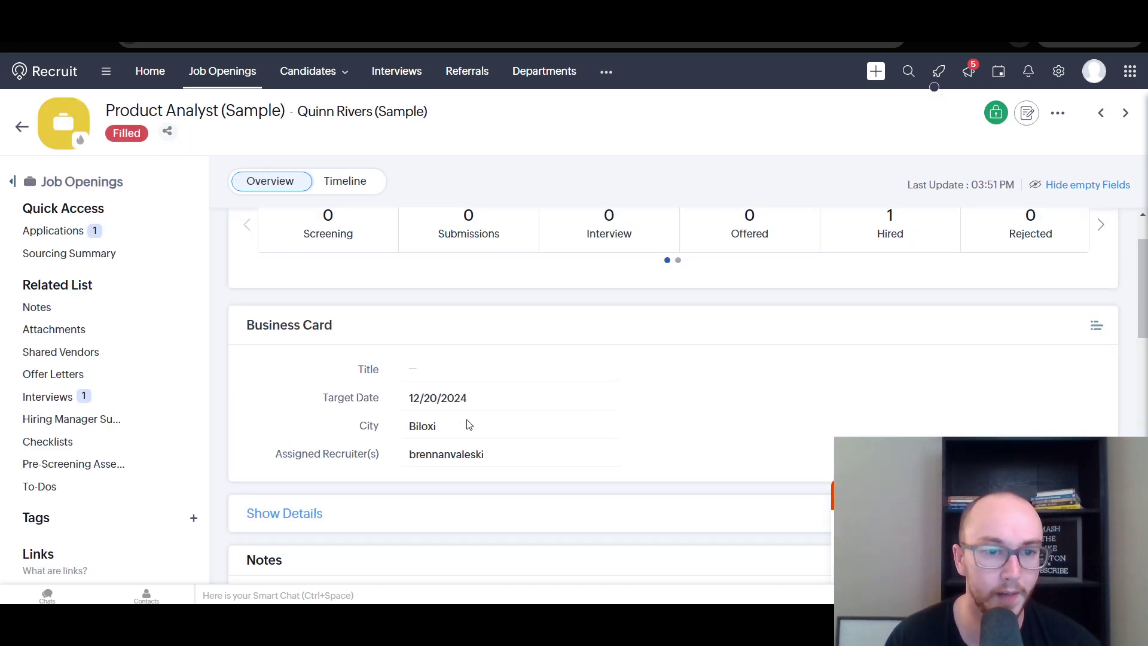
scroll(411, 544, "down", 6)
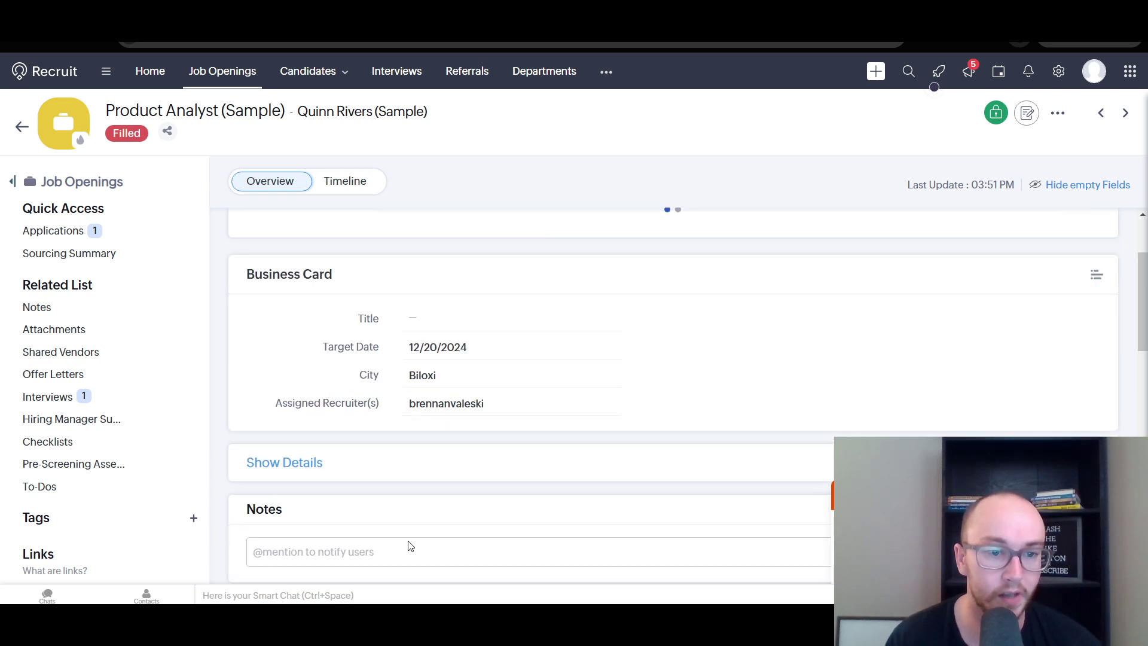
scroll(359, 502, "down", 1)
key("alt+Left")
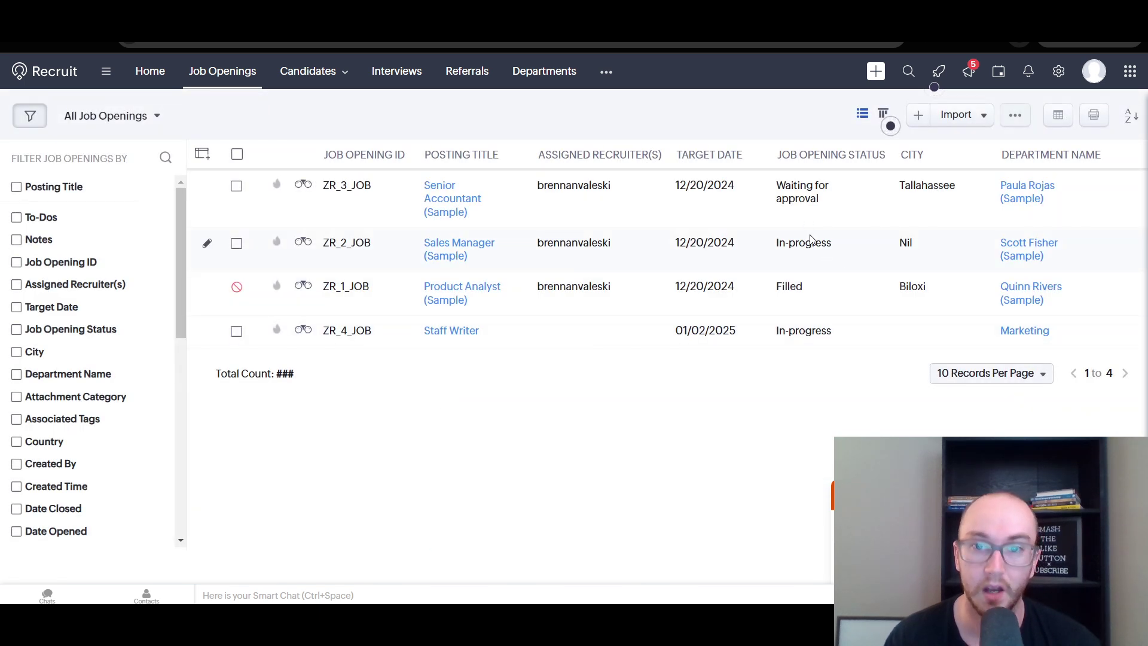
Step: Browse the Sales Manager (Sample) opening, then go back to the sample General Interview record
left_click(453, 249)
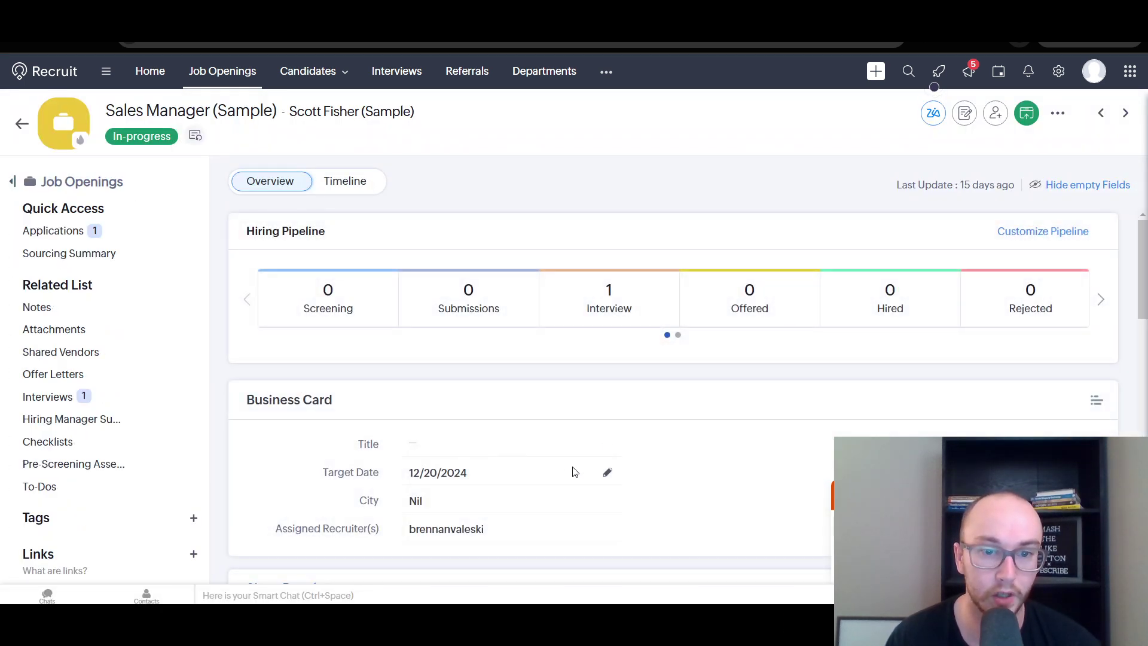
scroll(574, 470, "down", 10)
scroll(579, 472, "down", 5)
scroll(579, 473, "up", 5)
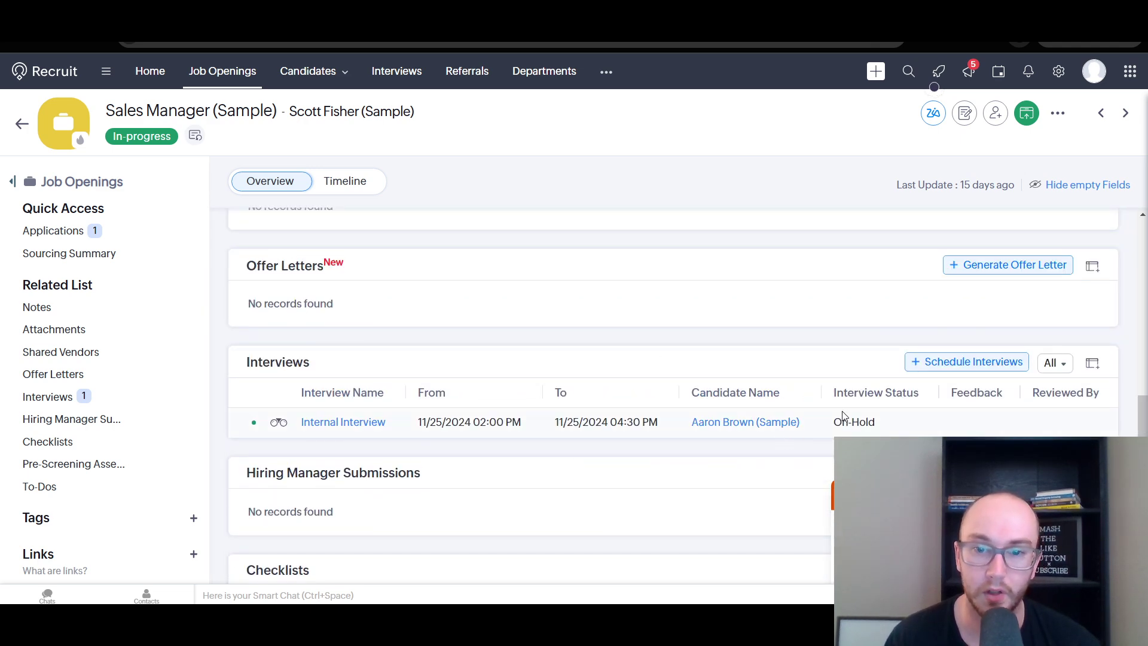
scroll(781, 441, "up", 5)
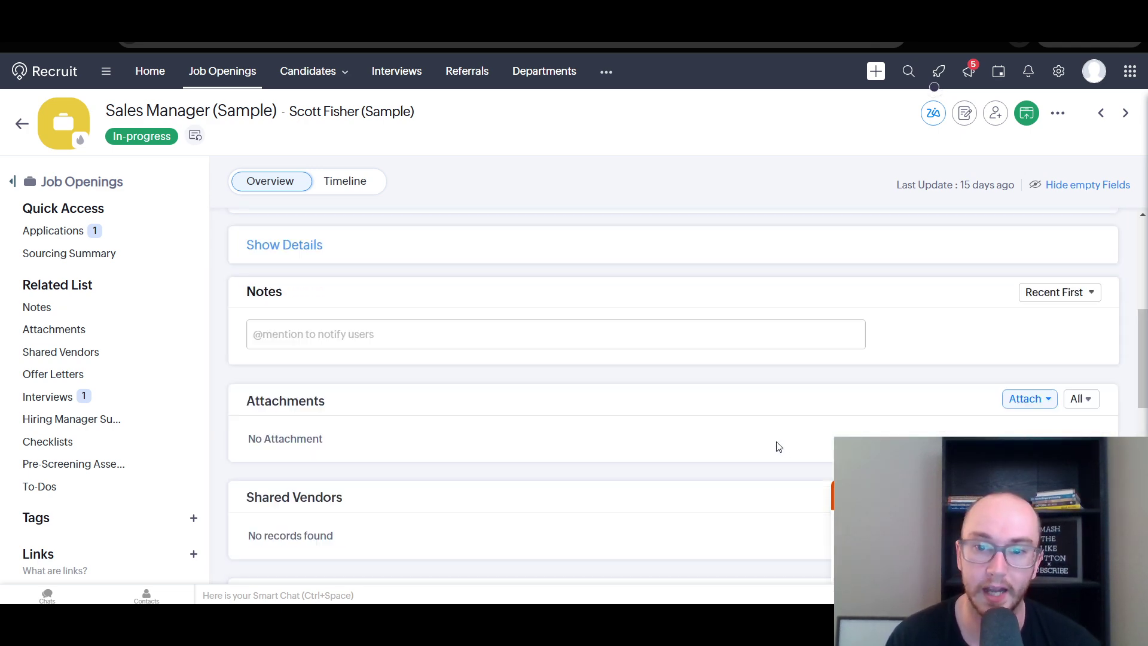
scroll(783, 434, "down", 9)
scroll(778, 376, "up", 1)
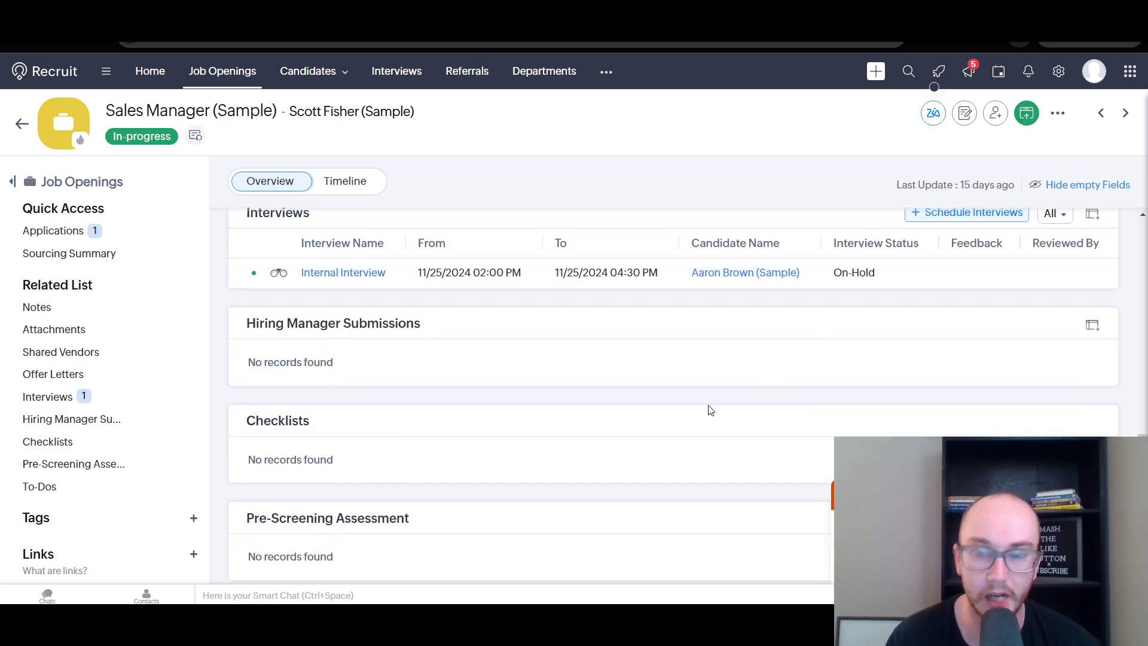
scroll(568, 422, "up", 10)
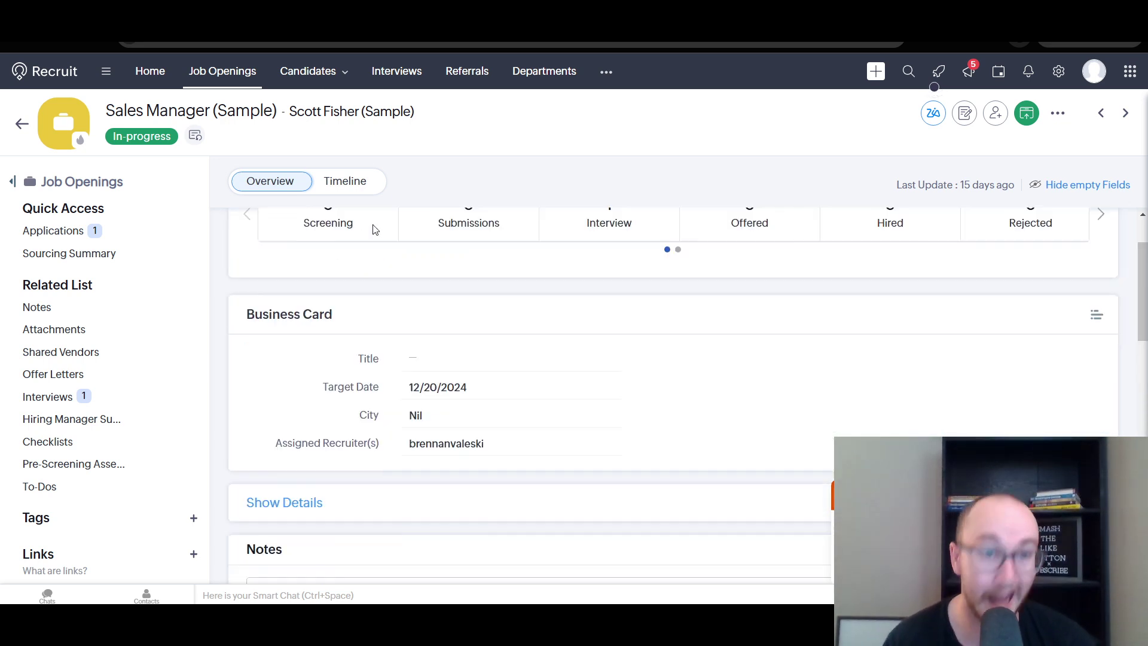
mouse_move(314, 67)
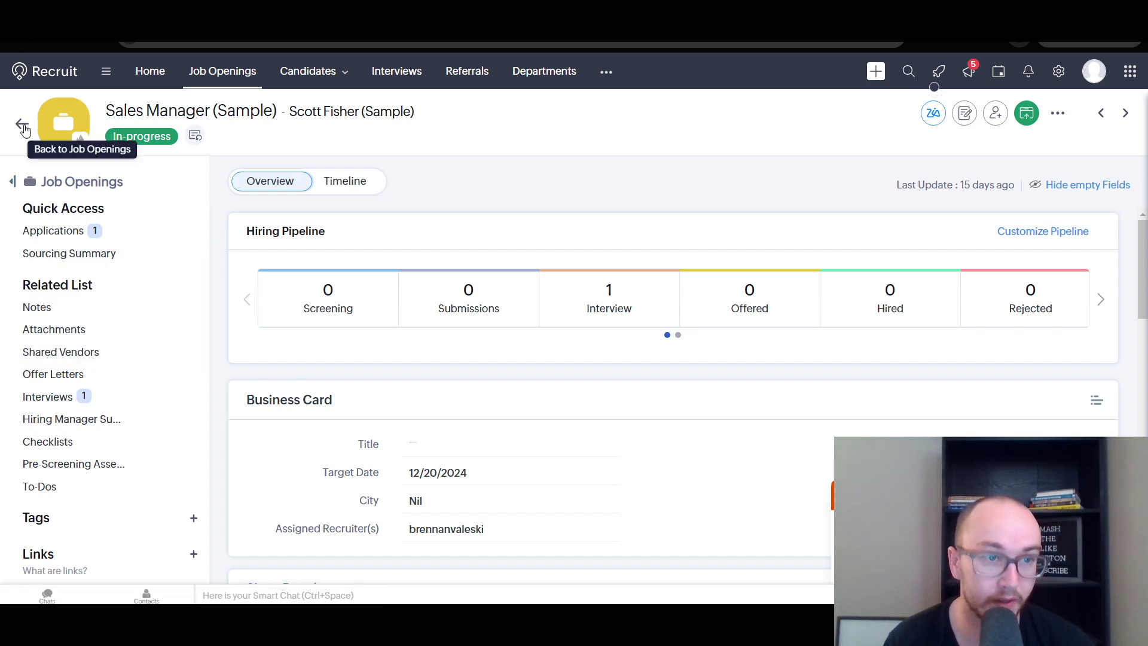
key("alt+Left")
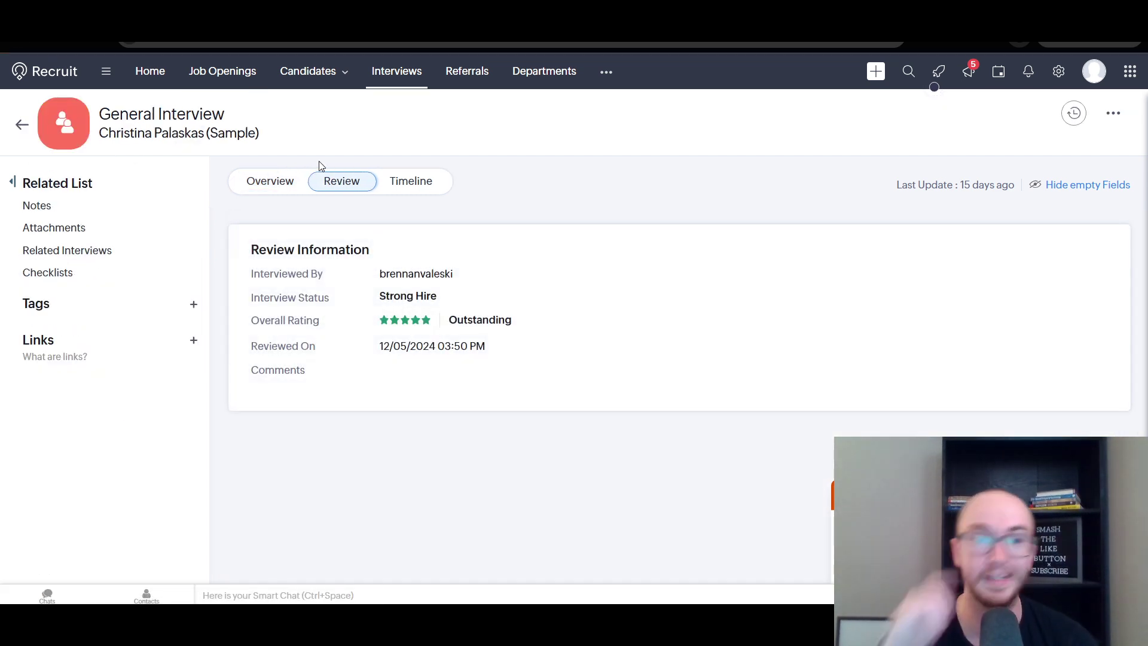
left_click(157, 76)
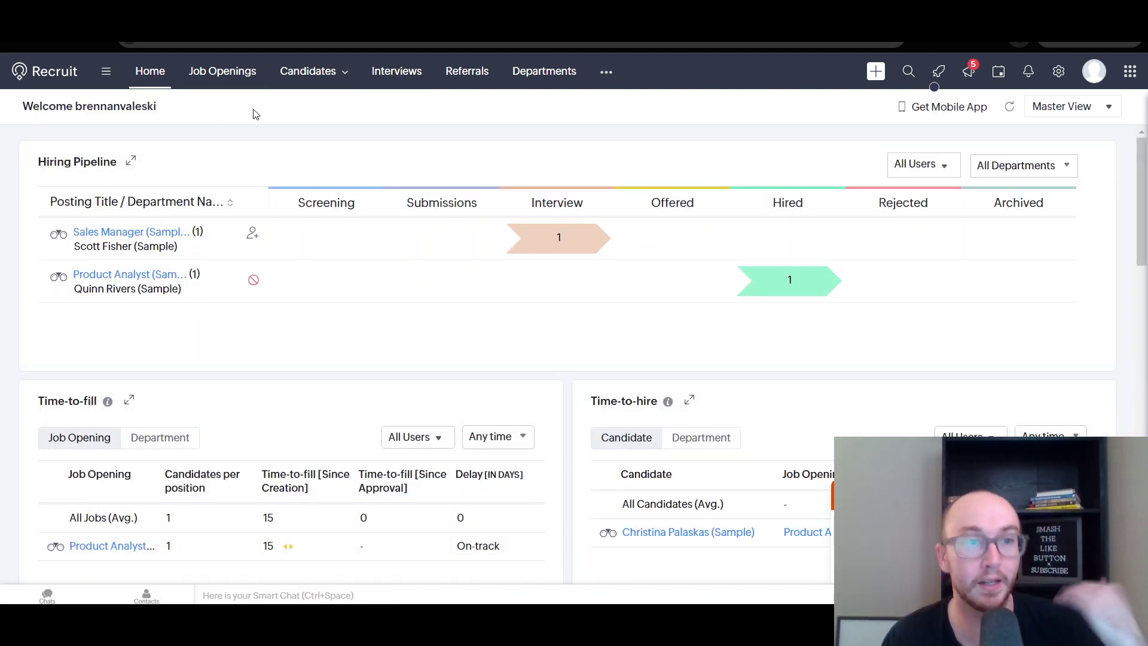
scroll(409, 443, "down", 6)
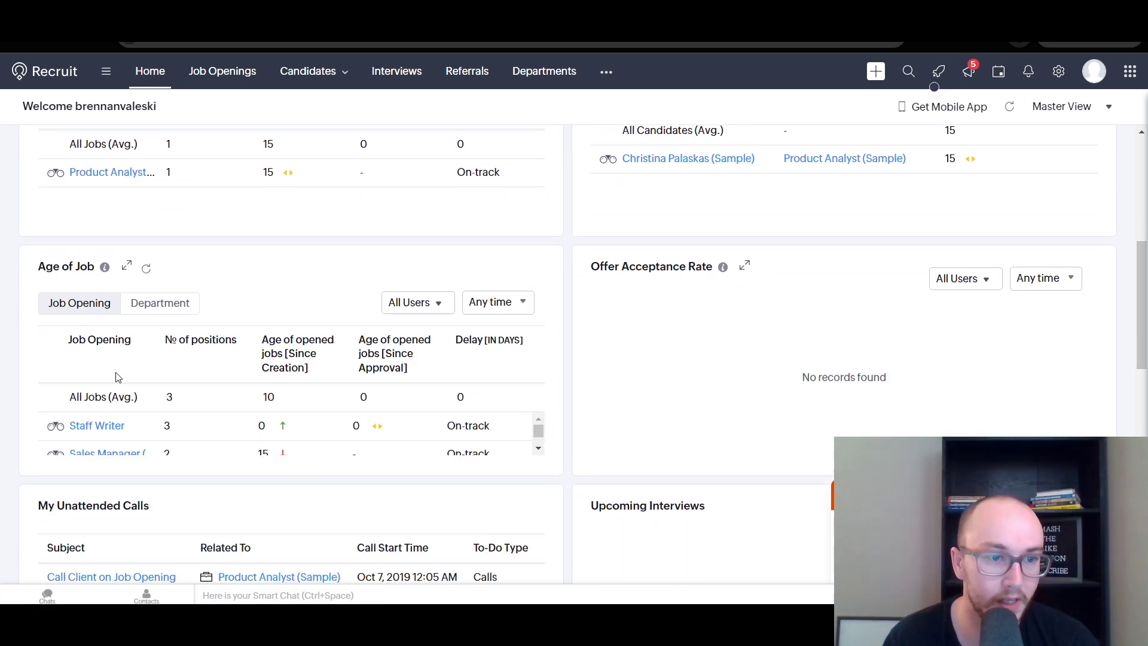
scroll(487, 441, "down", 1)
scroll(488, 441, "up", 1)
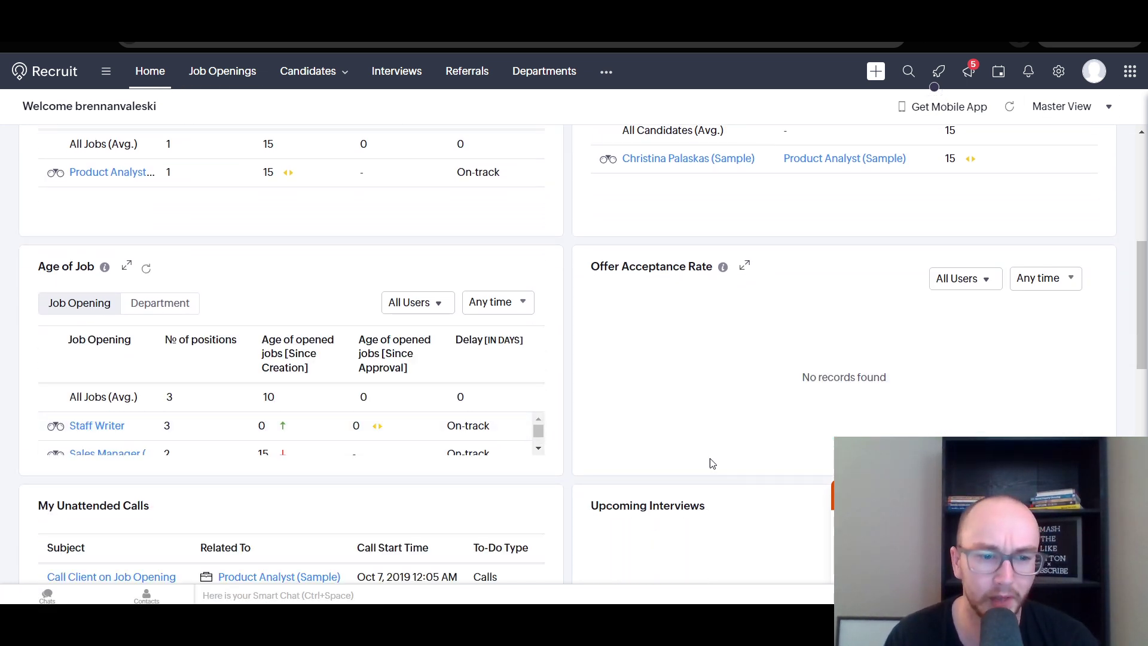
scroll(725, 490, "down", 4)
scroll(488, 418, "up", 2)
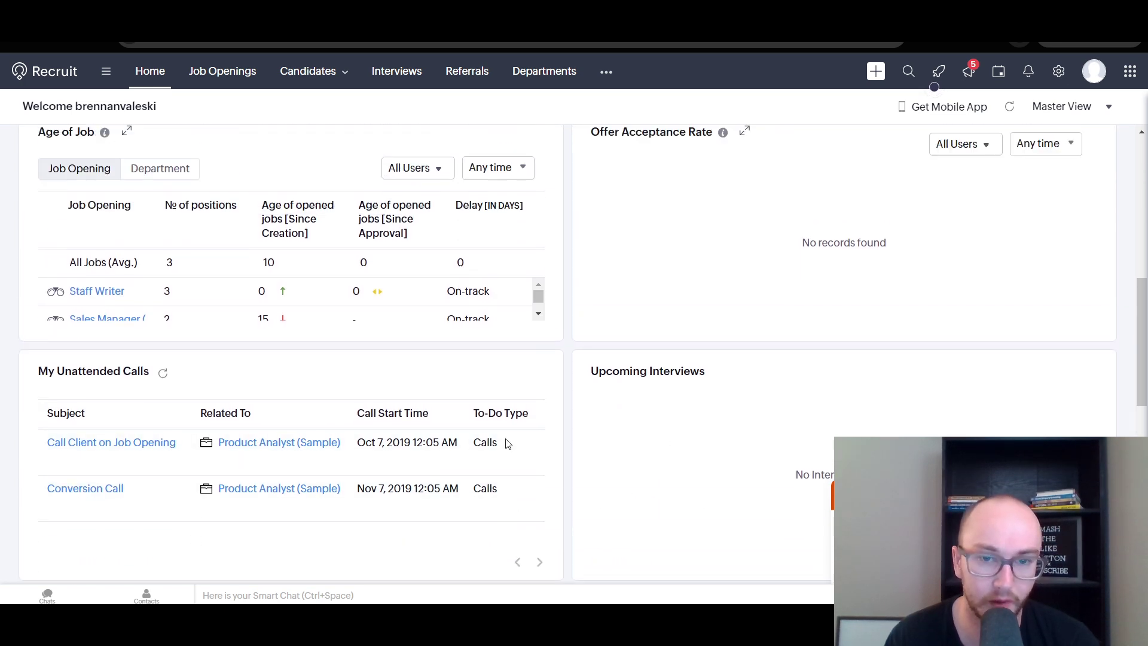
scroll(565, 436, "down", 7)
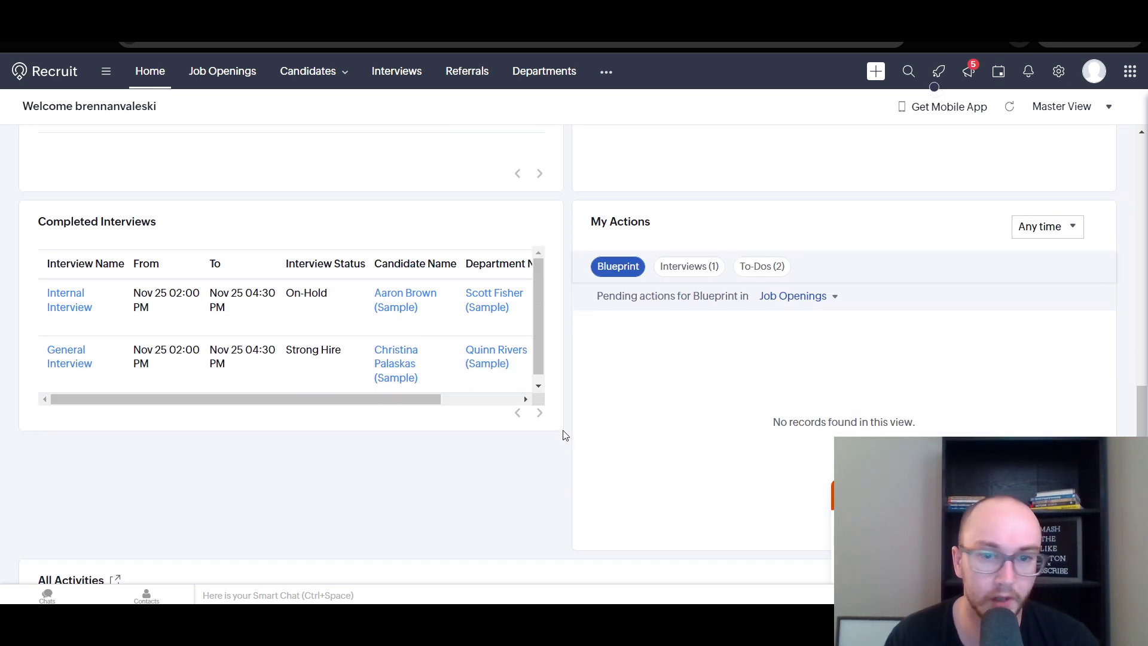
scroll(565, 436, "up", 8)
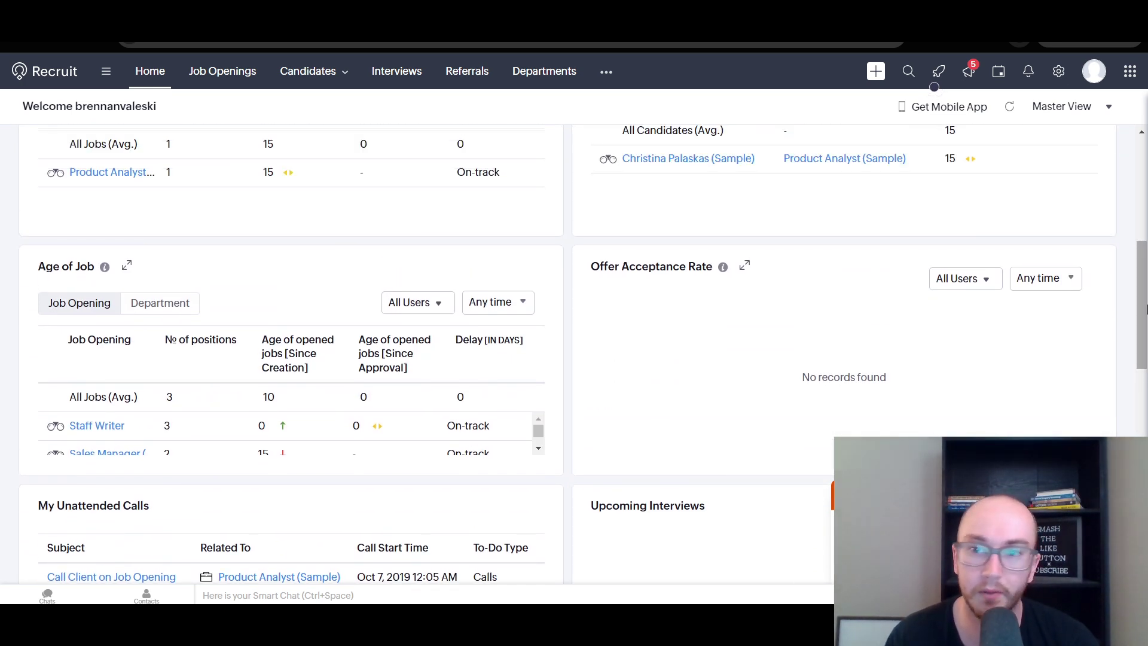
left_click_drag(1142, 308, 1141, 192)
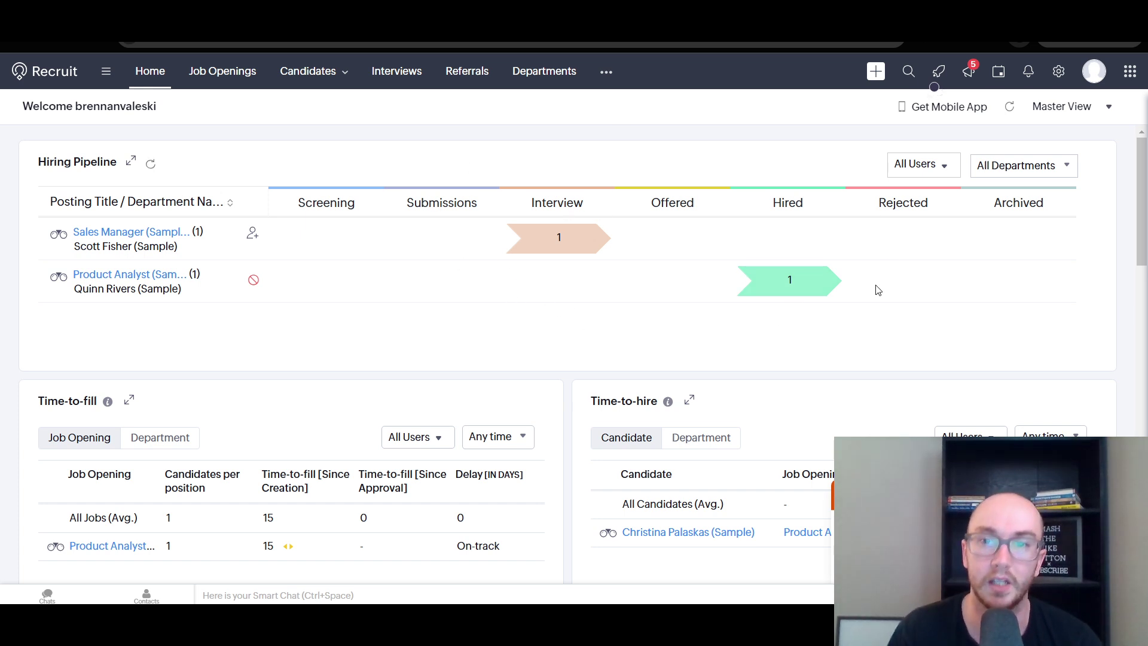
left_click(1034, 168)
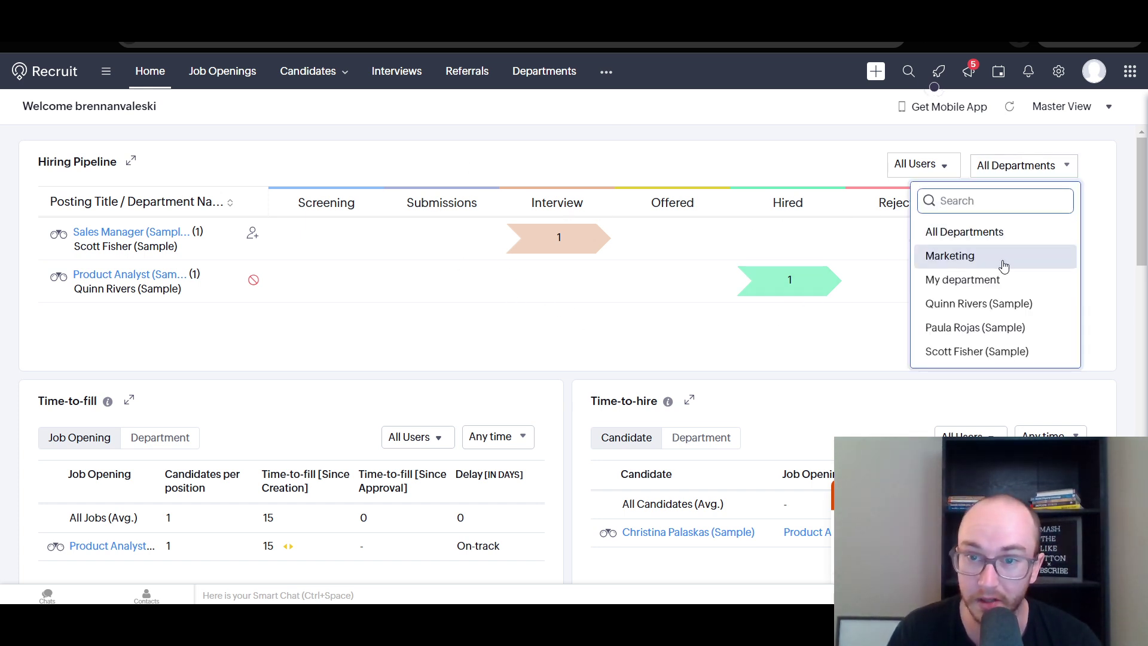
left_click(945, 161)
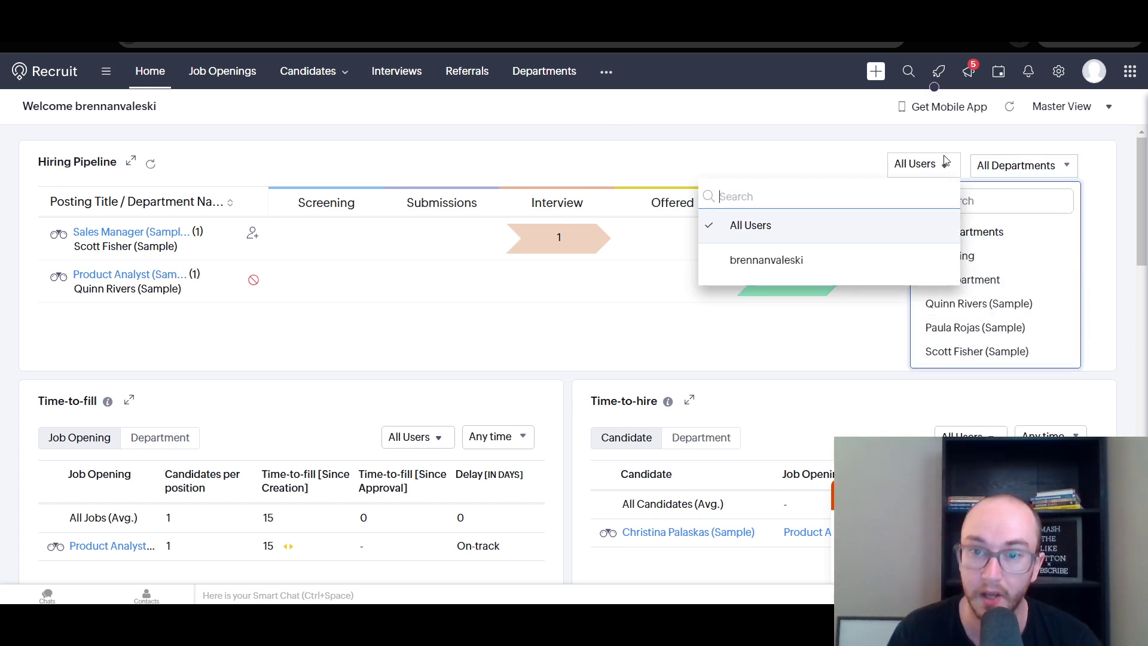
left_click(794, 134)
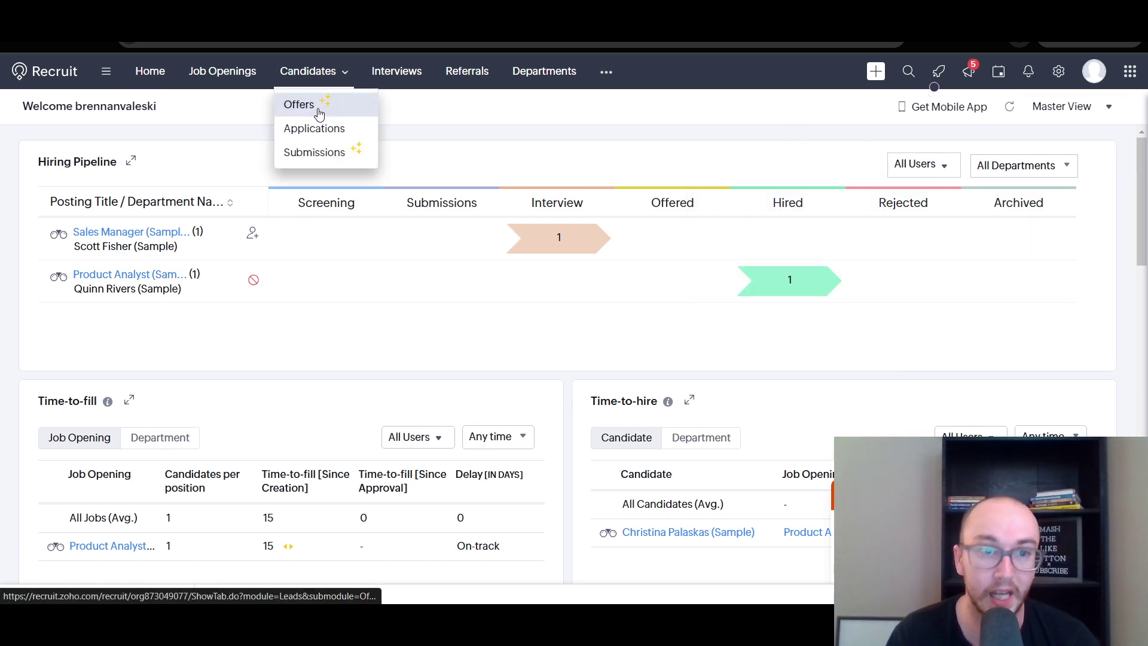
Step: Open the hired candidate's record from the Candidates list and return to the list
left_click(305, 71)
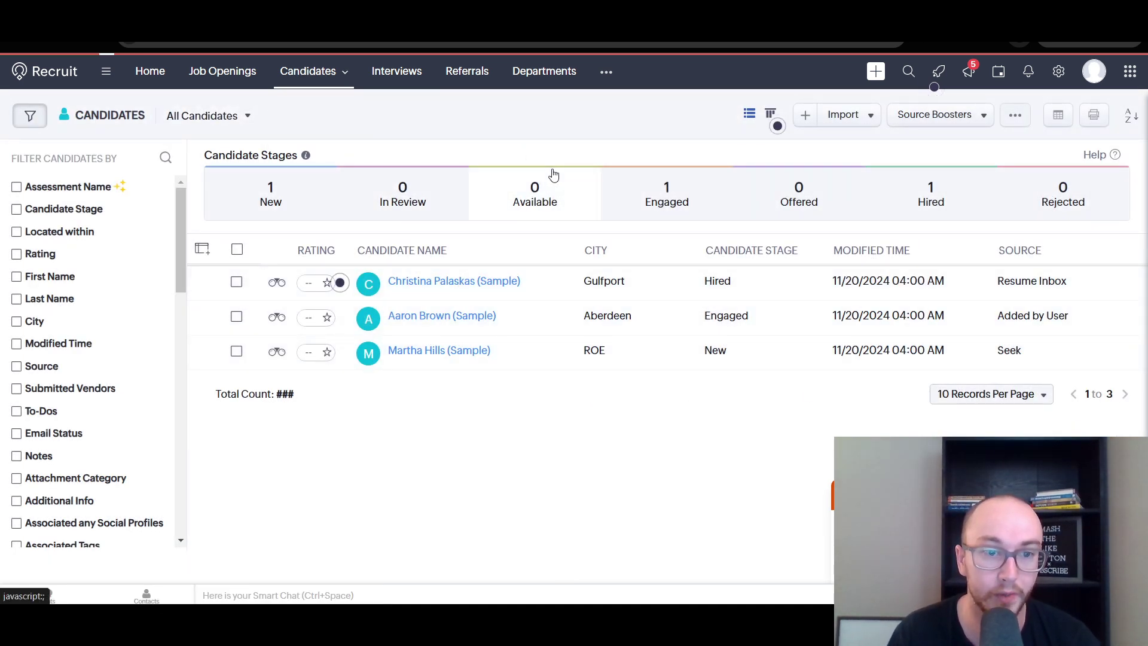
left_click(454, 281)
scroll(446, 338, "down", 4)
scroll(443, 329, "down", 6)
scroll(472, 418, "up", 8)
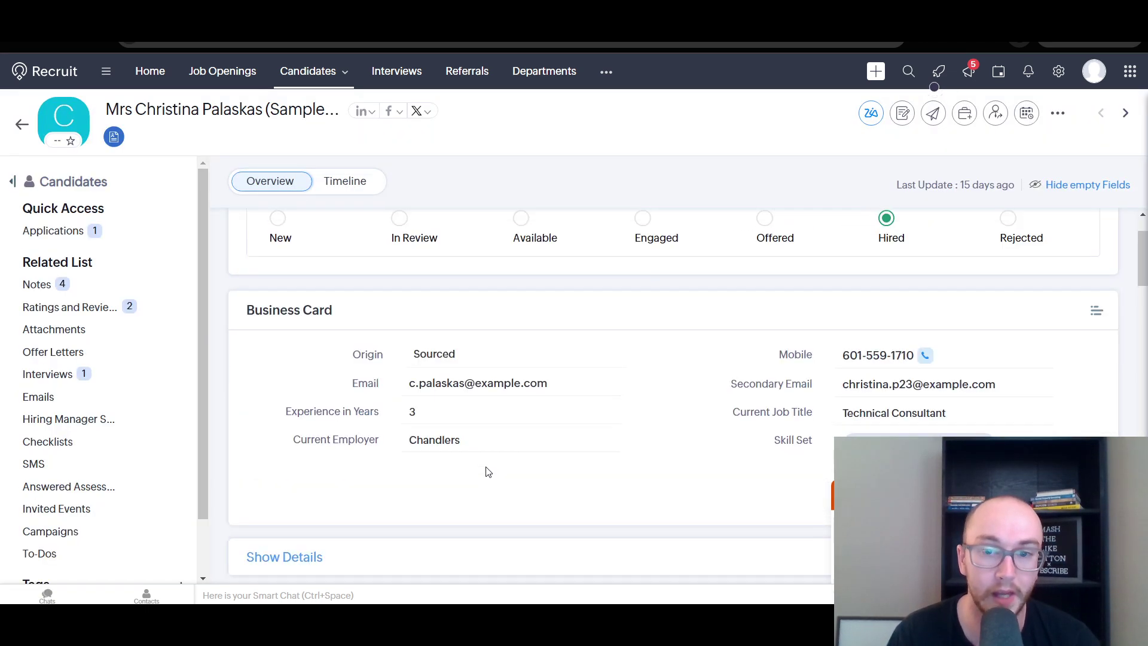
scroll(488, 472, "up", 1)
scroll(731, 523, "down", 1)
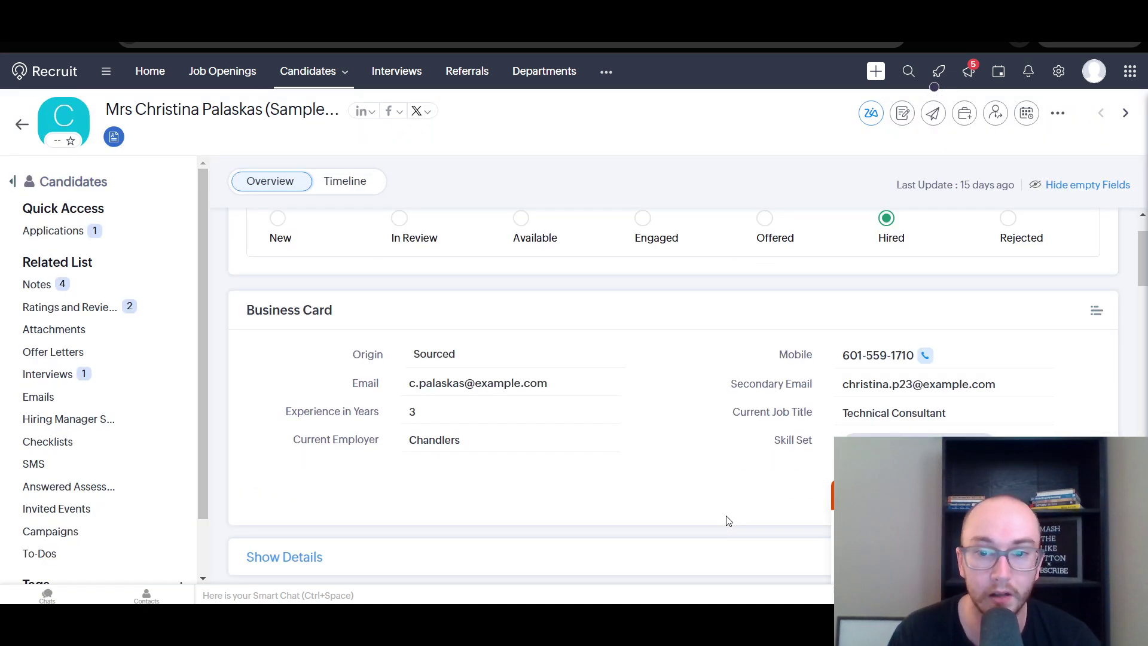
scroll(729, 520, "up", 1)
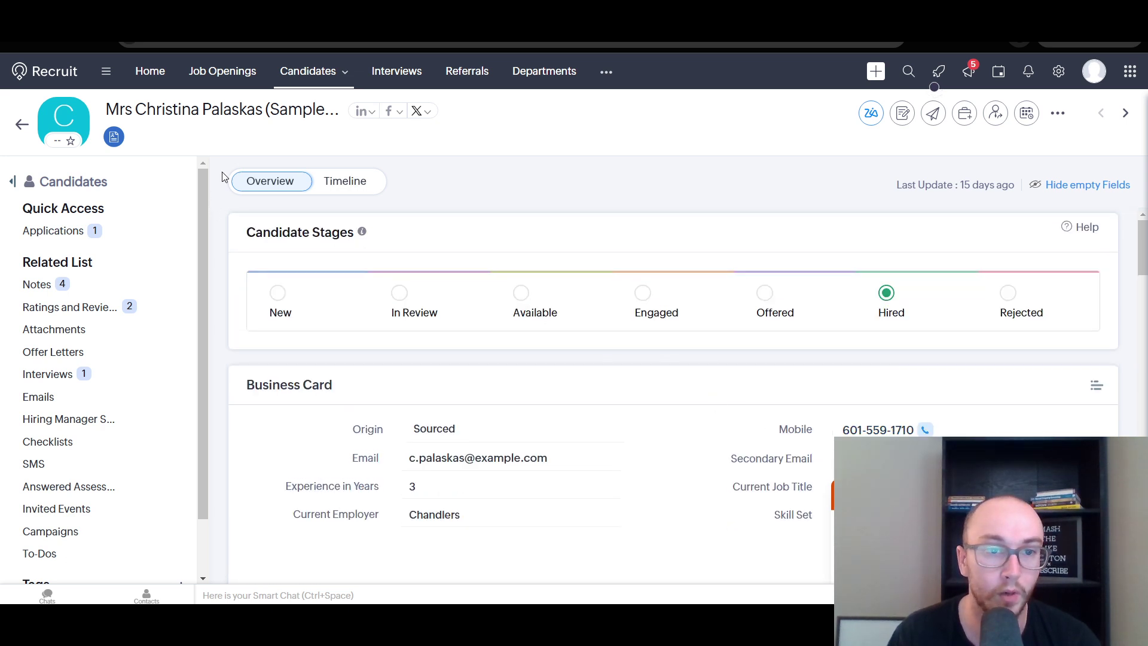
left_click(22, 124)
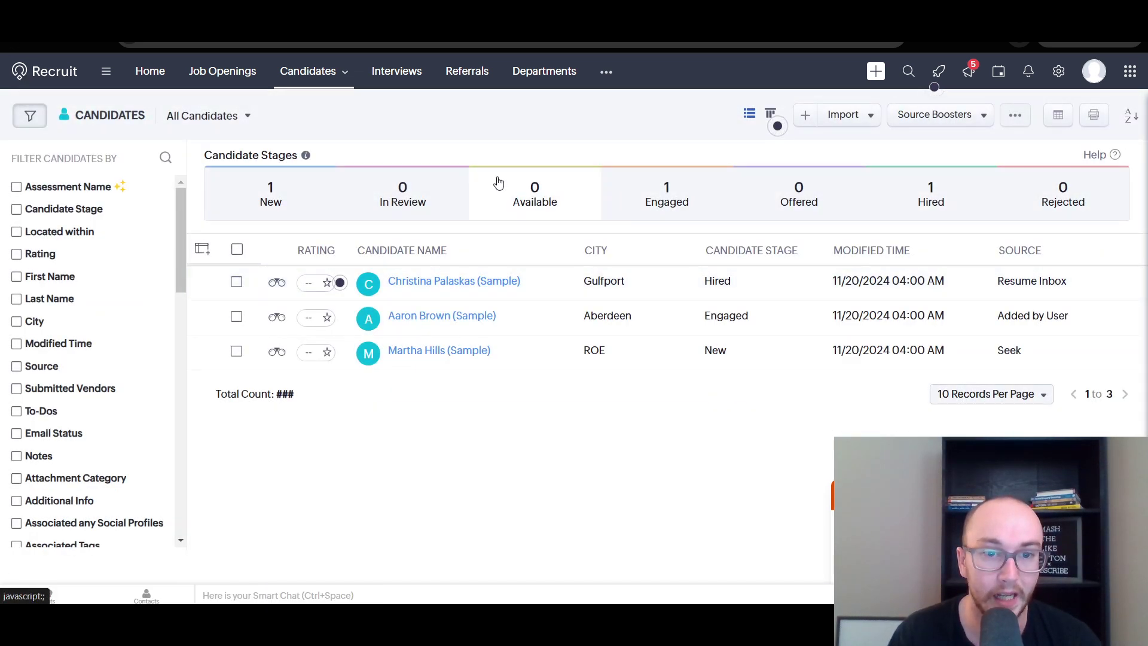
Step: View the Offers, Interviews and Referrals pages
mouse_move(311, 72)
left_click(315, 110)
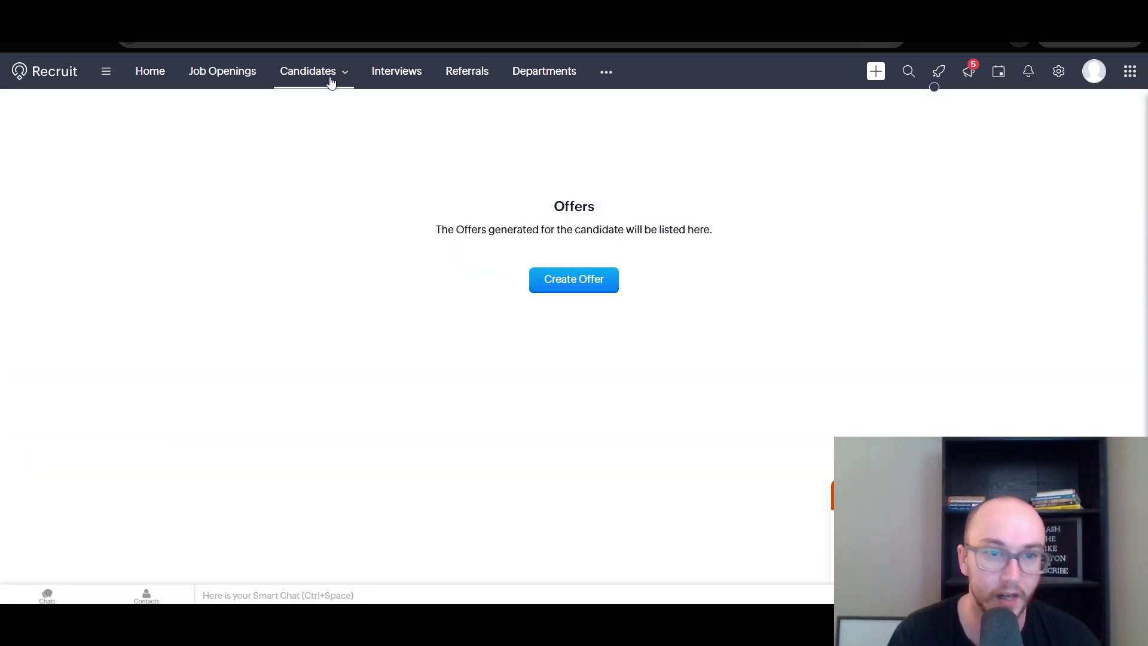
mouse_move(311, 71)
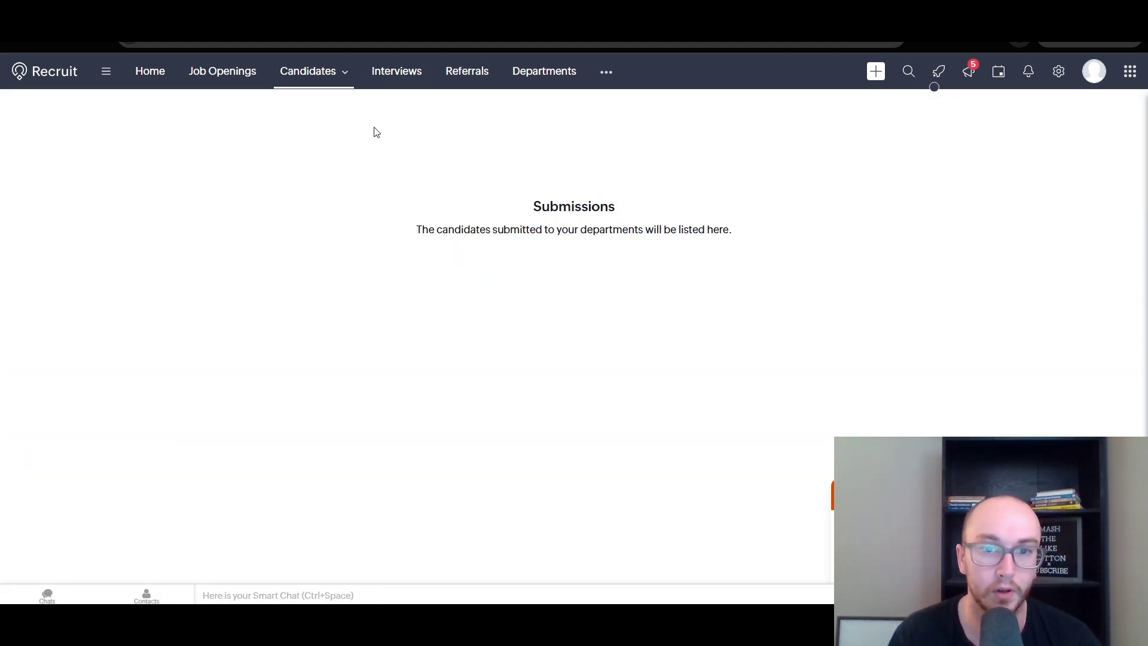
left_click(418, 72)
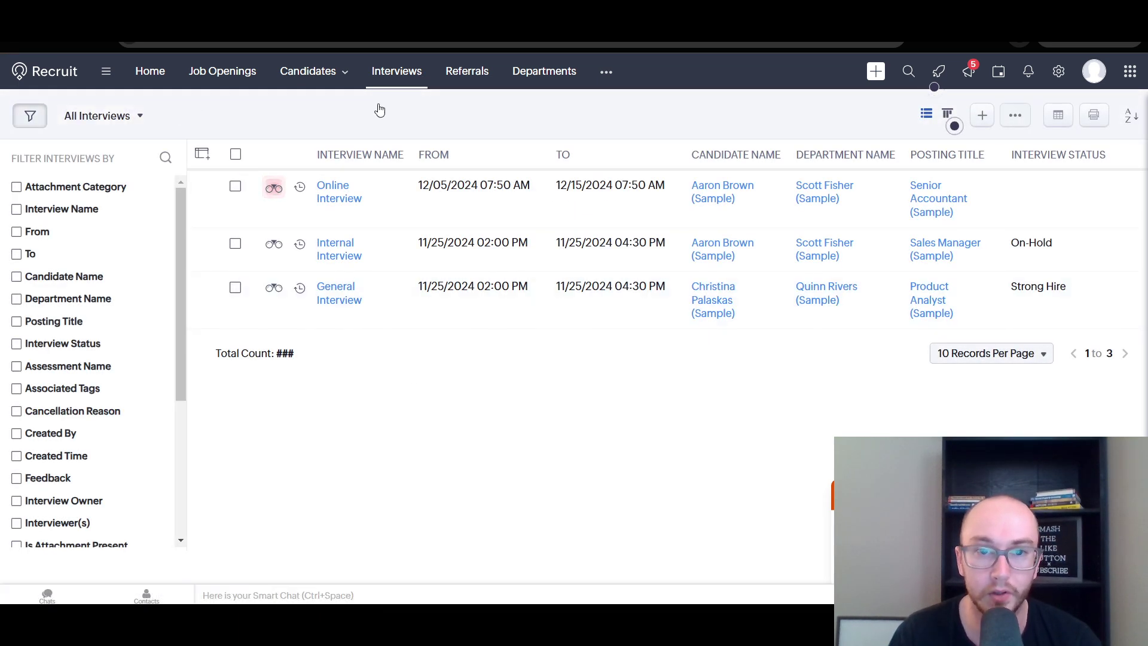
left_click(467, 71)
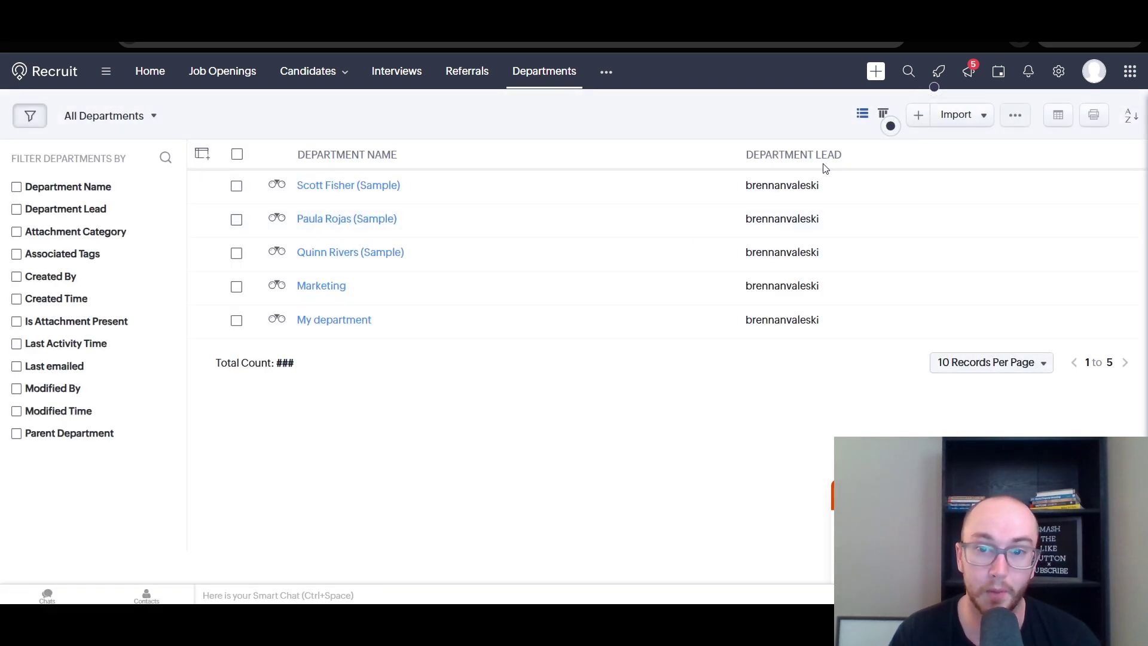
Step: Glance over the Home dashboard, then show Job Openings and the Other Modules menu
left_click(134, 72)
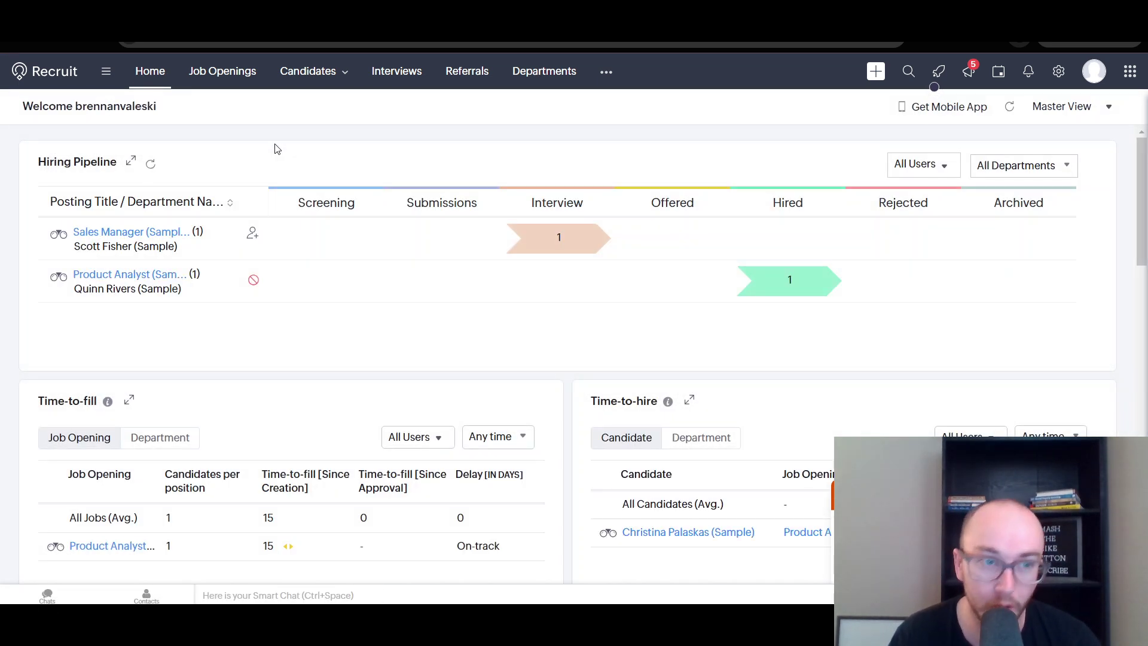
scroll(1139, 251, "down", 2)
scroll(1138, 251, "down", 4)
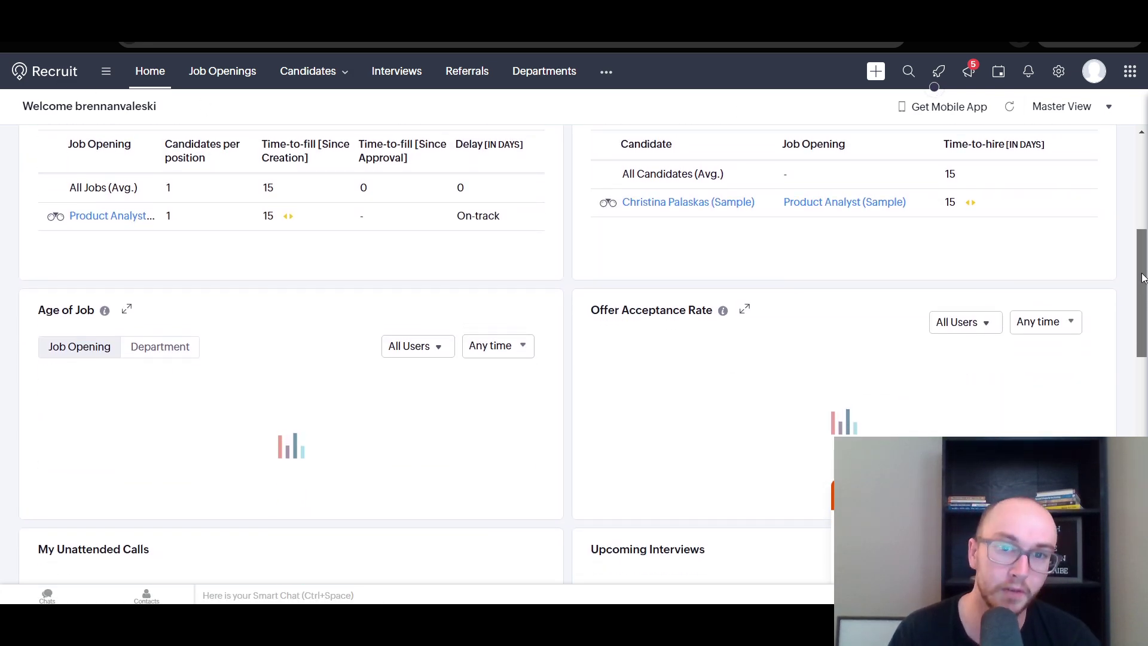
scroll(1142, 277, "up", 6)
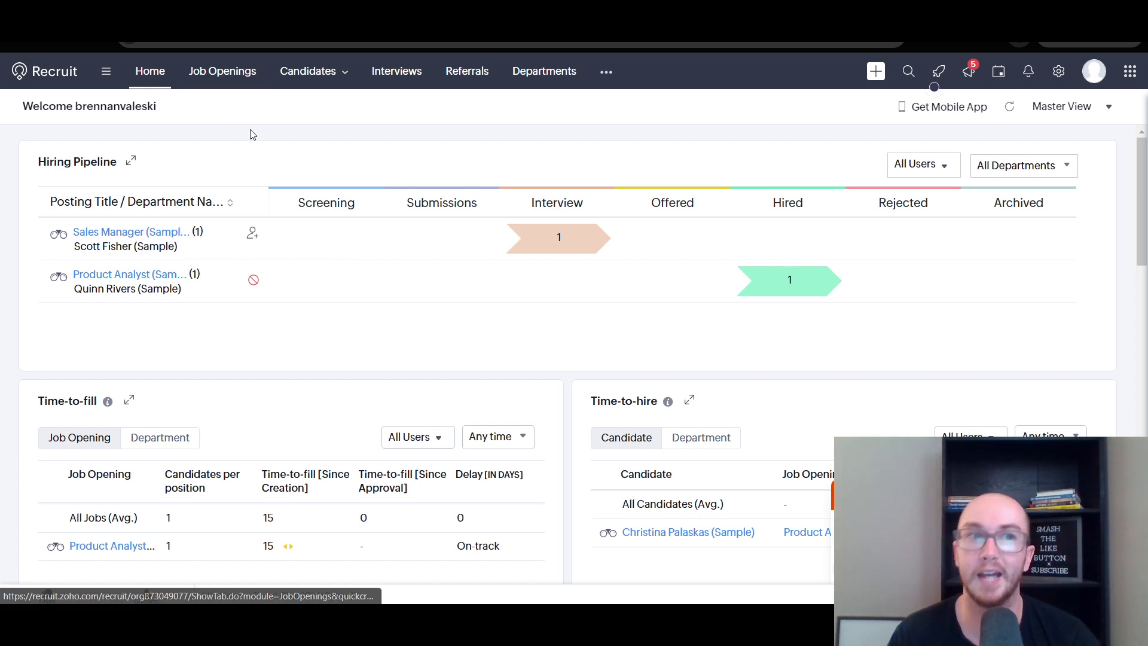
left_click(229, 85)
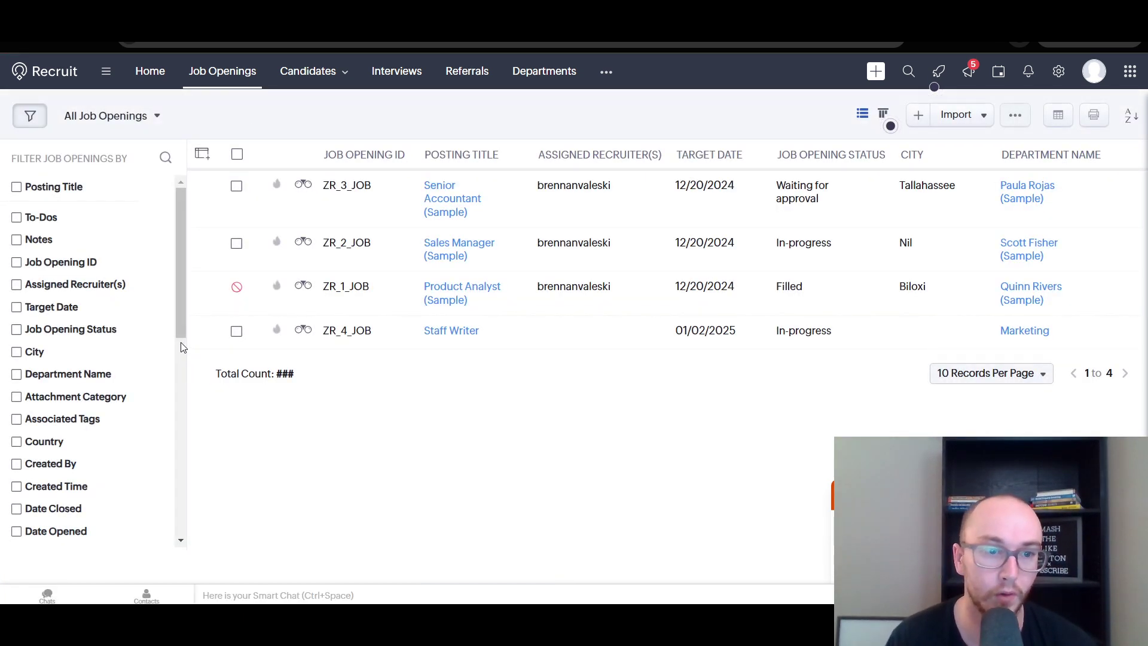
left_click_drag(180, 332, 203, 201)
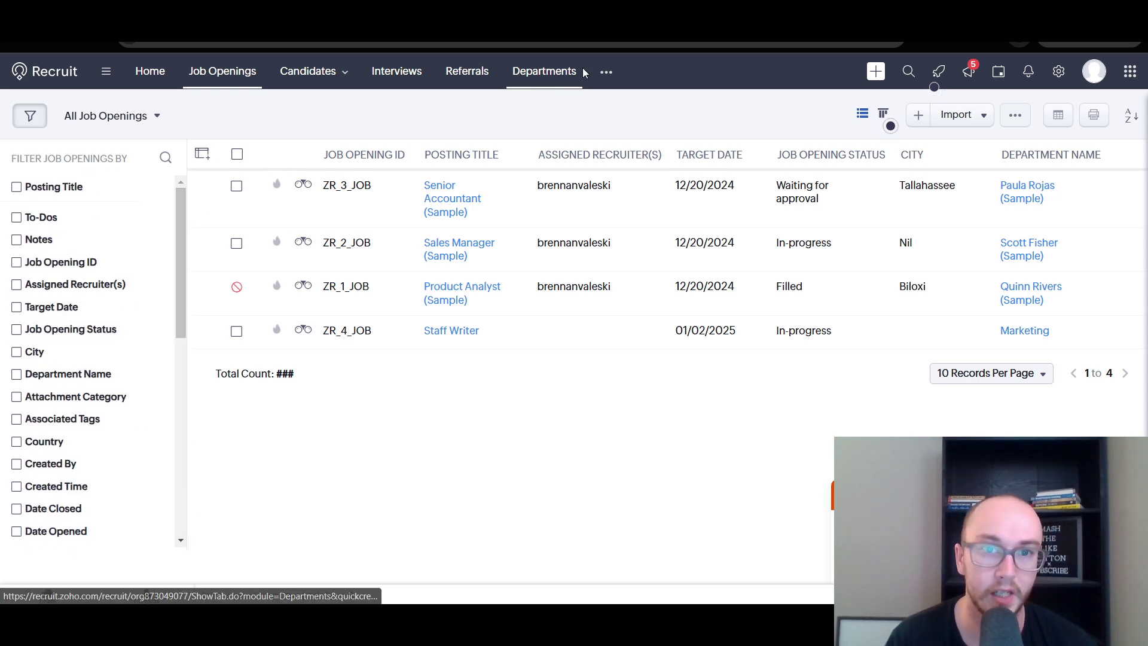
left_click(606, 71)
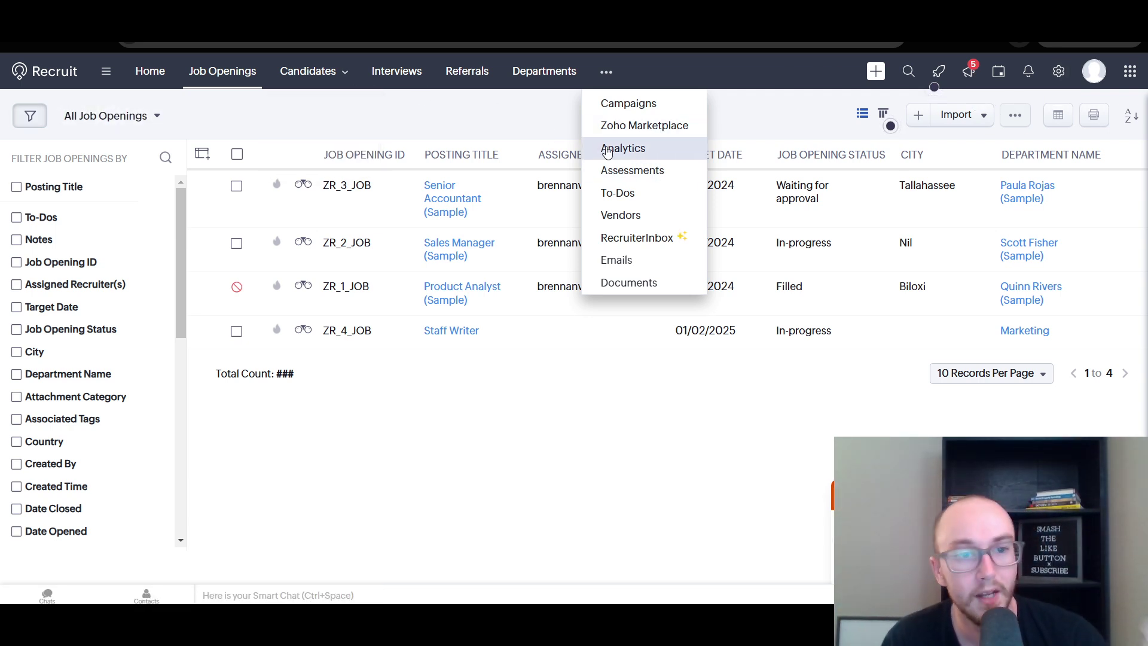
Step: Open the Analytics time metrics from the more-modules menu and look through them
mouse_move(610, 78)
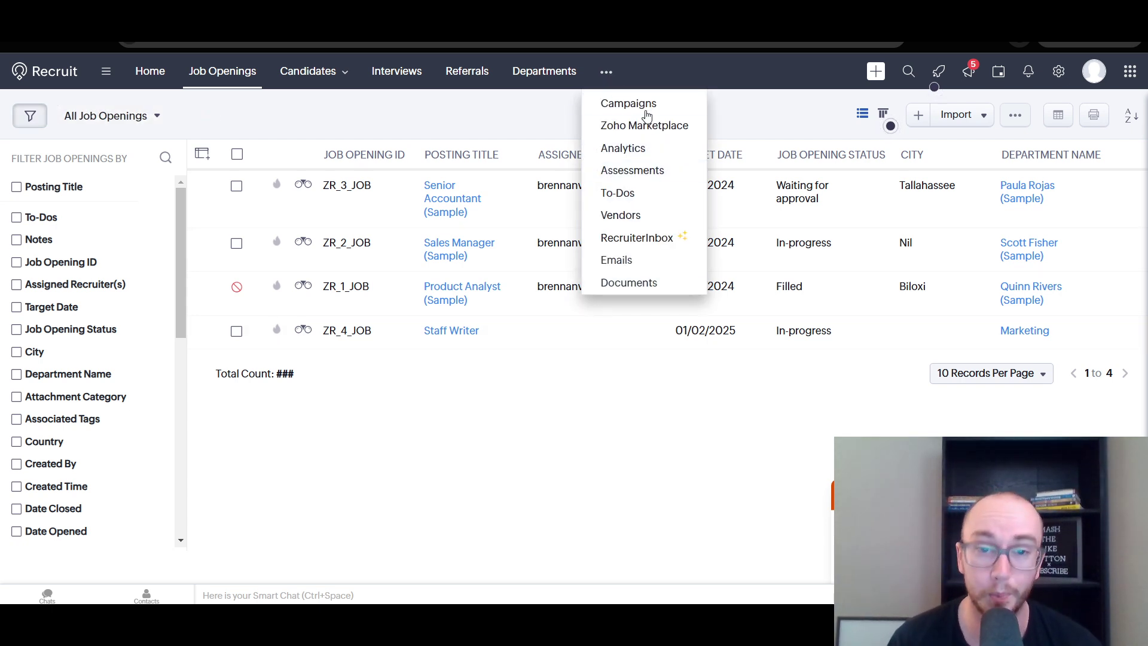
left_click(644, 150)
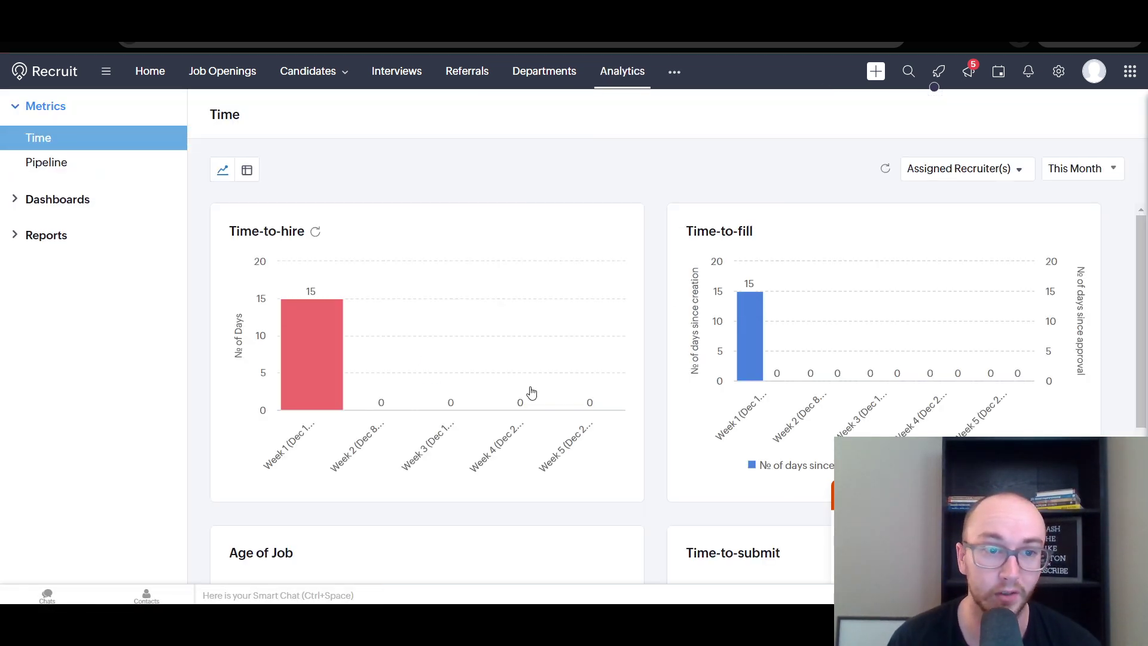
scroll(555, 523, "down", 4)
scroll(290, 246, "up", 4)
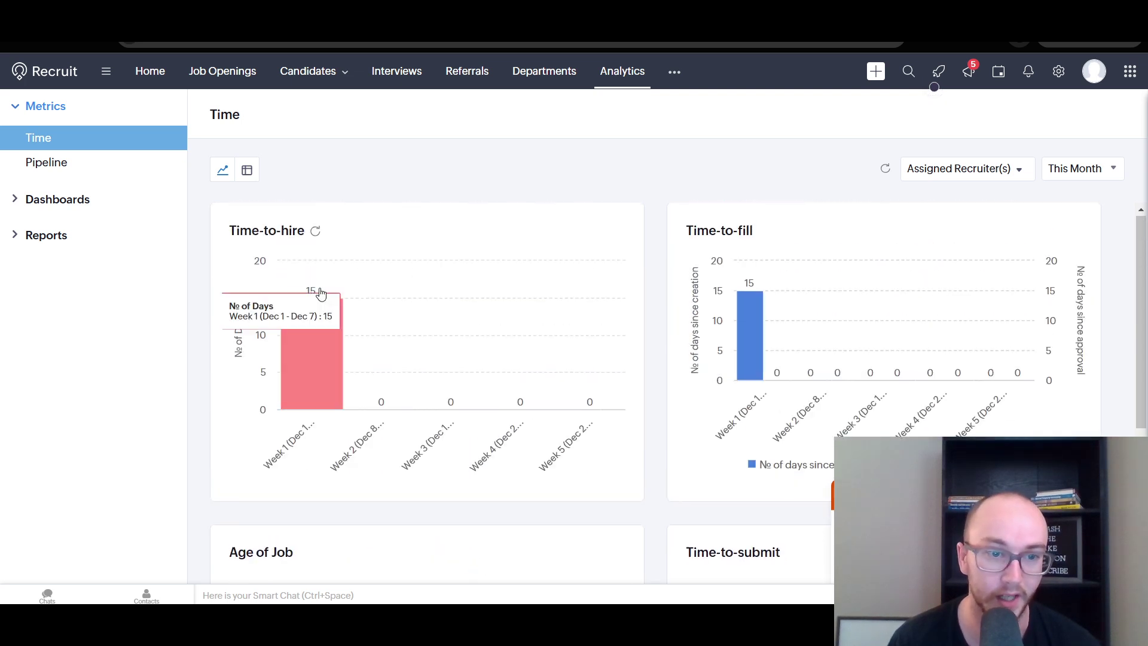
Step: Visit the Vendors page, then the RecruiterInbox introduction page with its IMAP configuration video
left_click(682, 73)
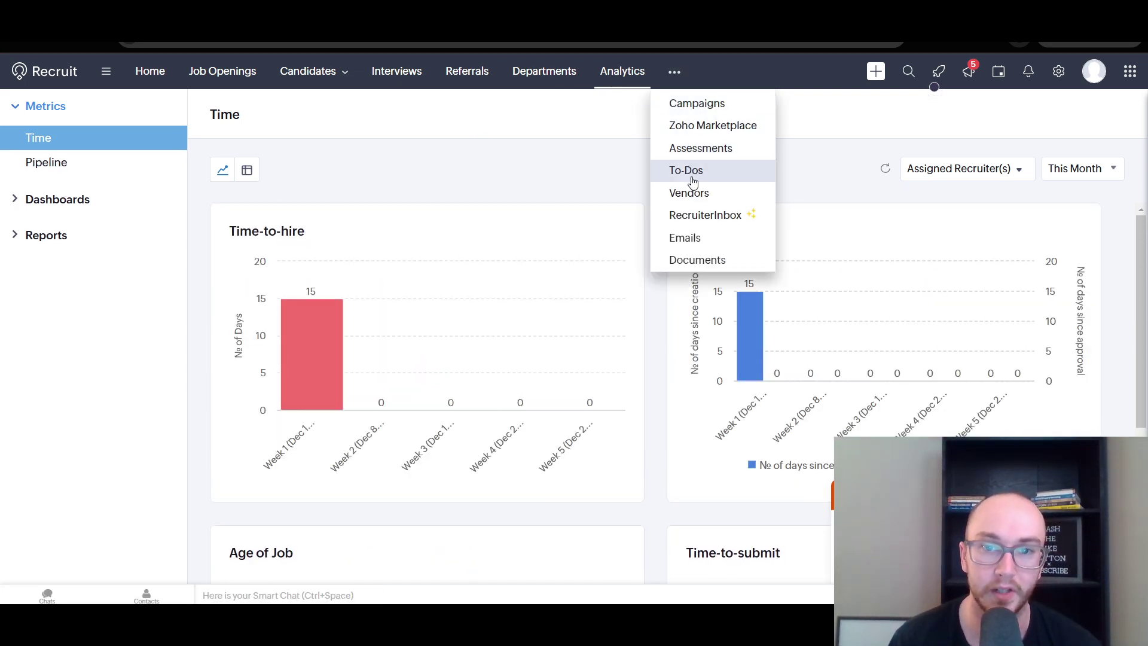
left_click(695, 201)
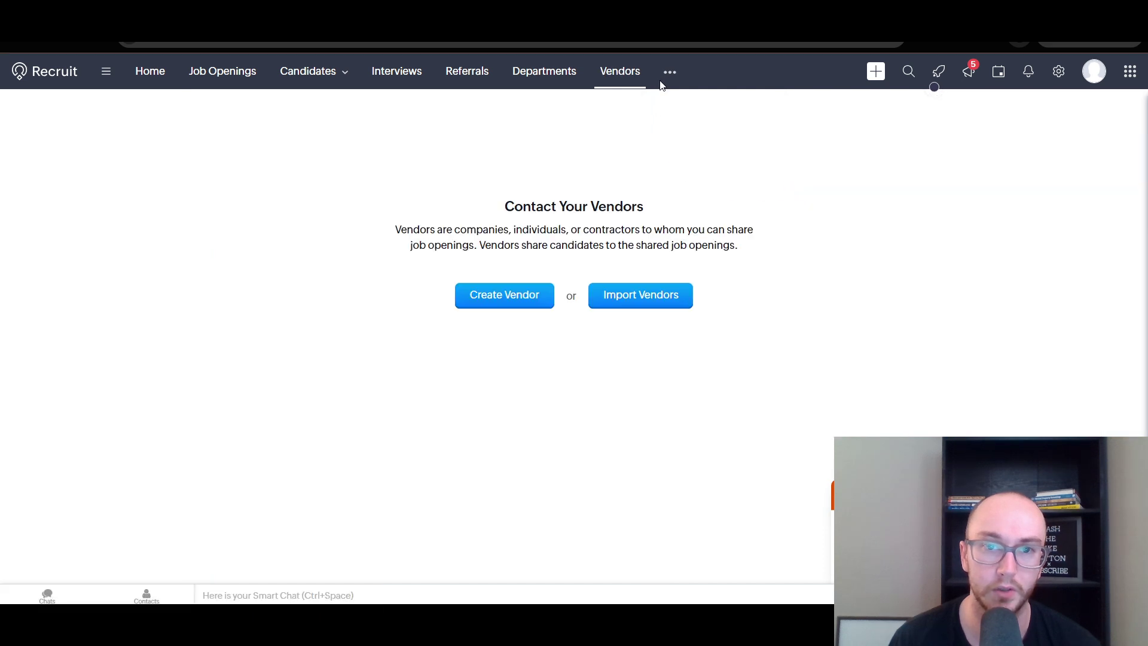
left_click(669, 76)
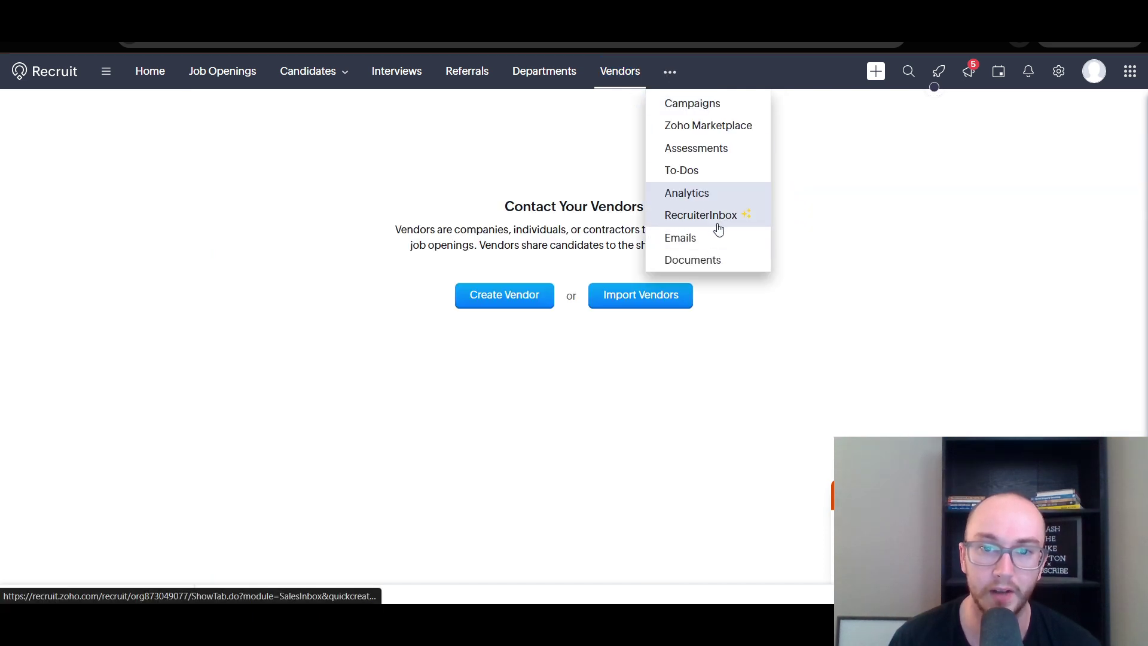
left_click(715, 217)
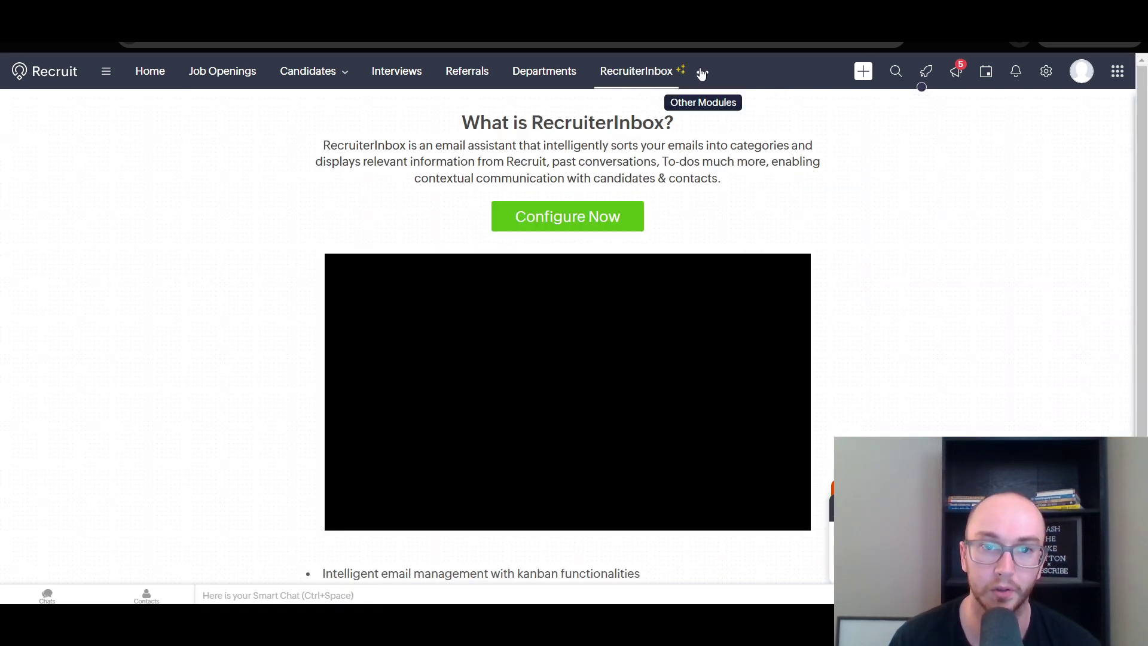
left_click(702, 72)
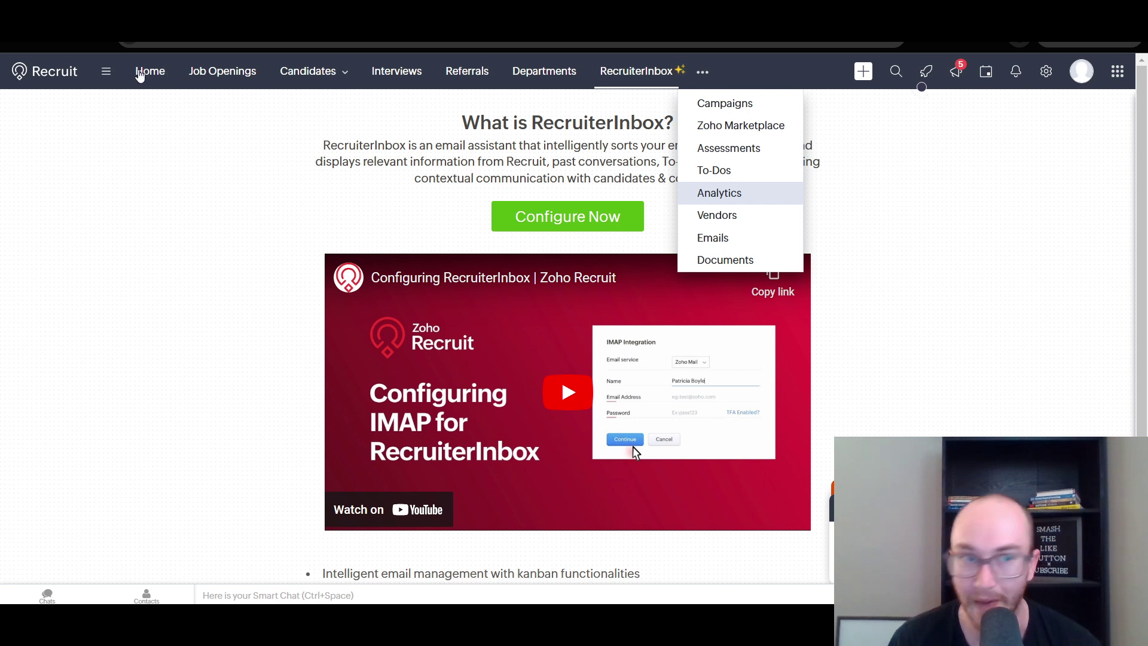
Step: Return to the Home dashboard and check the Master View dropdown, leaving it unchanged
left_click(146, 73)
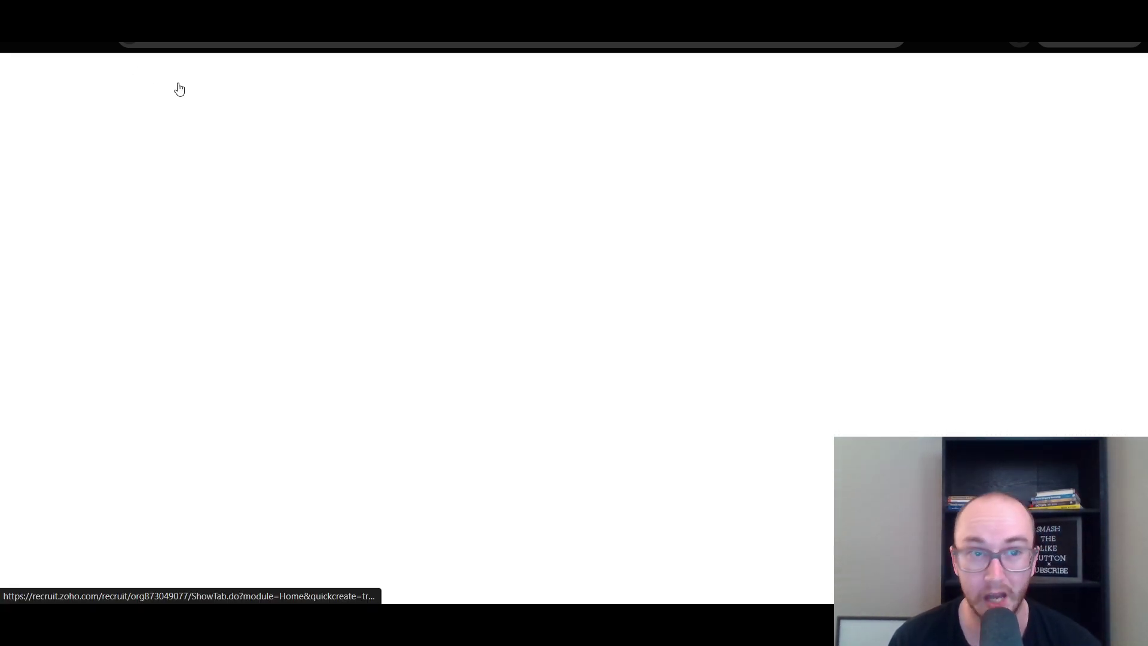
left_click(150, 72)
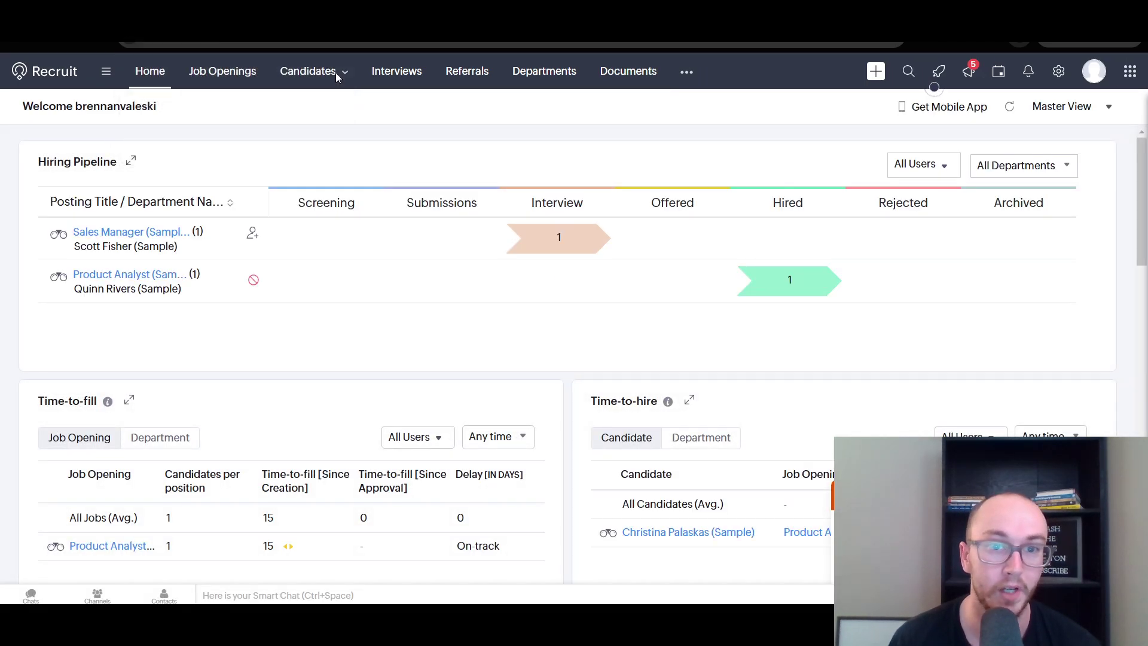
scroll(616, 477, "down", 6)
scroll(556, 374, "up", 6)
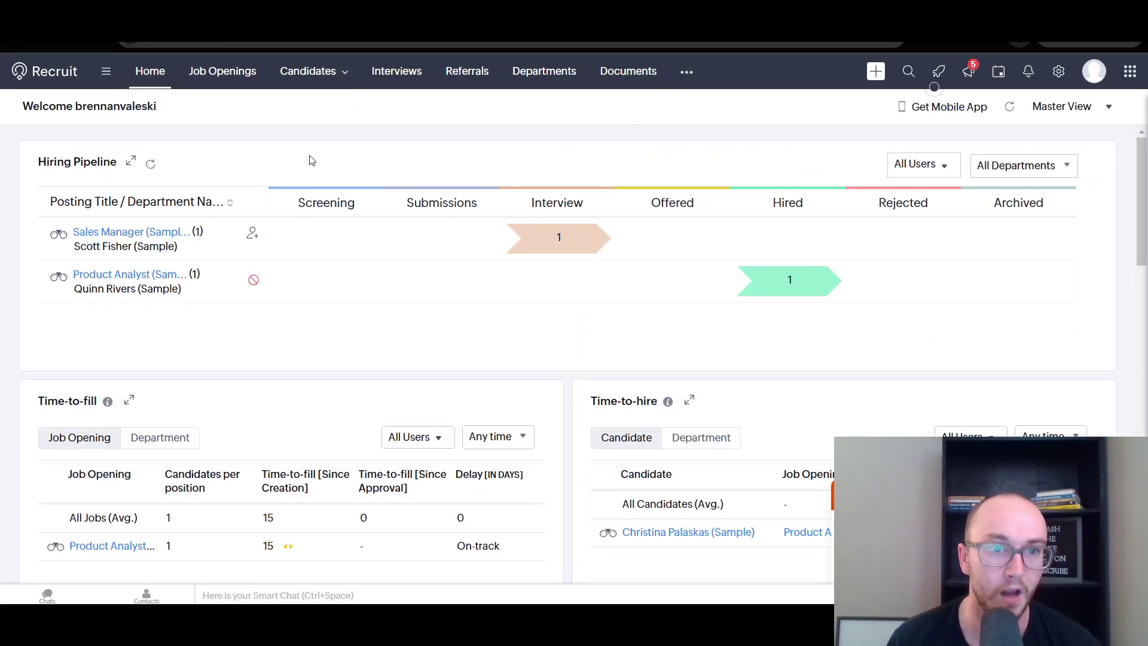
left_click(1109, 107)
left_click(823, 139)
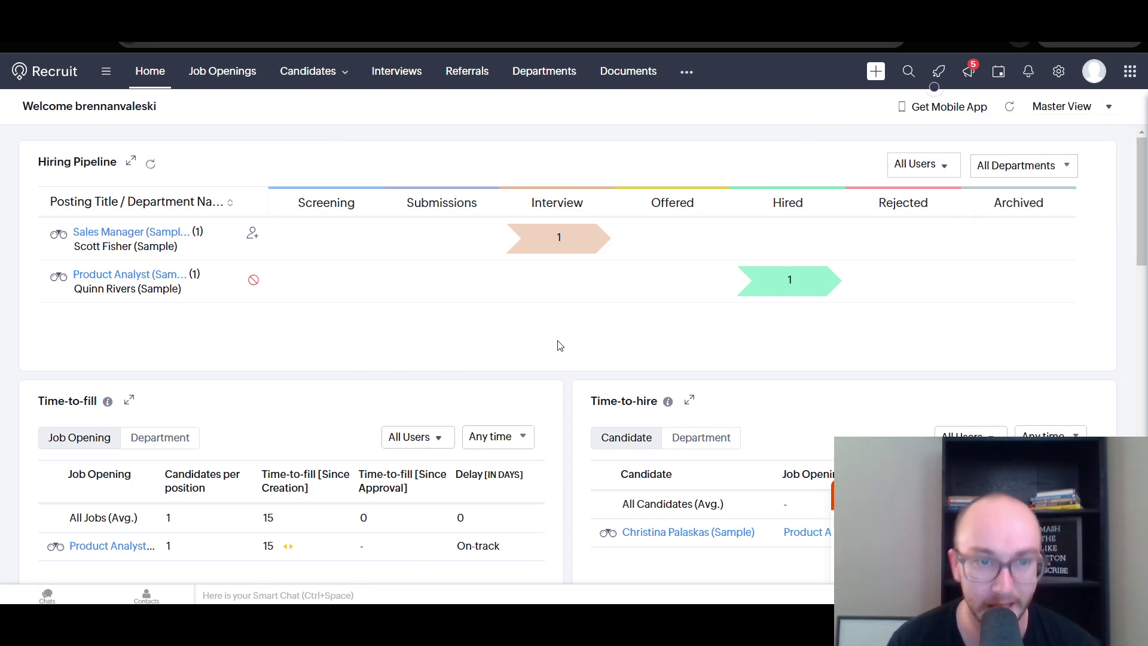